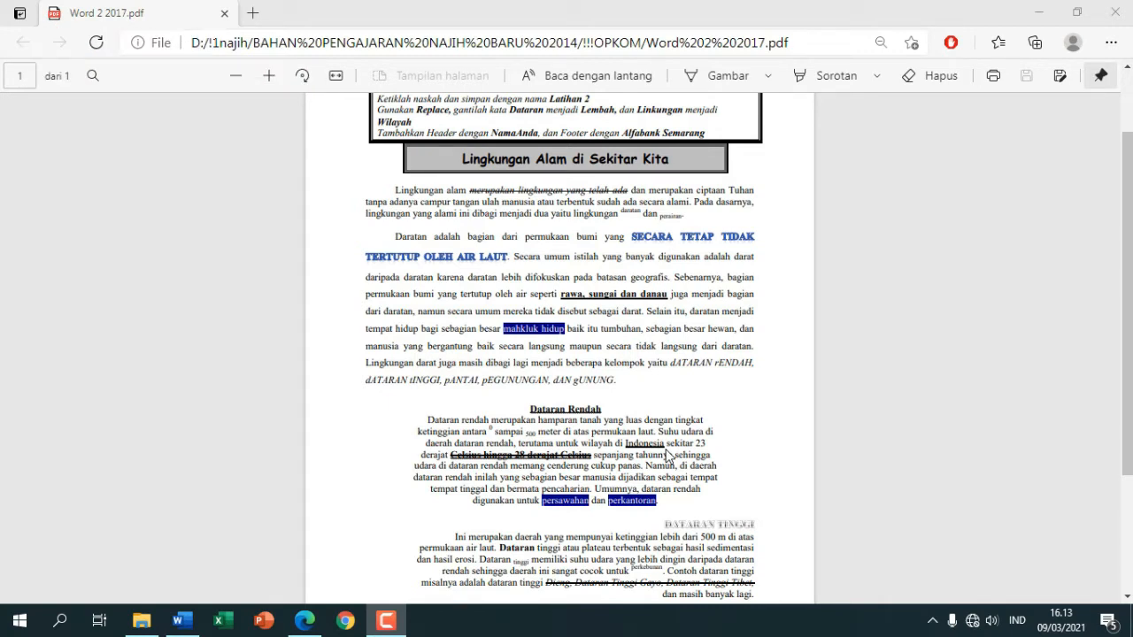
Review the work instructions and the formatted sample text in Word 2 2017.pdf
left_click(598, 376)
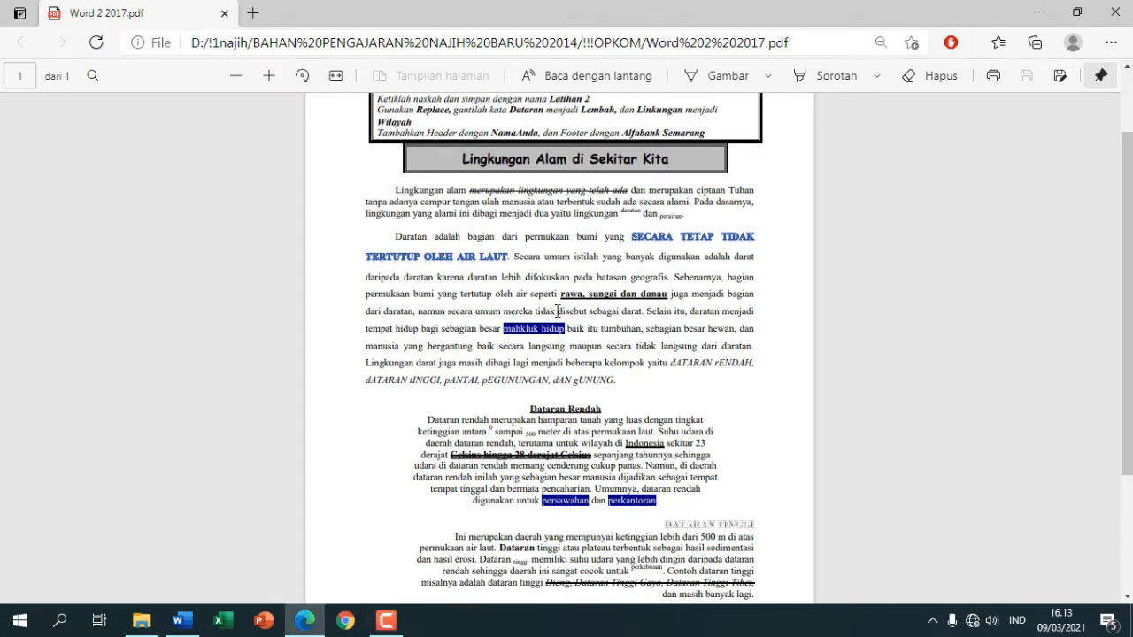
scroll(575, 285, "up", 4)
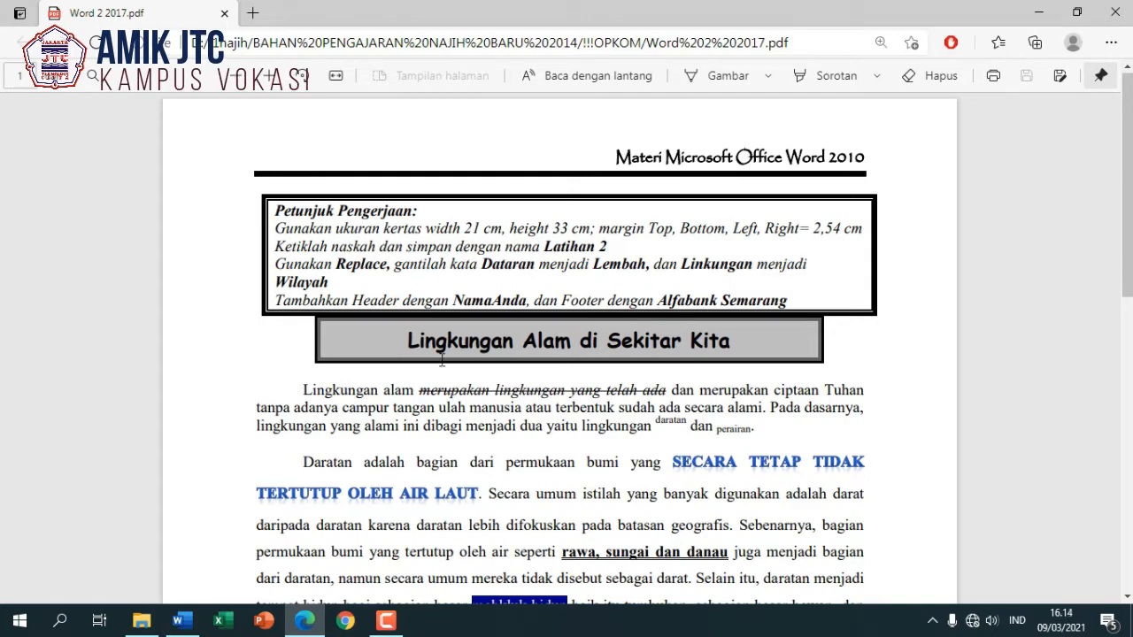
scroll(442, 359, "down", 3)
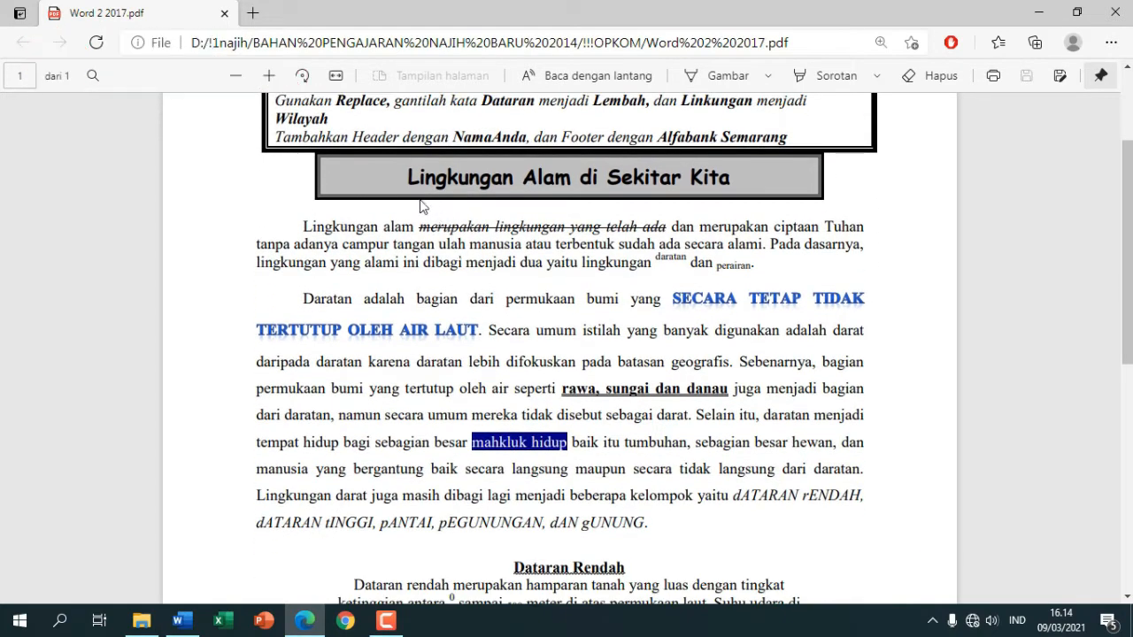
scroll(549, 330, "down", 10)
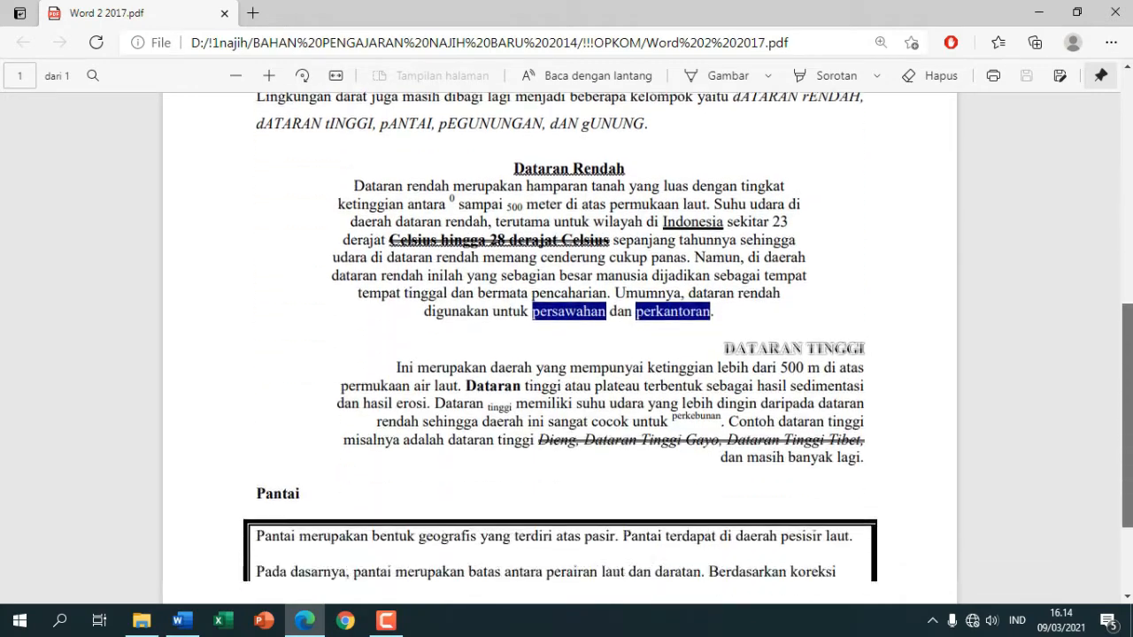
left_click_drag(1130, 496, 1130, 245)
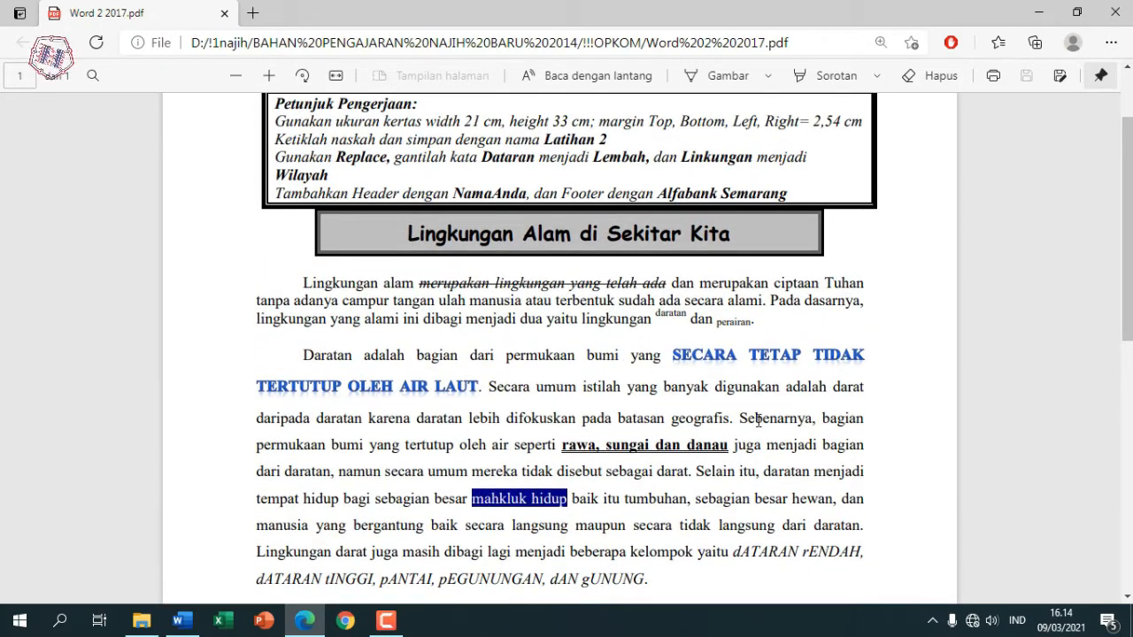
Arrange the Word window with Document1 and the PDF window side by side, and zoom out the PDF to fit its page width
mouse_move(193, 623)
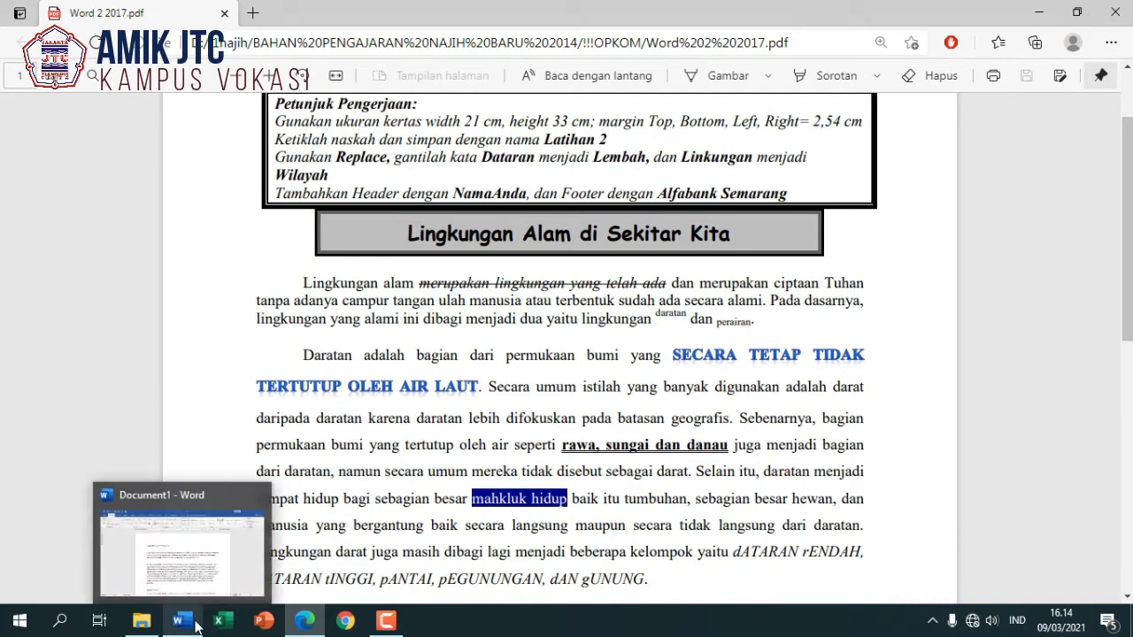
left_click(190, 564)
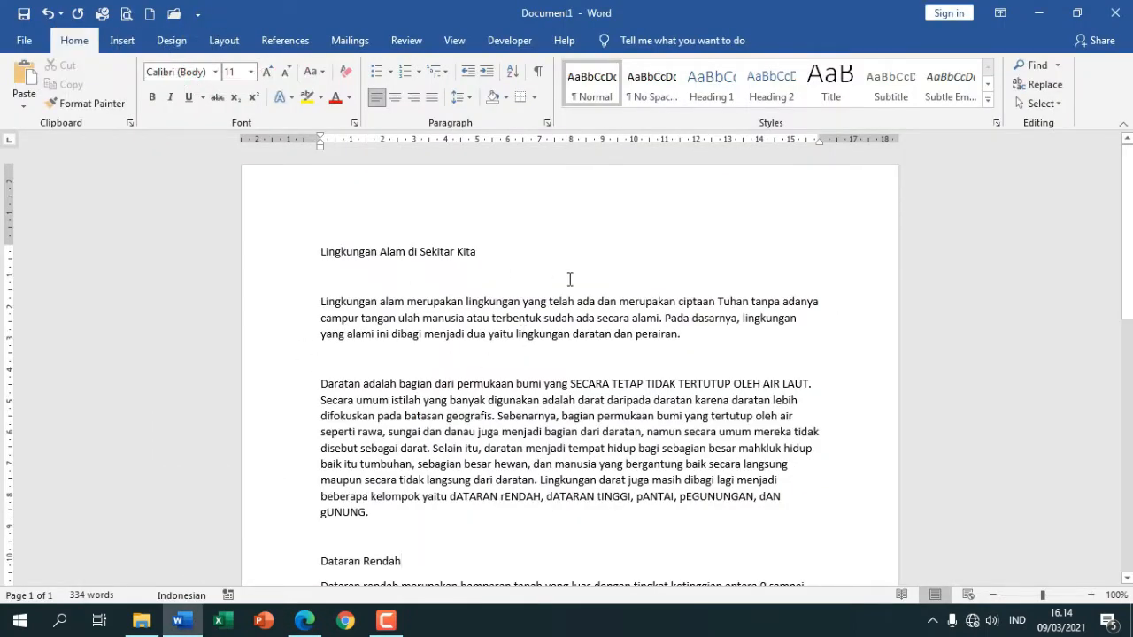
left_click(1076, 13)
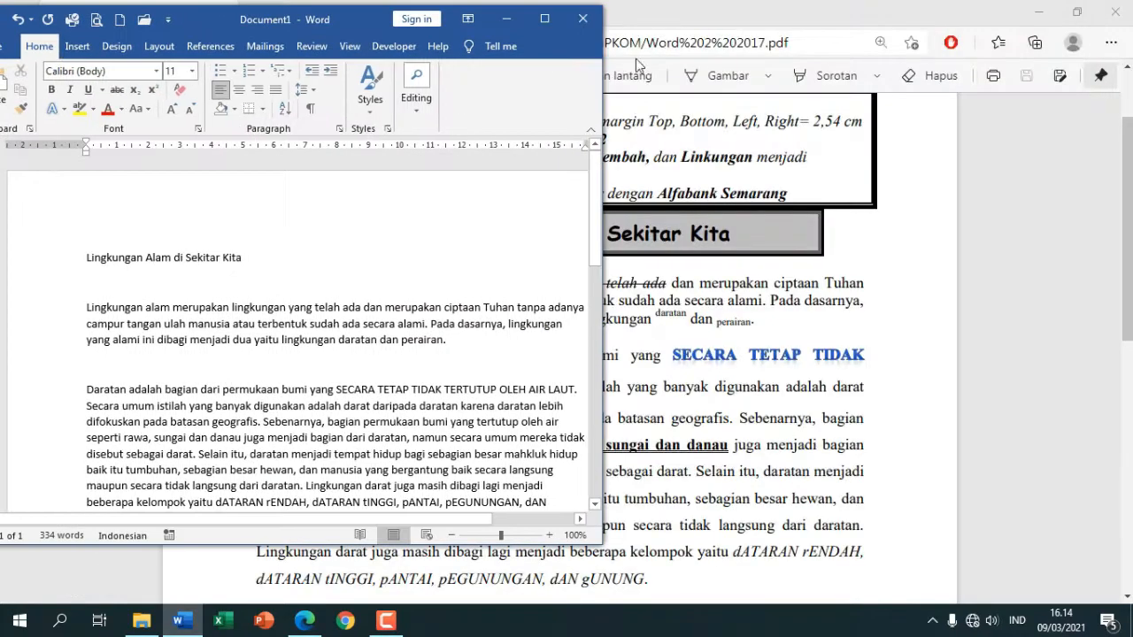
left_click(304, 621)
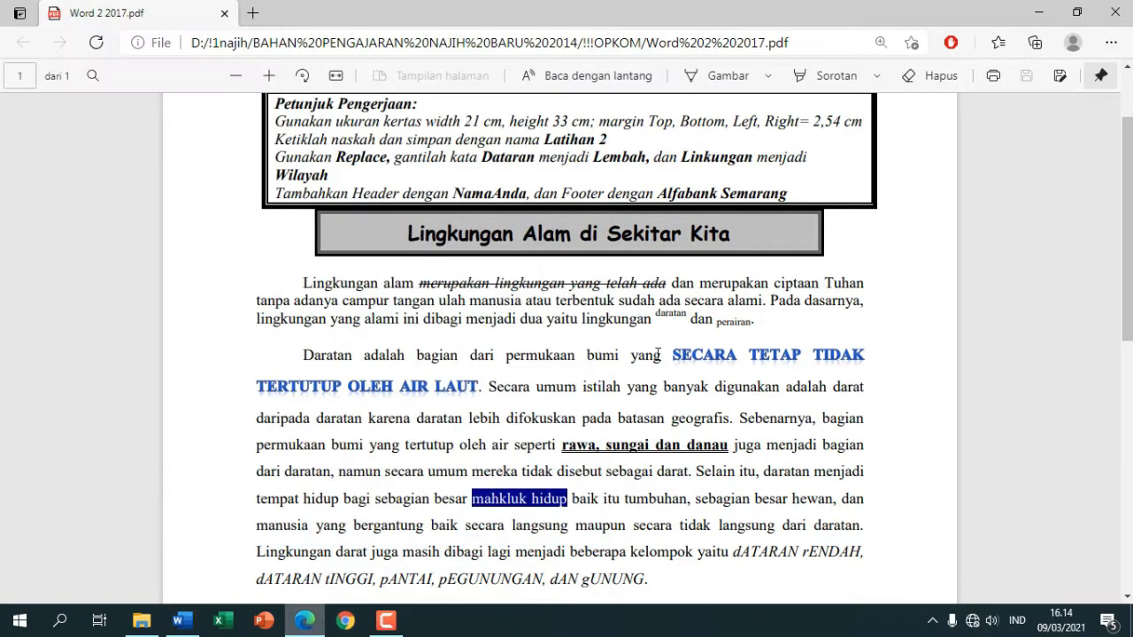
left_click(1076, 13)
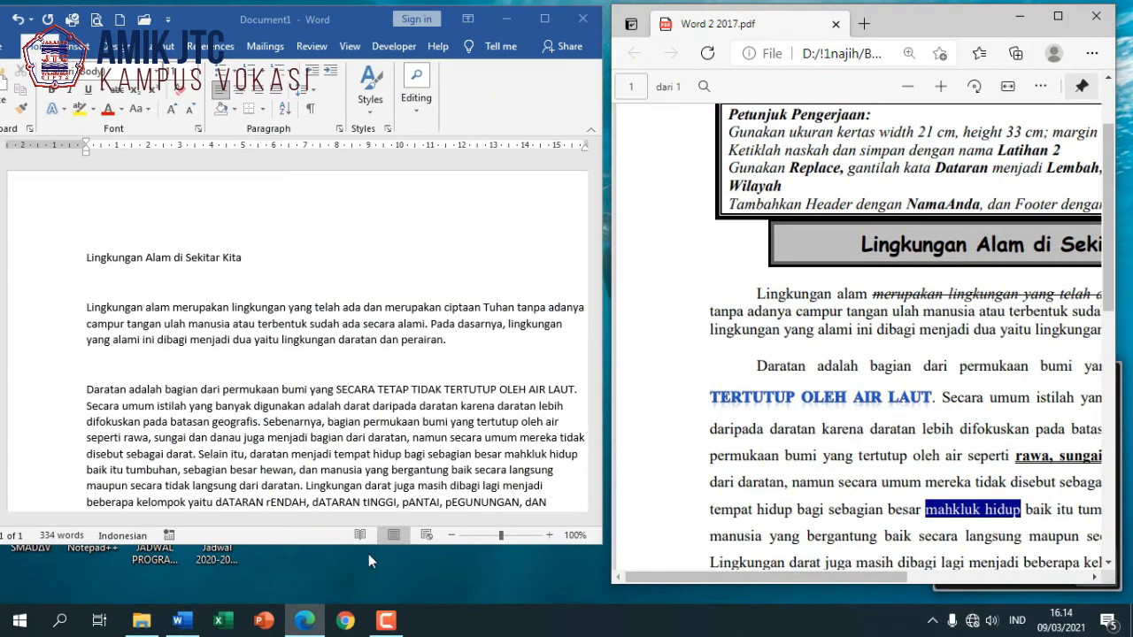
double_click(368, 544)
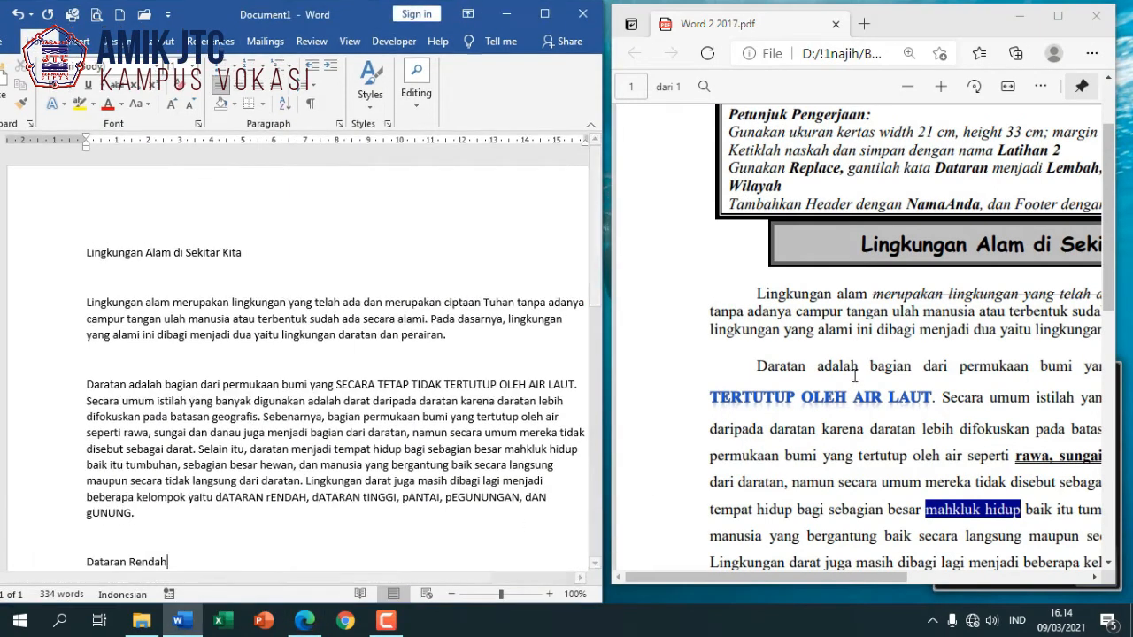
scroll(860, 366, "down", 3)
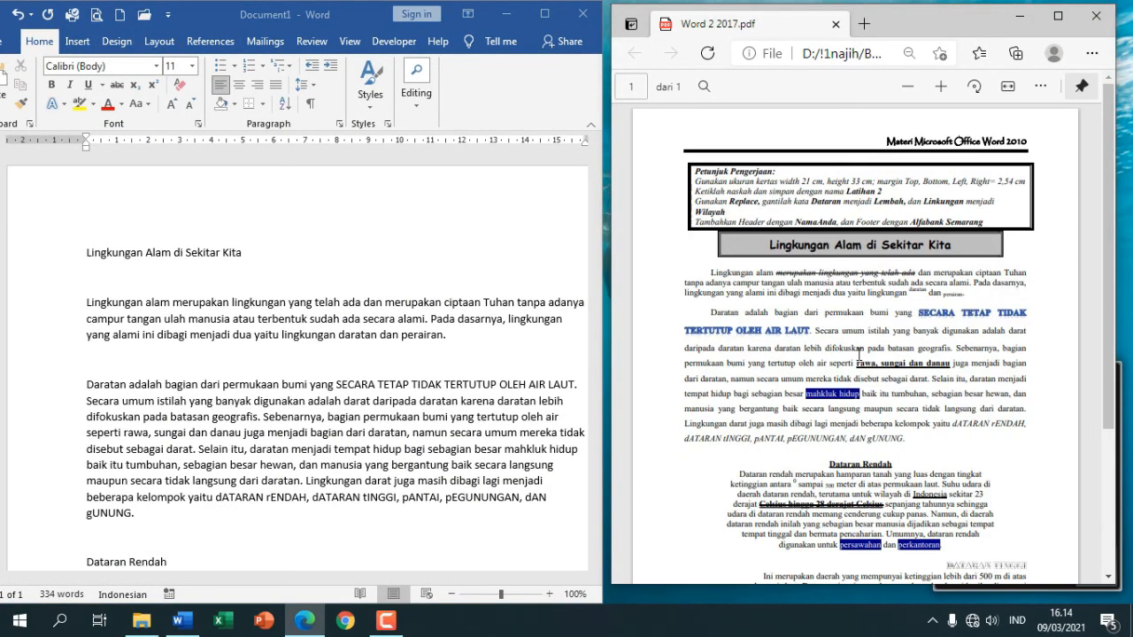
Set the font of the title "Lingkungan Alam di Sekitar Kita" in Word to Comic Sans MS
double_click(246, 254)
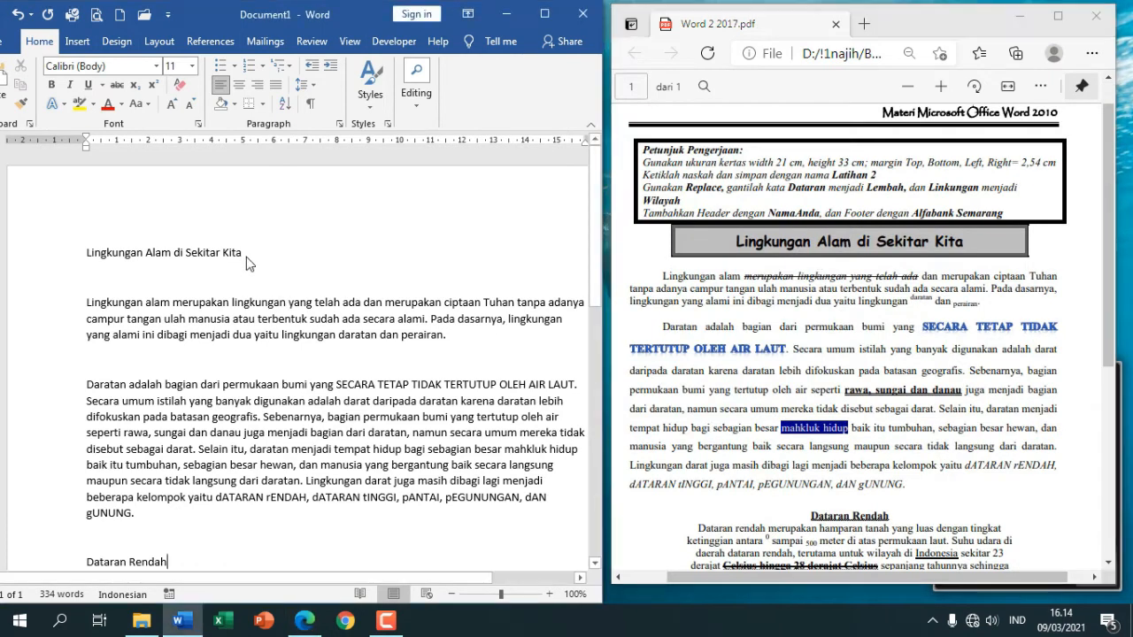
left_click(247, 257)
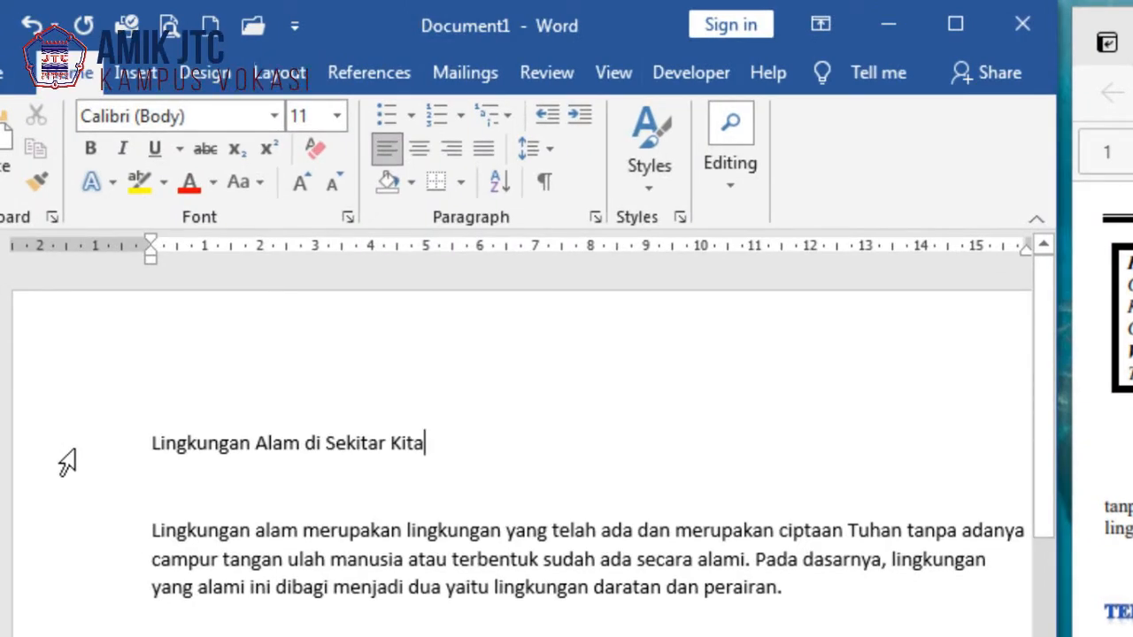
left_click(71, 453)
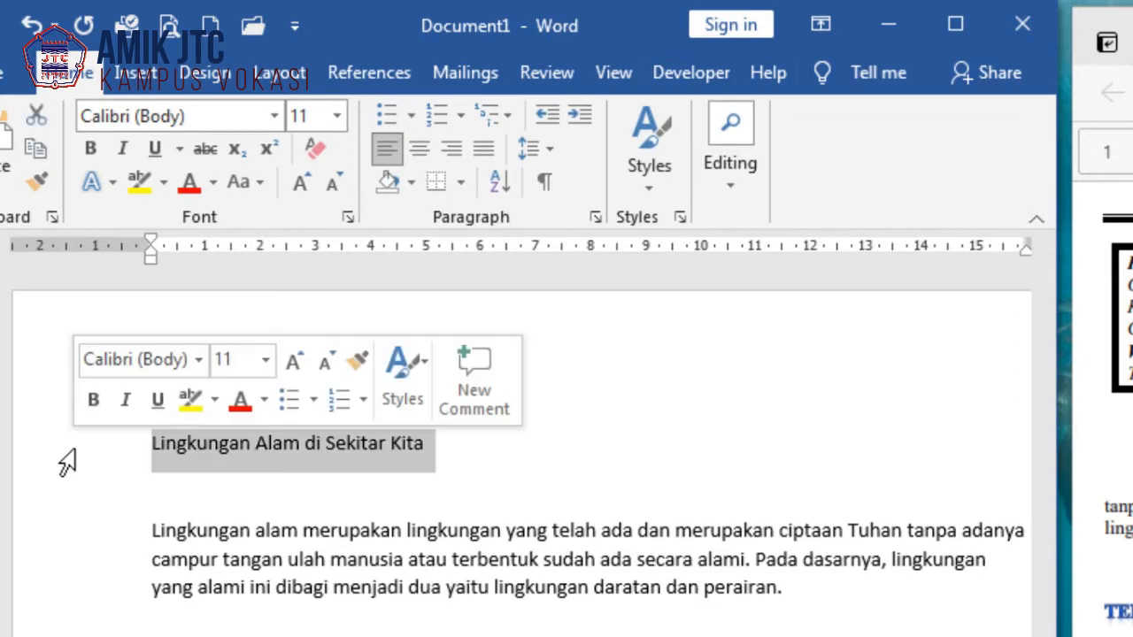
left_click(210, 111)
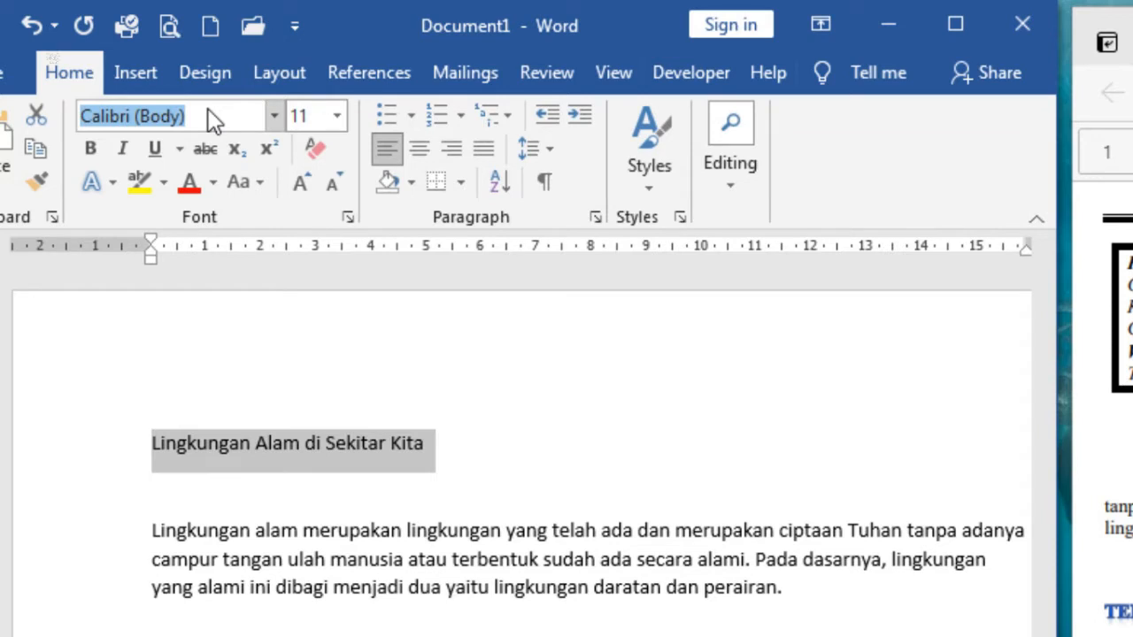
type("Comic Sans MS")
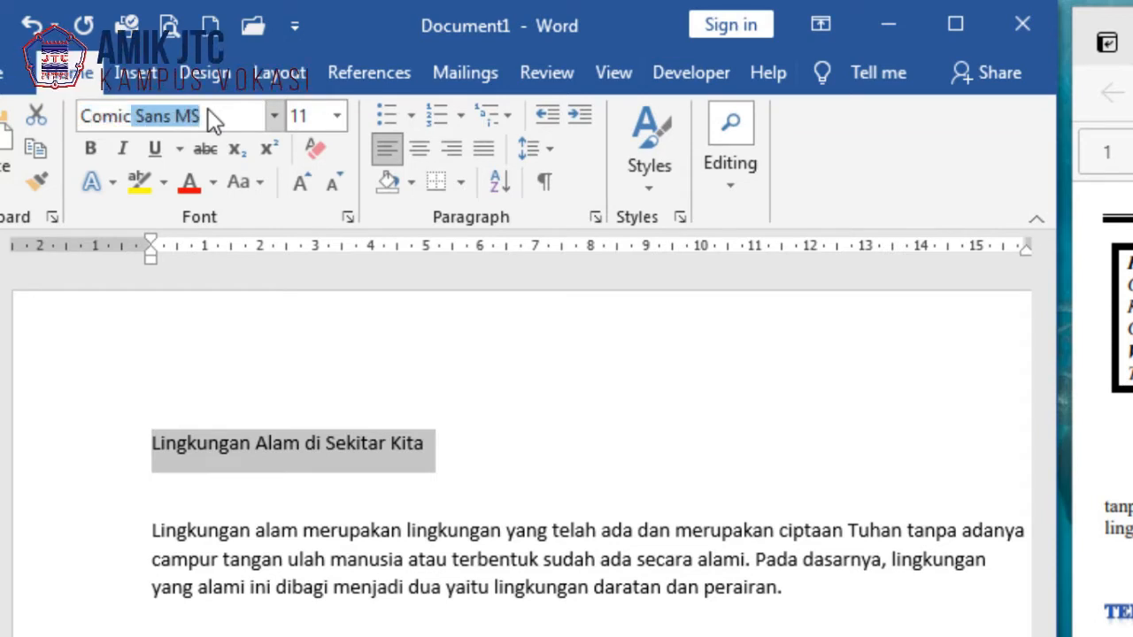
key("Return")
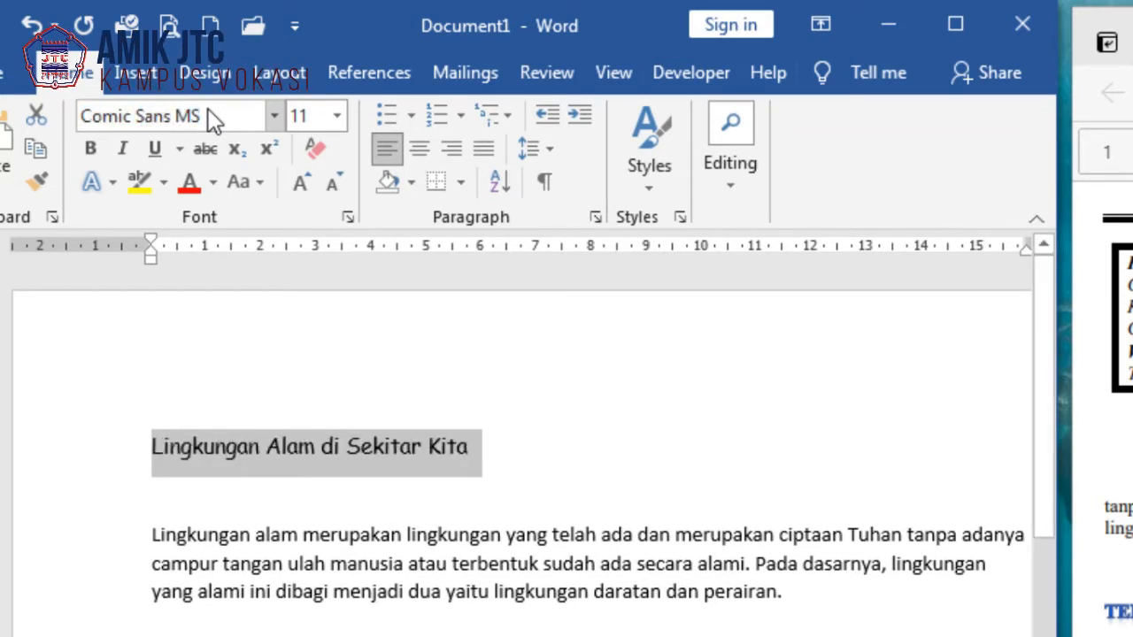
Center the title line and format it as bold at size 14
left_click(421, 146)
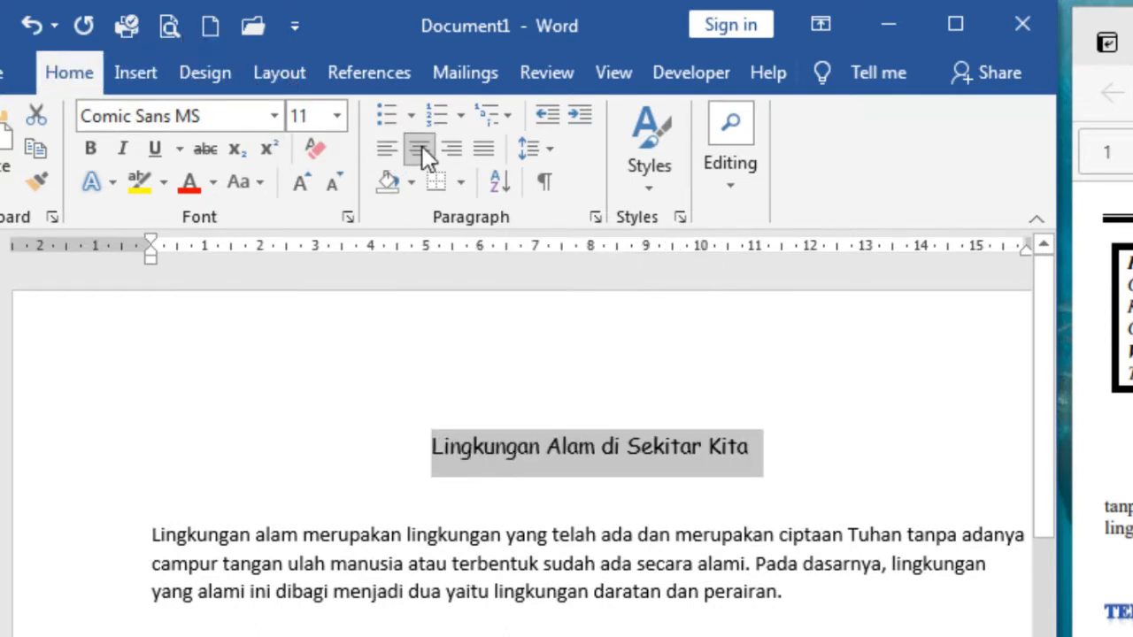
left_click(335, 118)
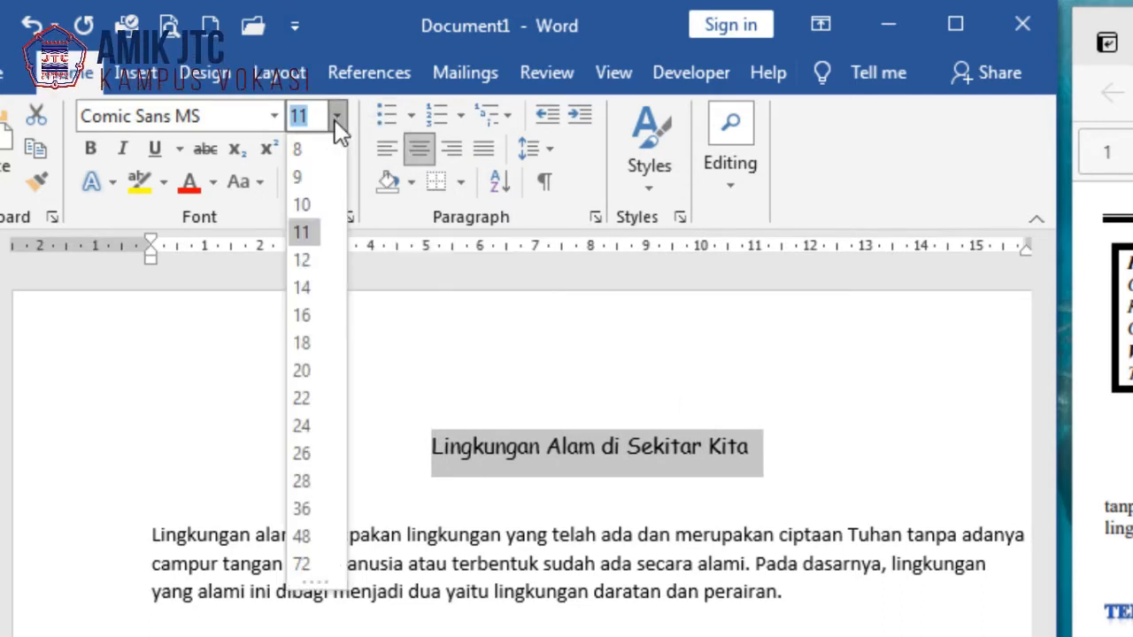
left_click(308, 286)
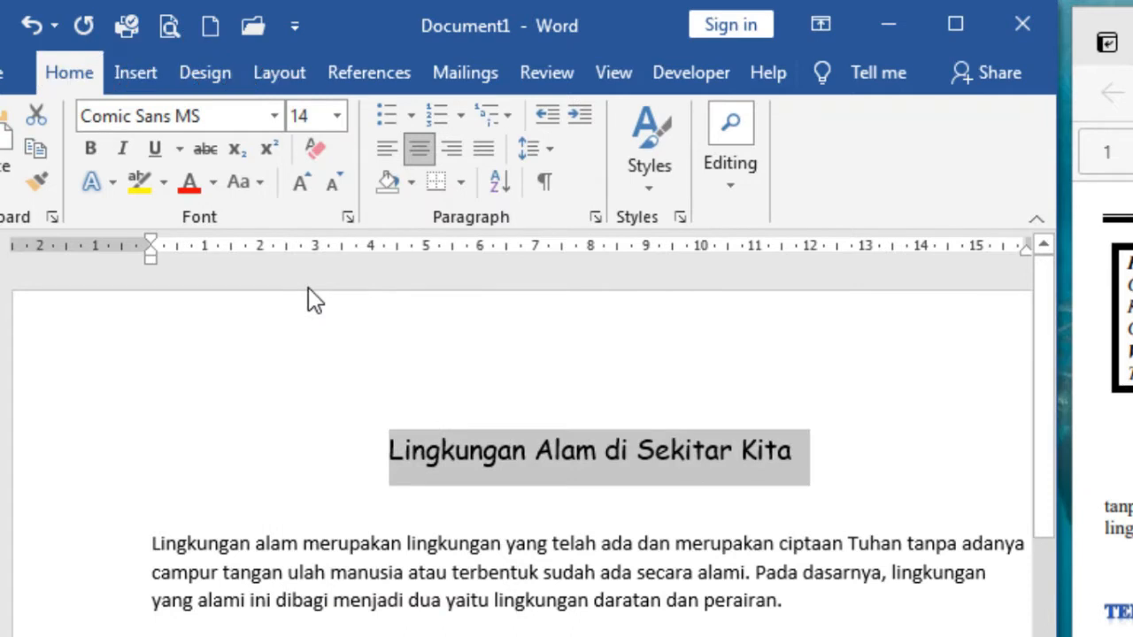
left_click(92, 147)
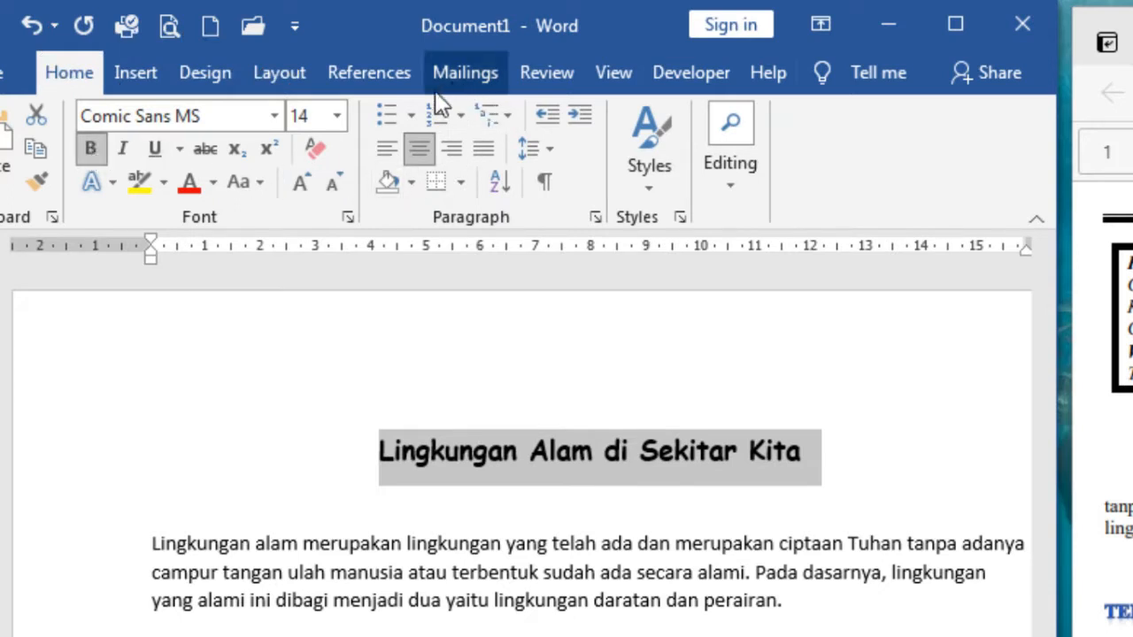
Open Borders and Shading for the title and examine its Borders, Page Border and Shading options
left_click(464, 182)
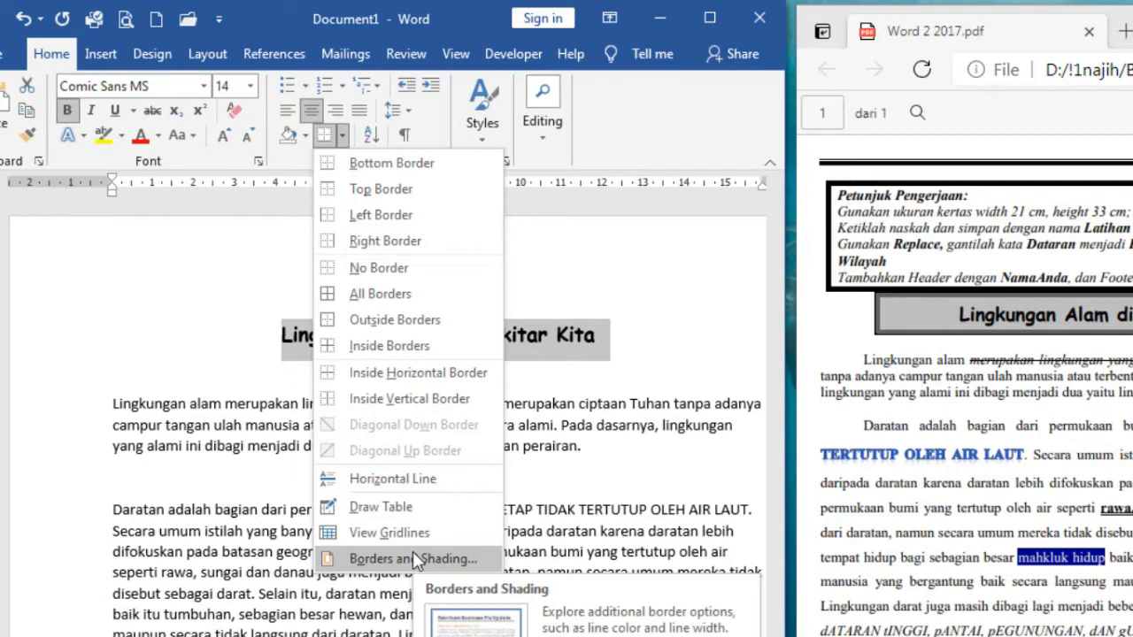
left_click(412, 556)
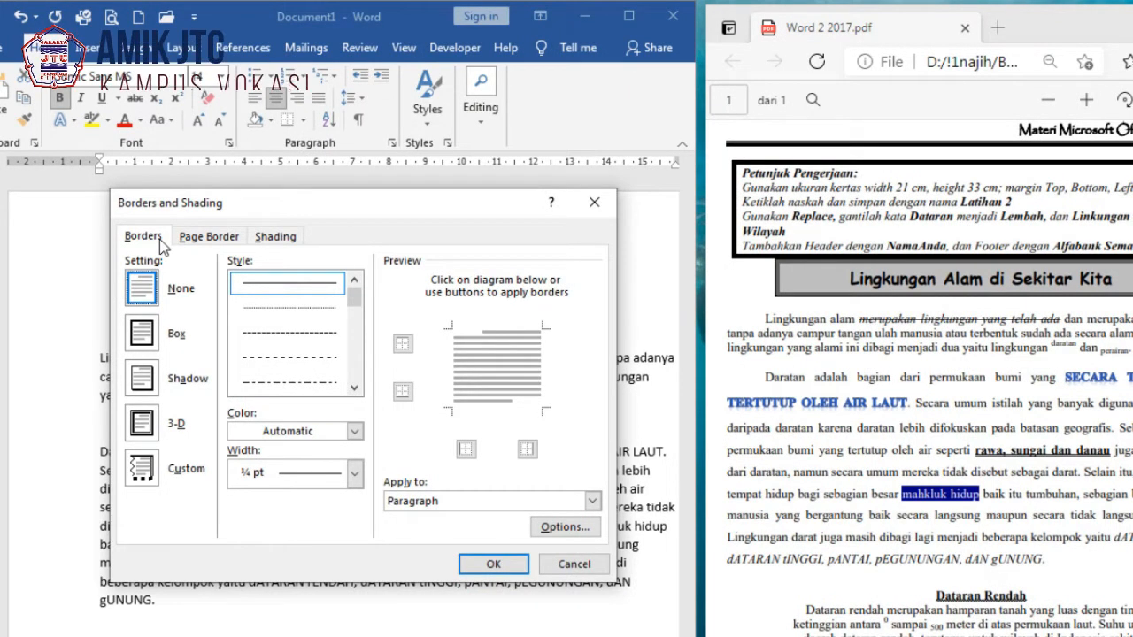
left_click(227, 237)
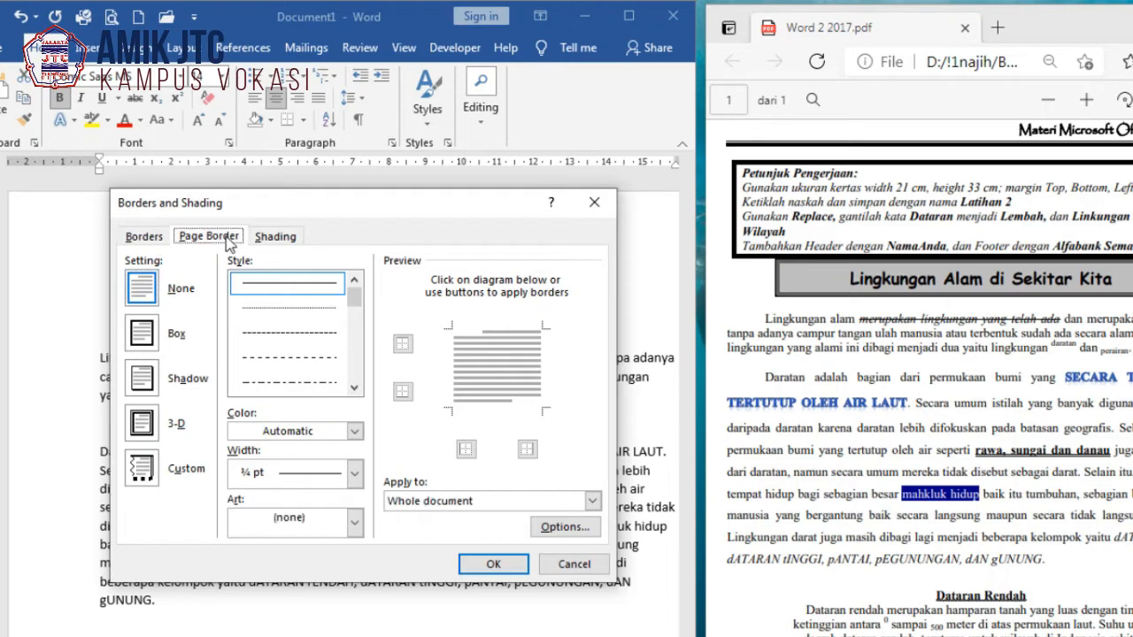
left_click(259, 246)
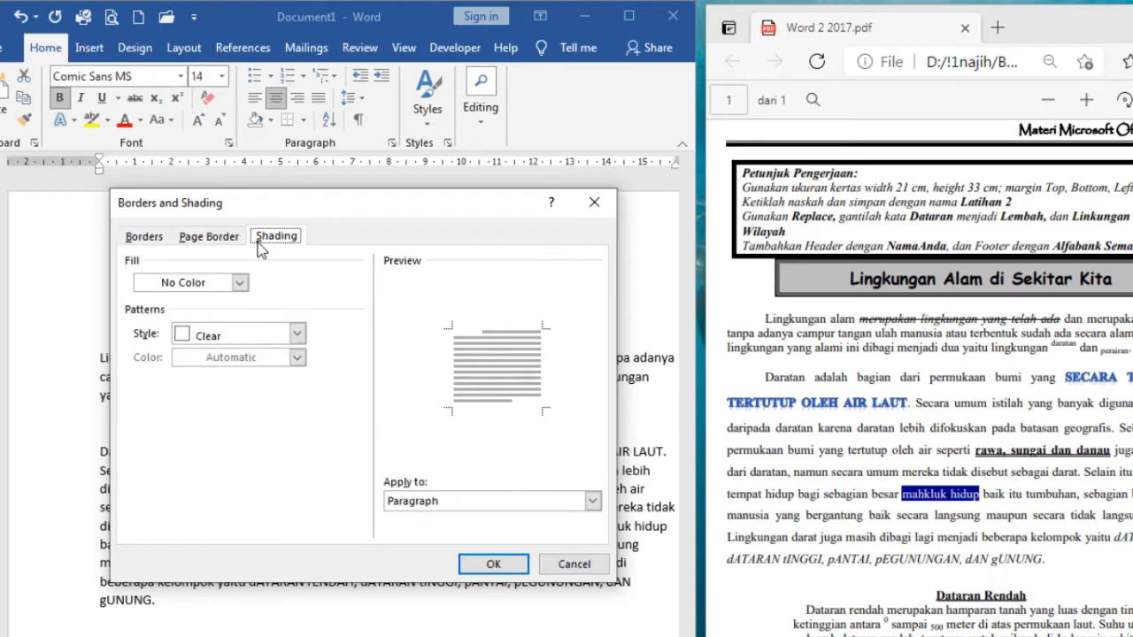
left_click(165, 243)
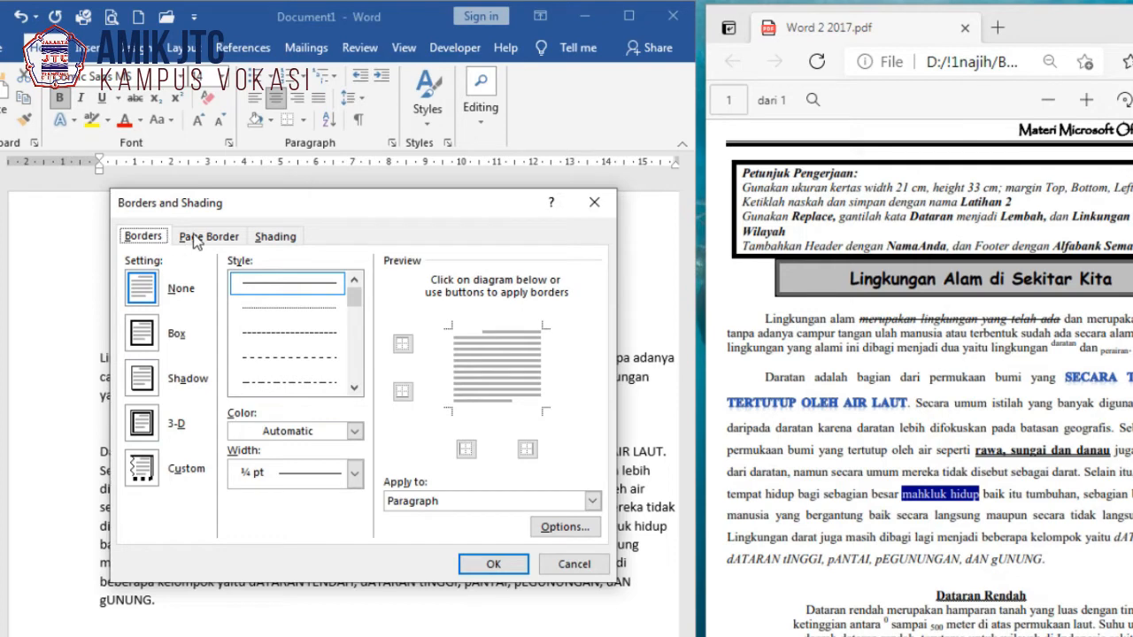
left_click(196, 241)
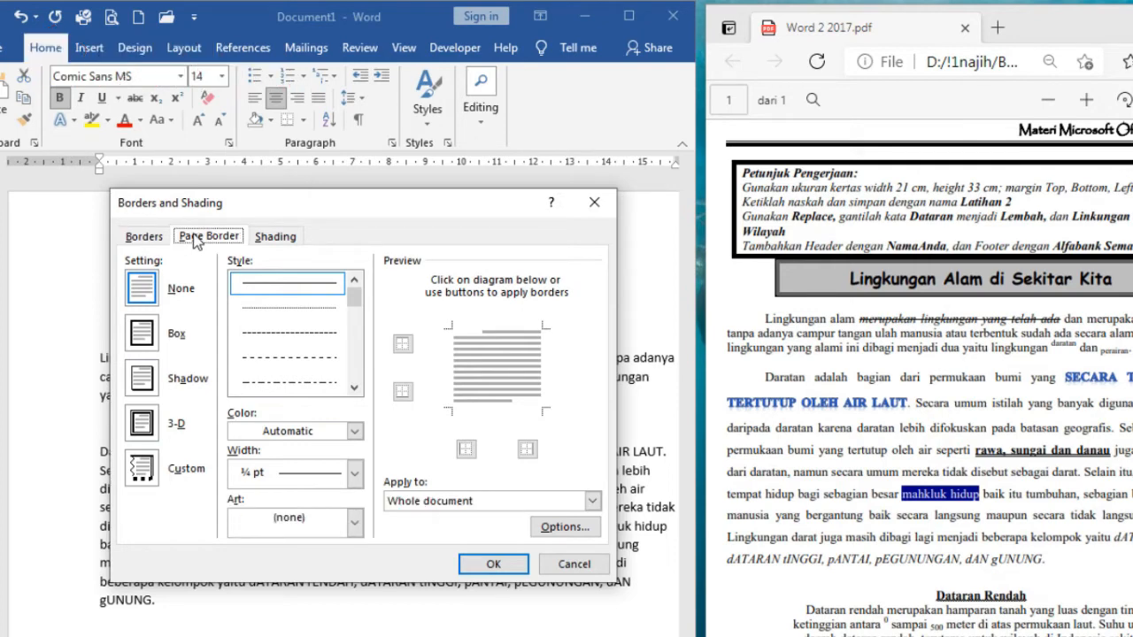
left_click(276, 243)
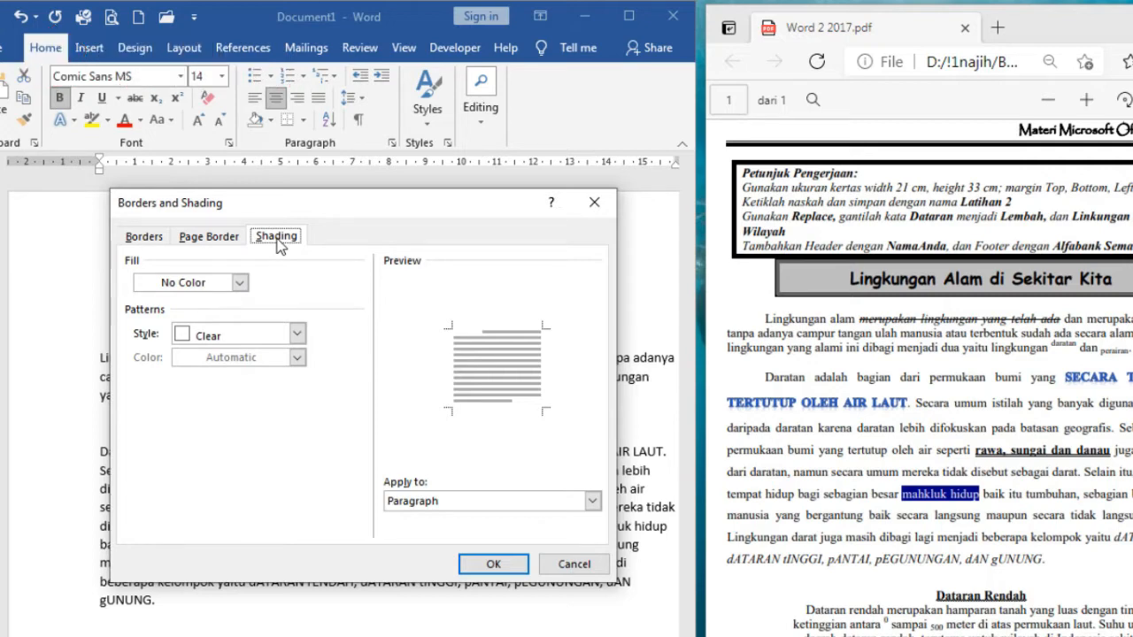
left_click(144, 239)
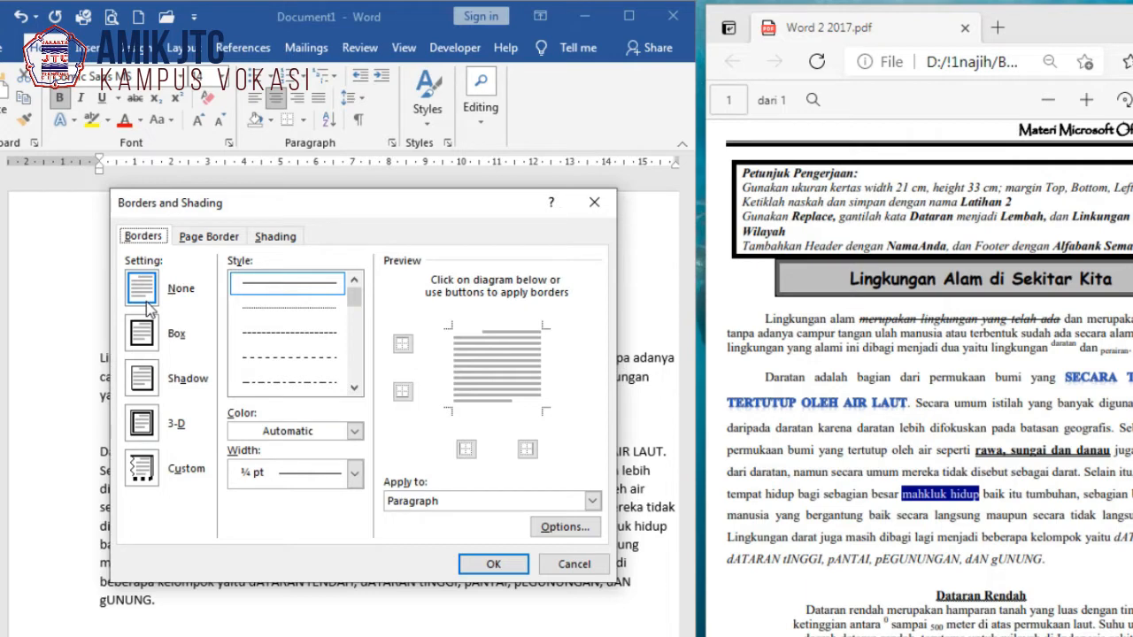
Preview the Box, Shadow, 3-D and Custom border settings on the title paragraph
left_click(147, 331)
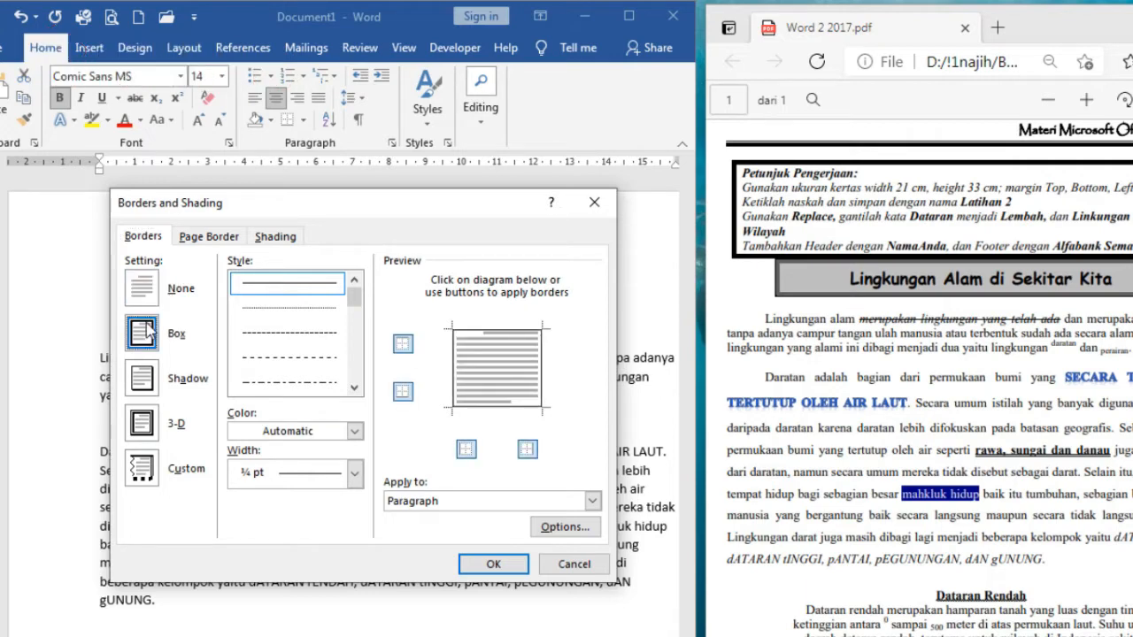
left_click(155, 383)
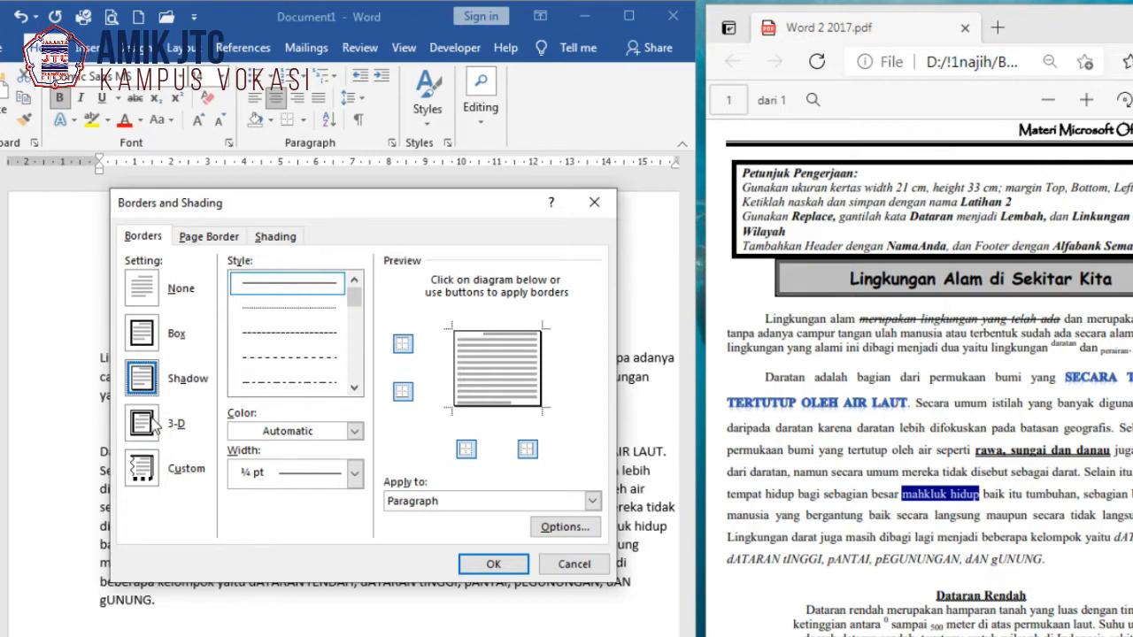
left_click(152, 425)
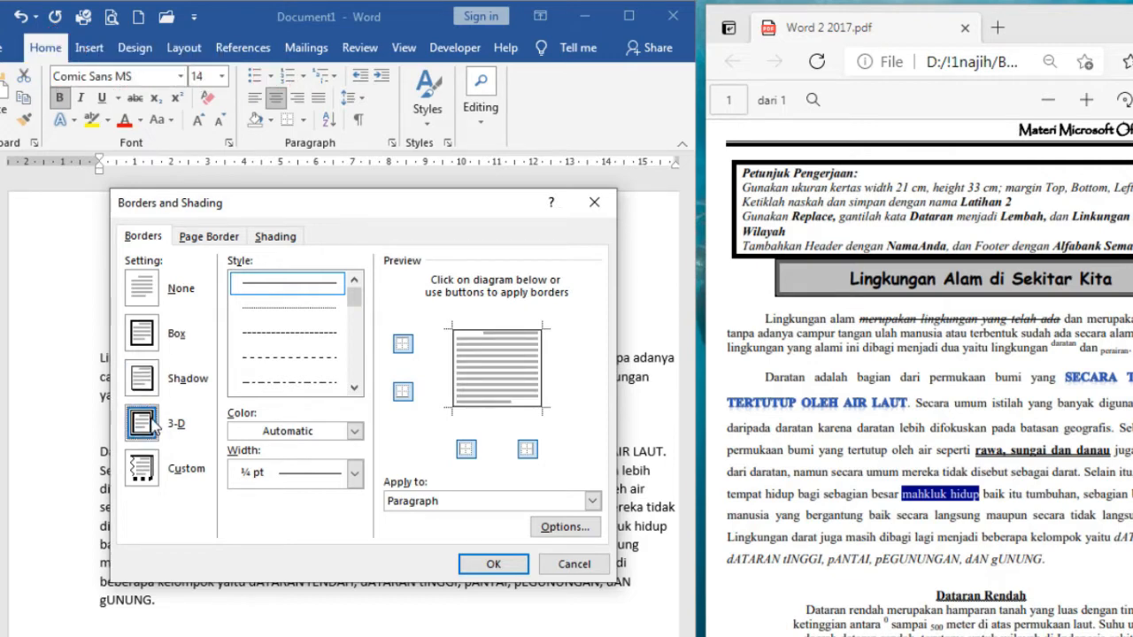
left_click(143, 472)
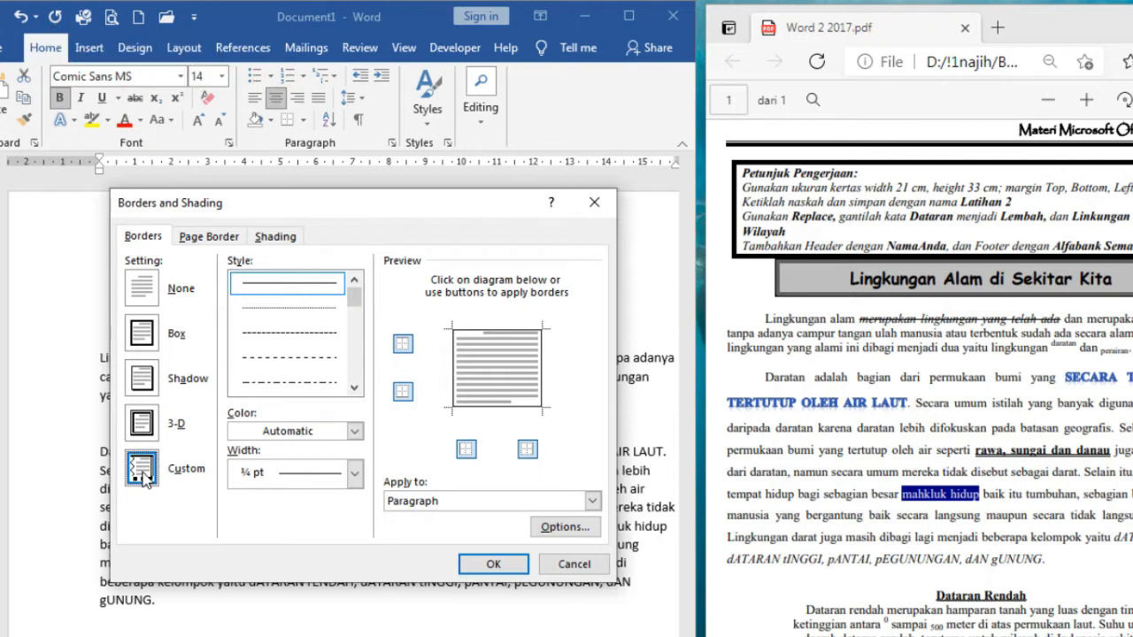
Give the title paragraph a Box border using the thick gradient line style in standard dark blue, 2 ¼ pt wide
left_click(151, 344)
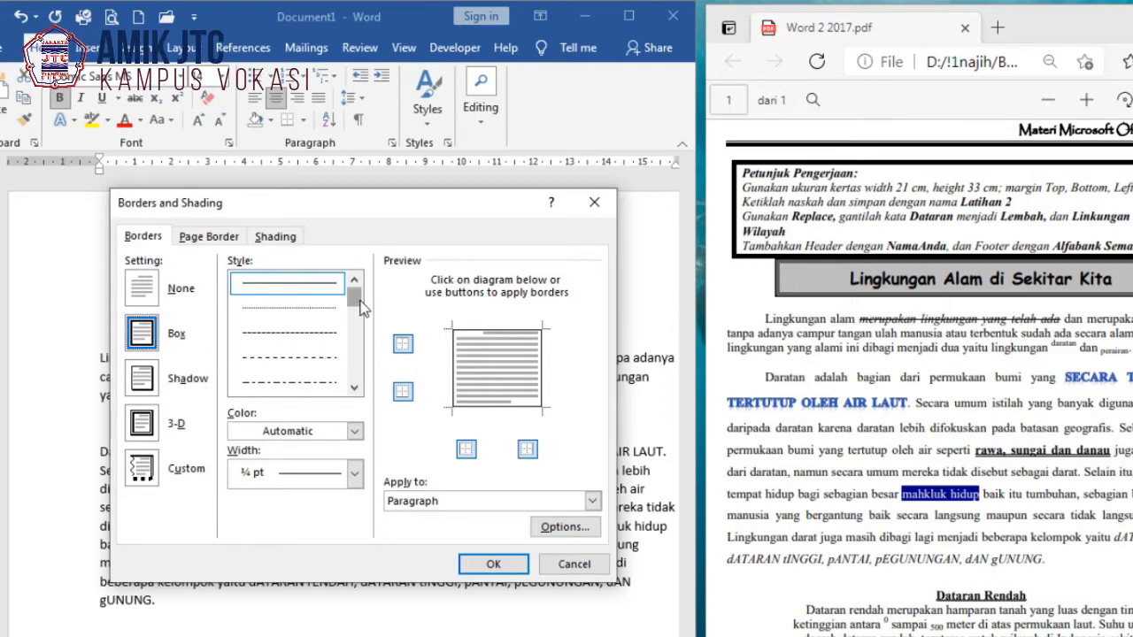
left_click_drag(360, 301, 362, 372)
left_click(328, 364)
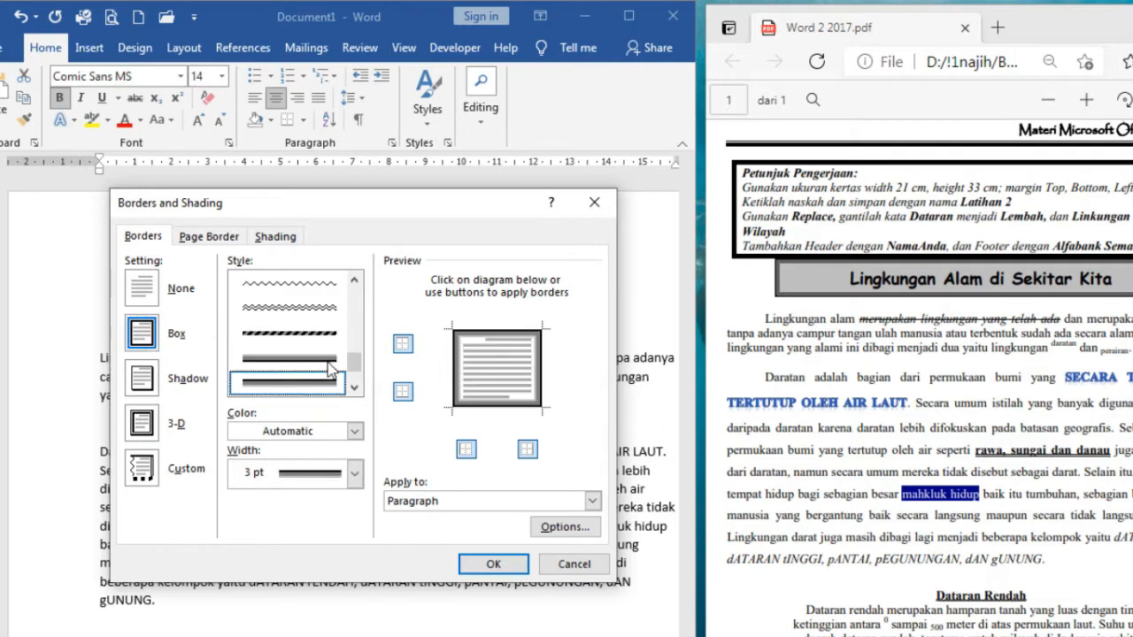
left_click(354, 430)
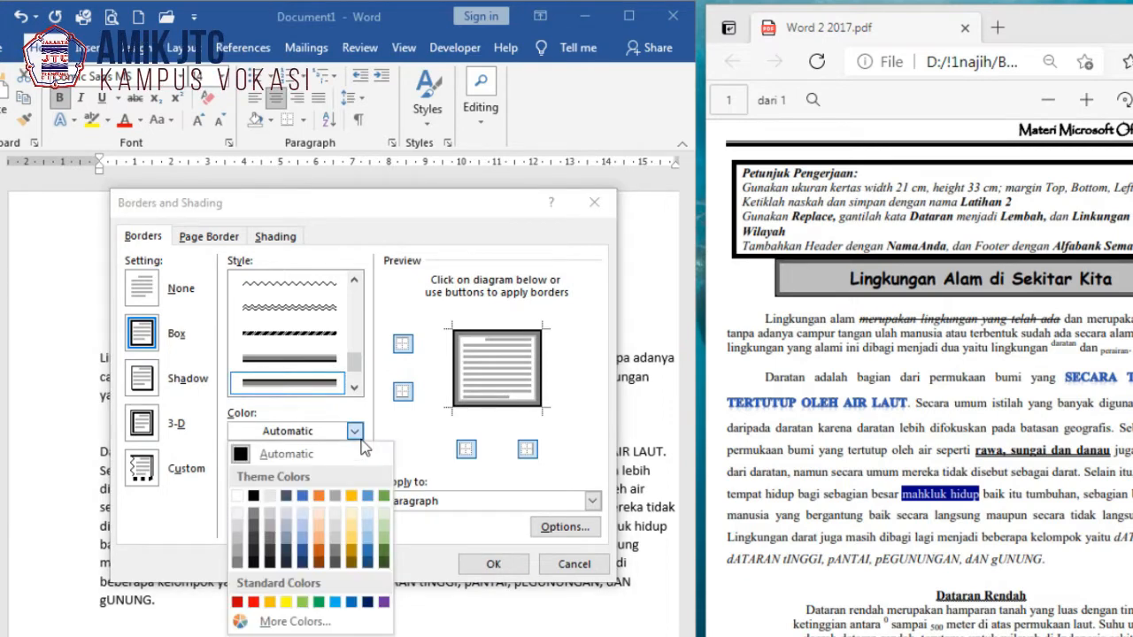
left_click(367, 603)
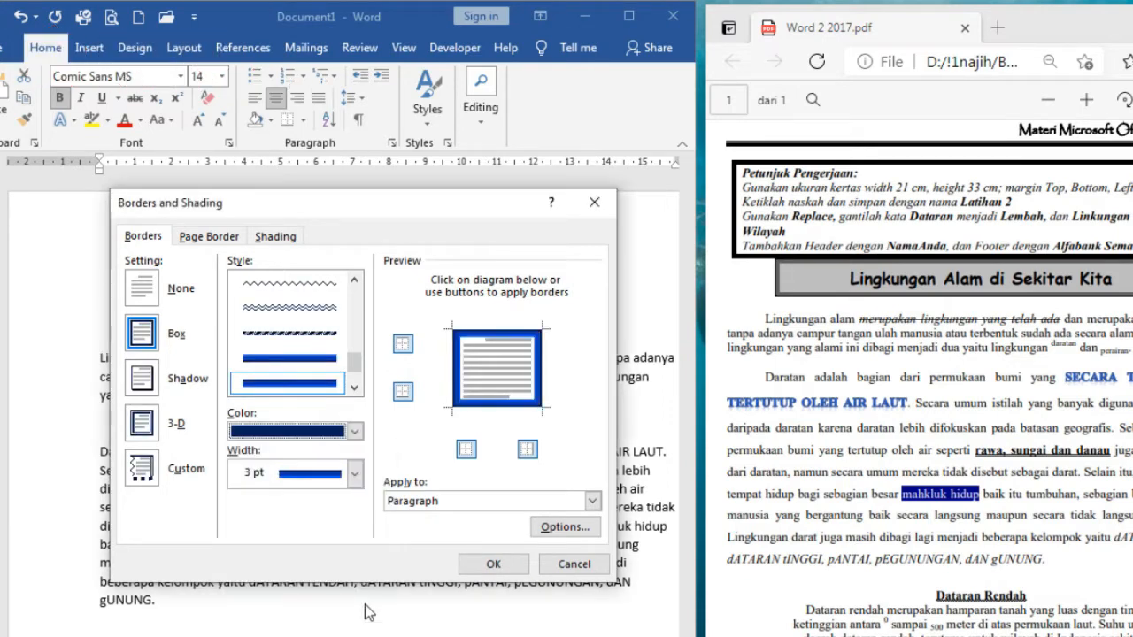
left_click(355, 475)
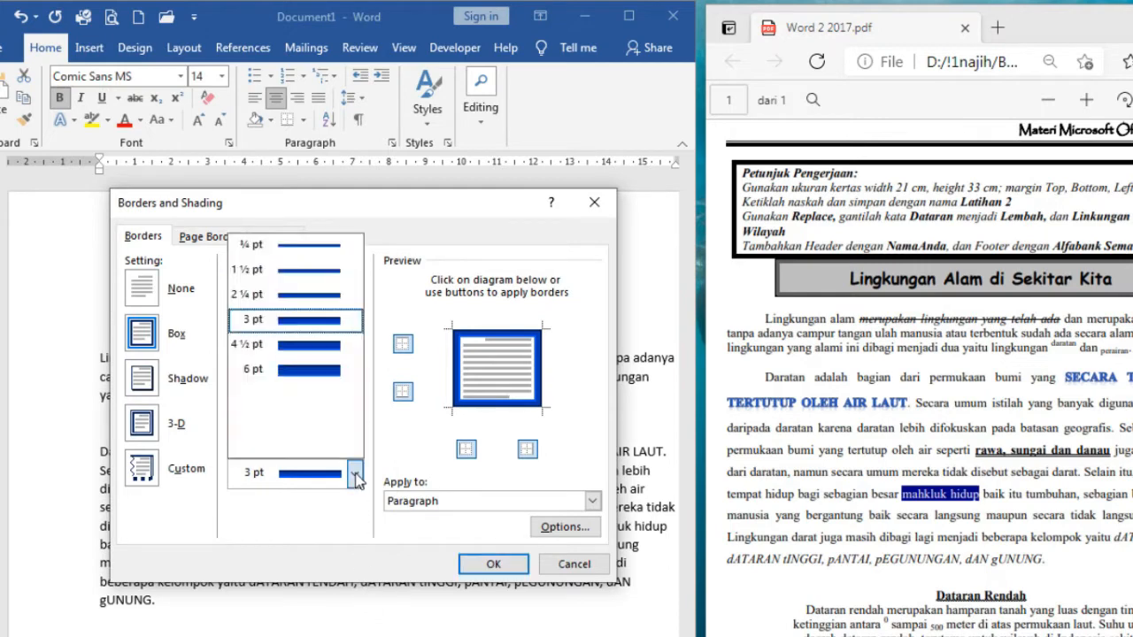
left_click(323, 299)
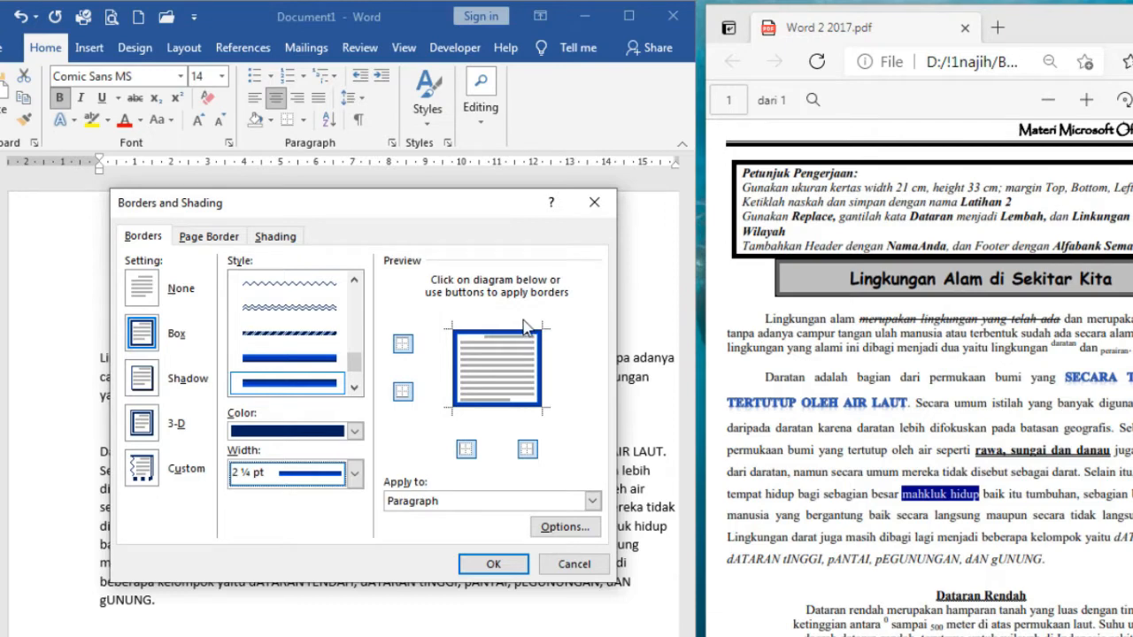
Set the title paragraph's shading fill to standard yellow and apply the border and shading
left_click(297, 239)
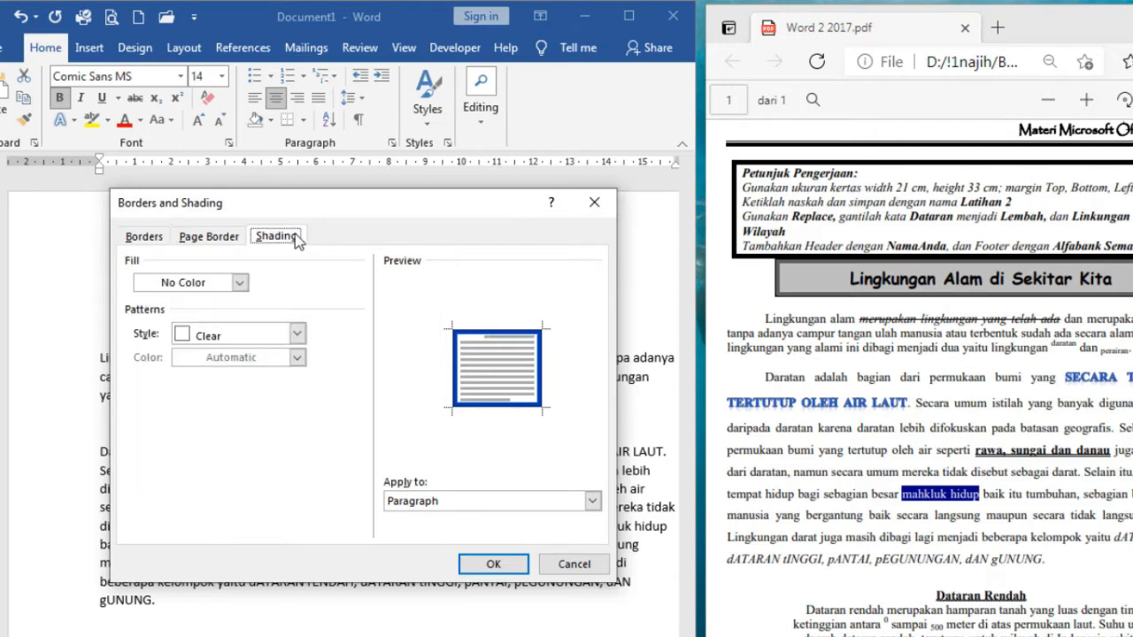
left_click(239, 283)
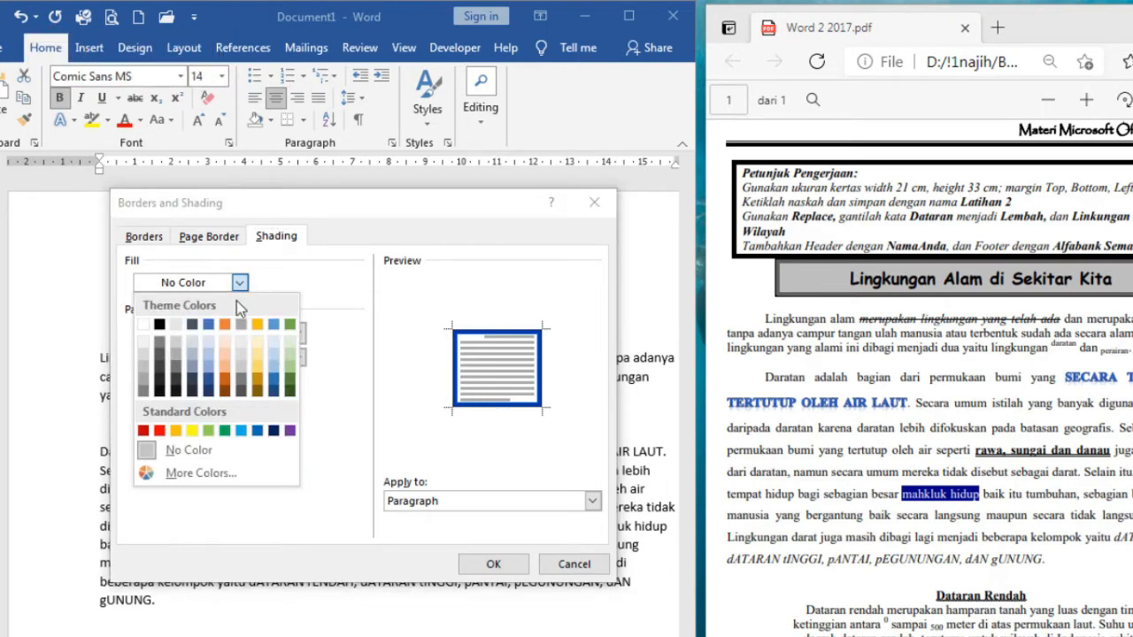
left_click(193, 431)
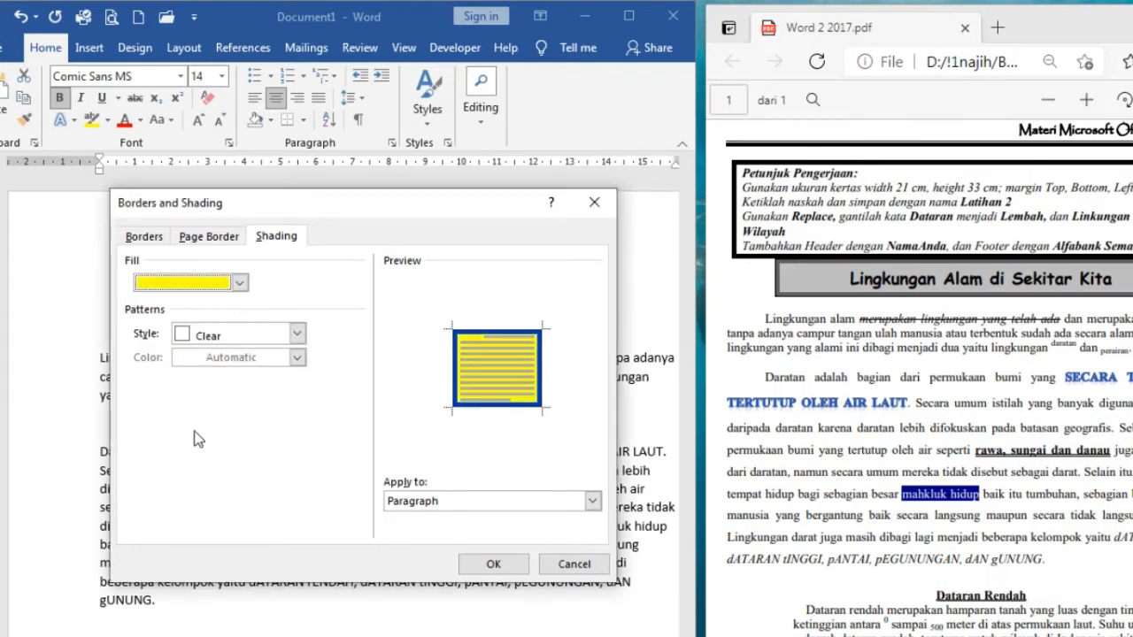
left_click(493, 564)
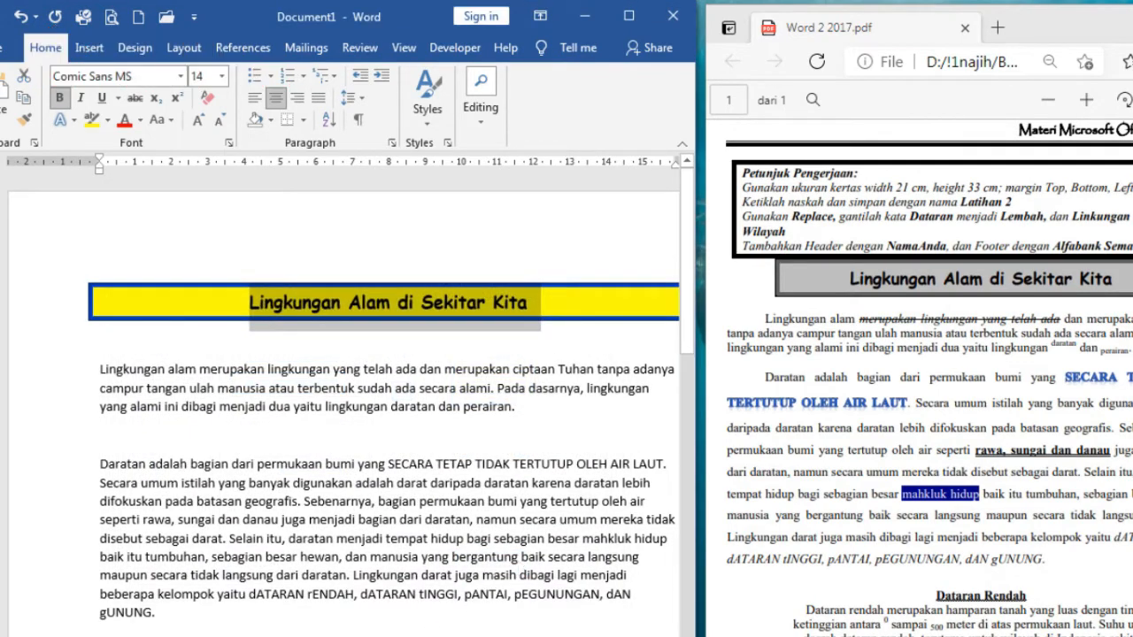
Narrow the title box by setting its left indent at about 2 cm and its right indent at about the 14 cm ruler mark
left_click_drag(354, 636, 396, 636)
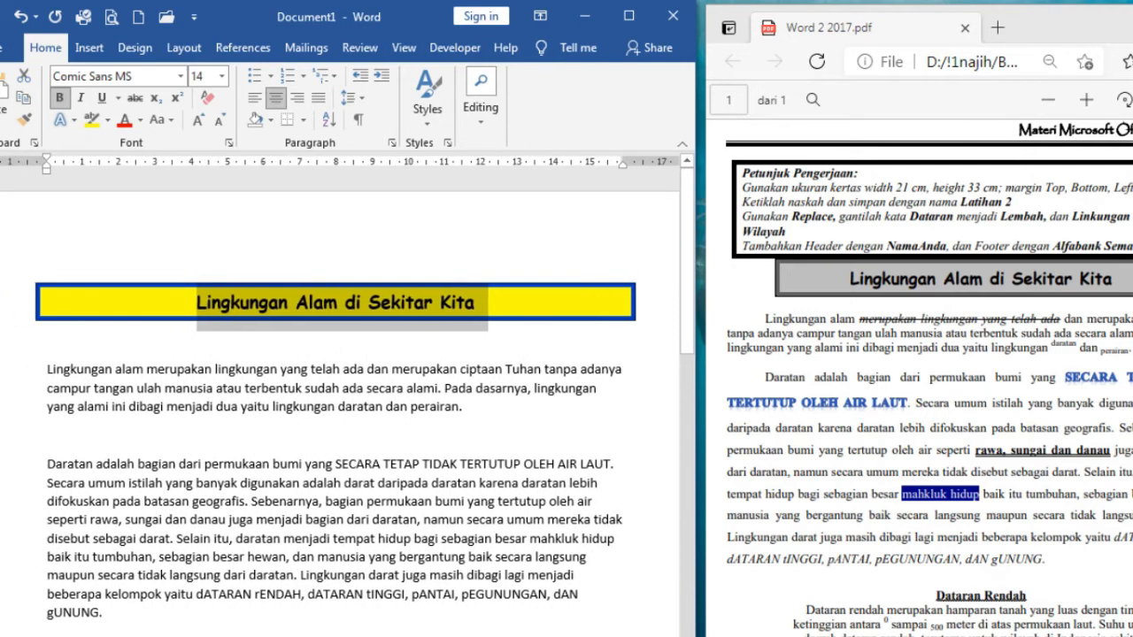
left_click(489, 322)
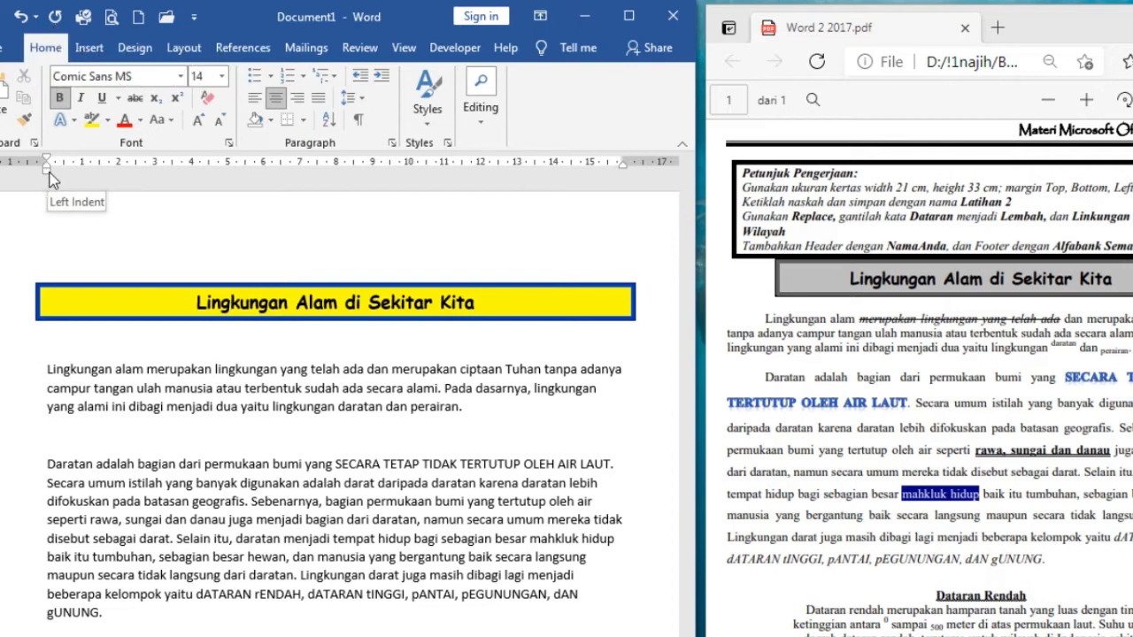
left_click_drag(44, 169, 123, 175)
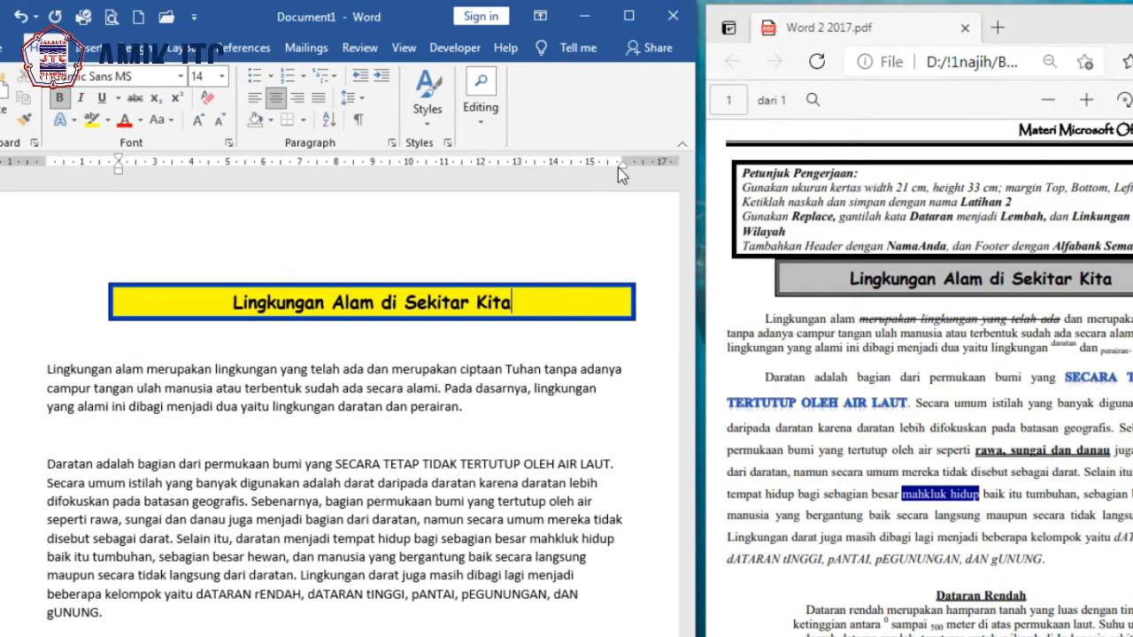
left_click_drag(624, 165, 556, 160)
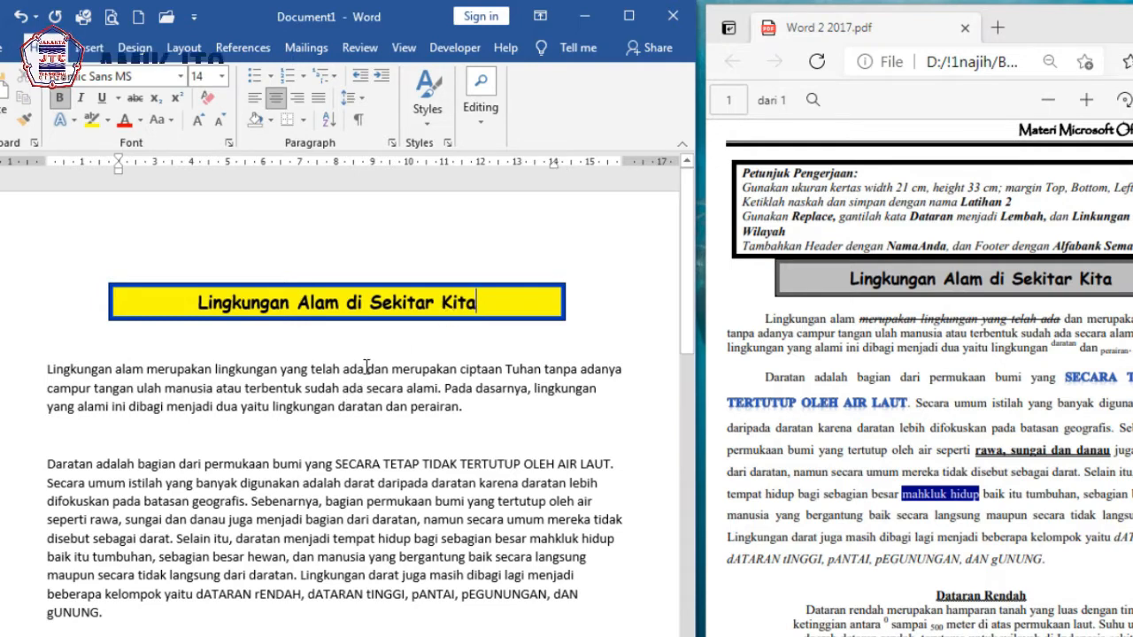
Set the font of all body text below the title to Times New Roman
scroll(366, 368, "down", 1)
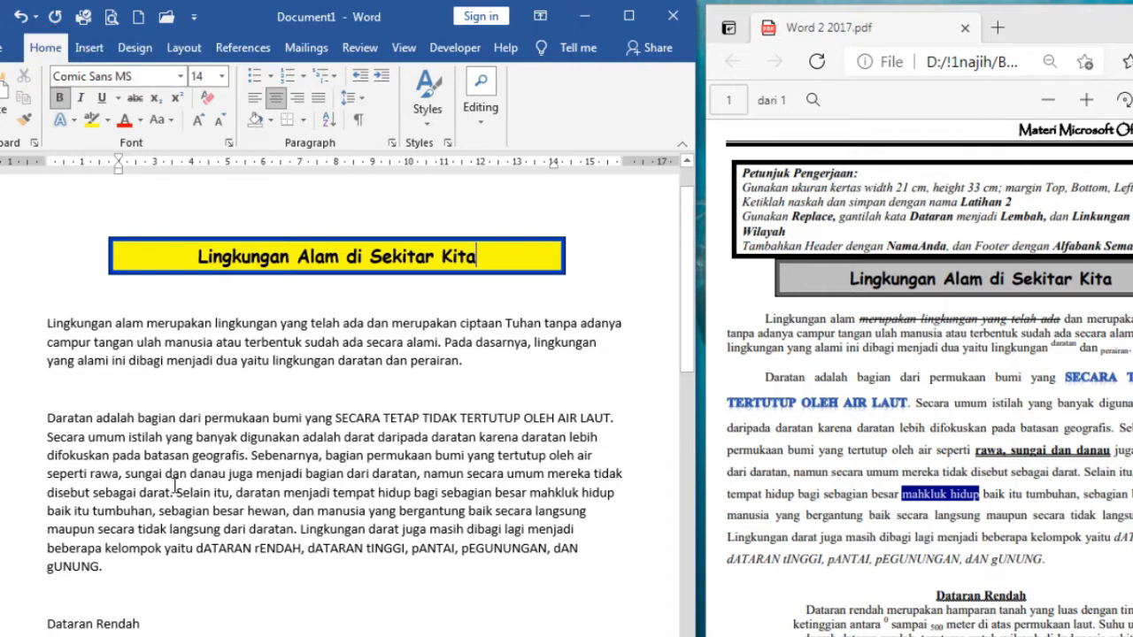
scroll(221, 518, "left", 2)
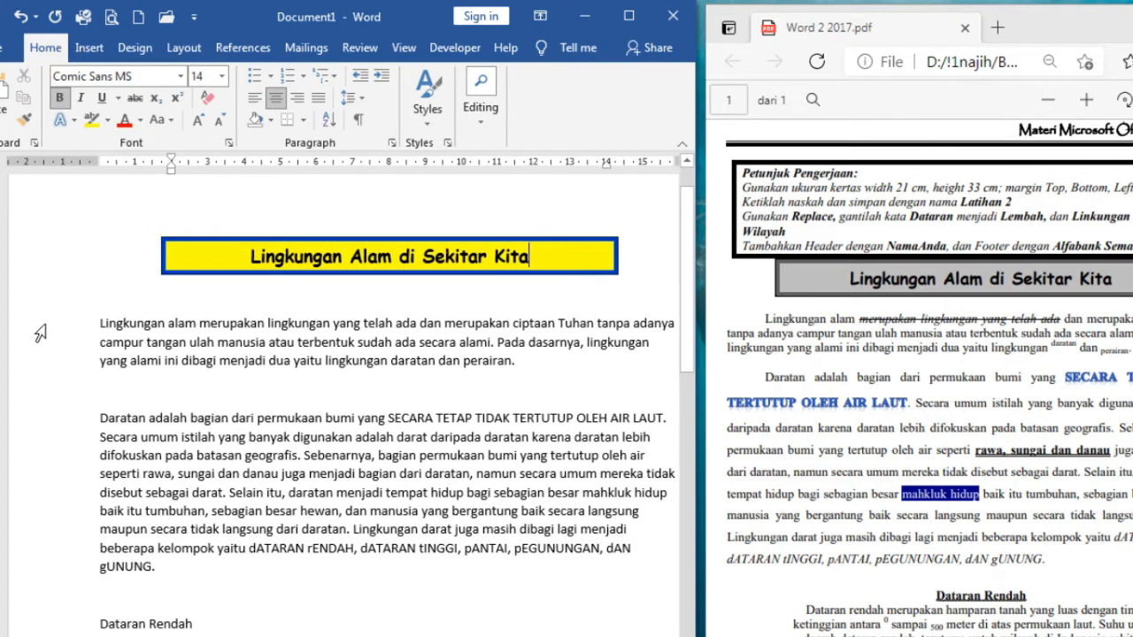
left_click_drag(40, 333, 334, 375)
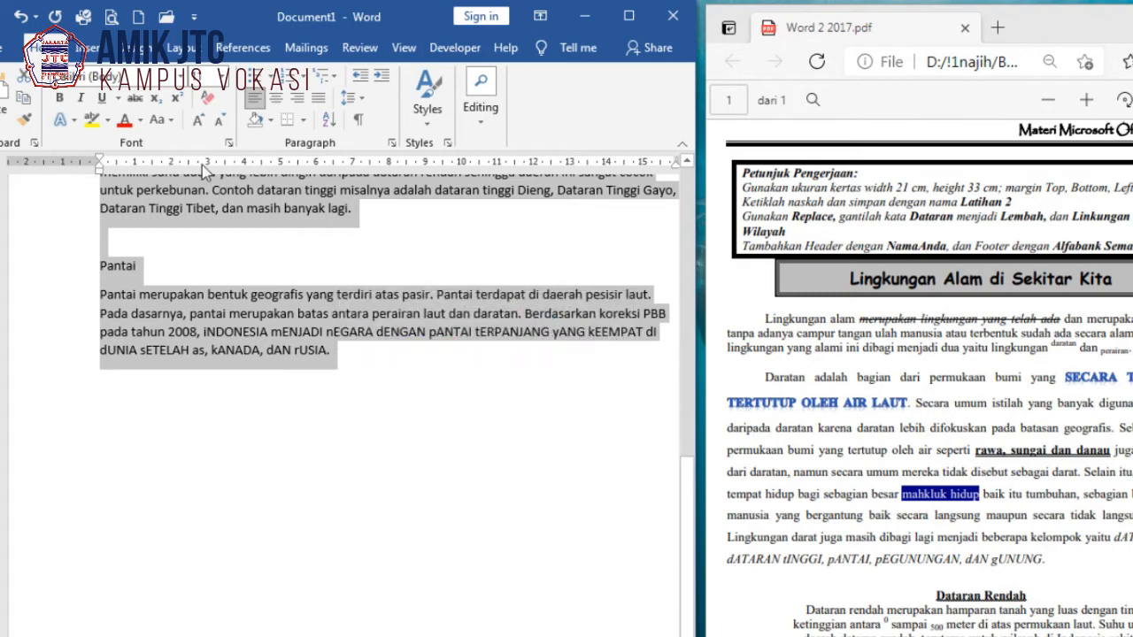
left_click(149, 80)
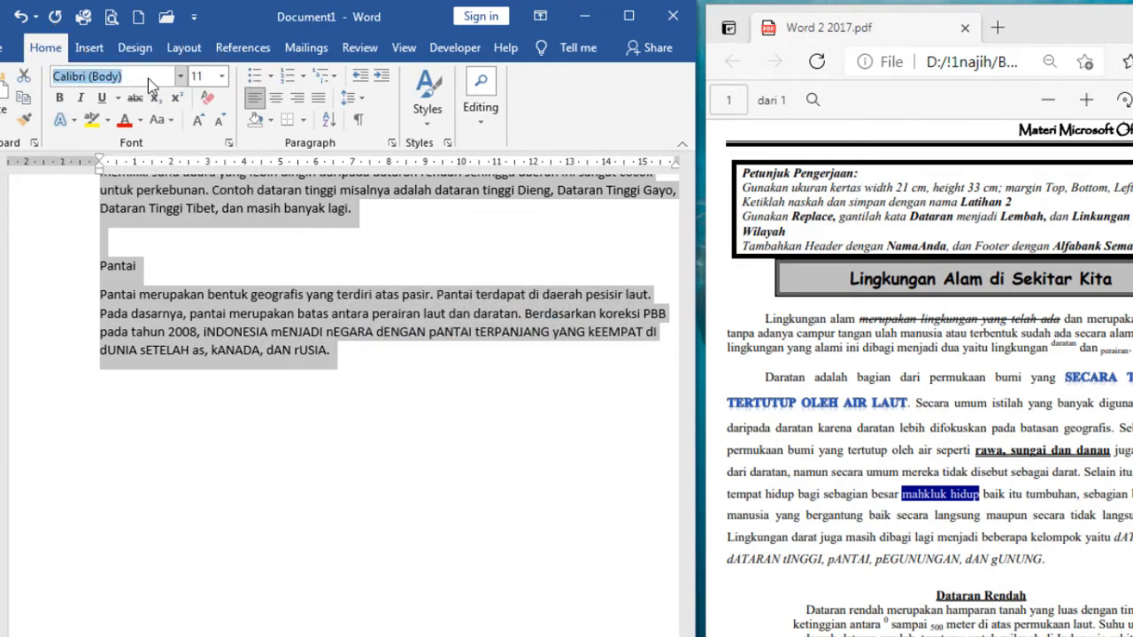
type("Times New Roman")
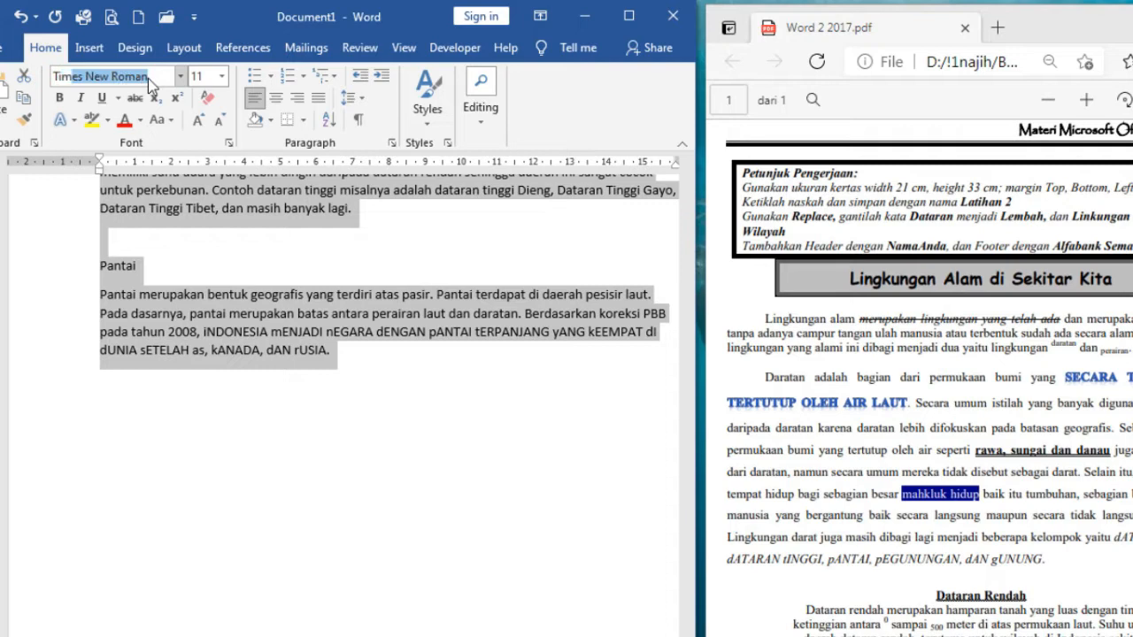
key("Return")
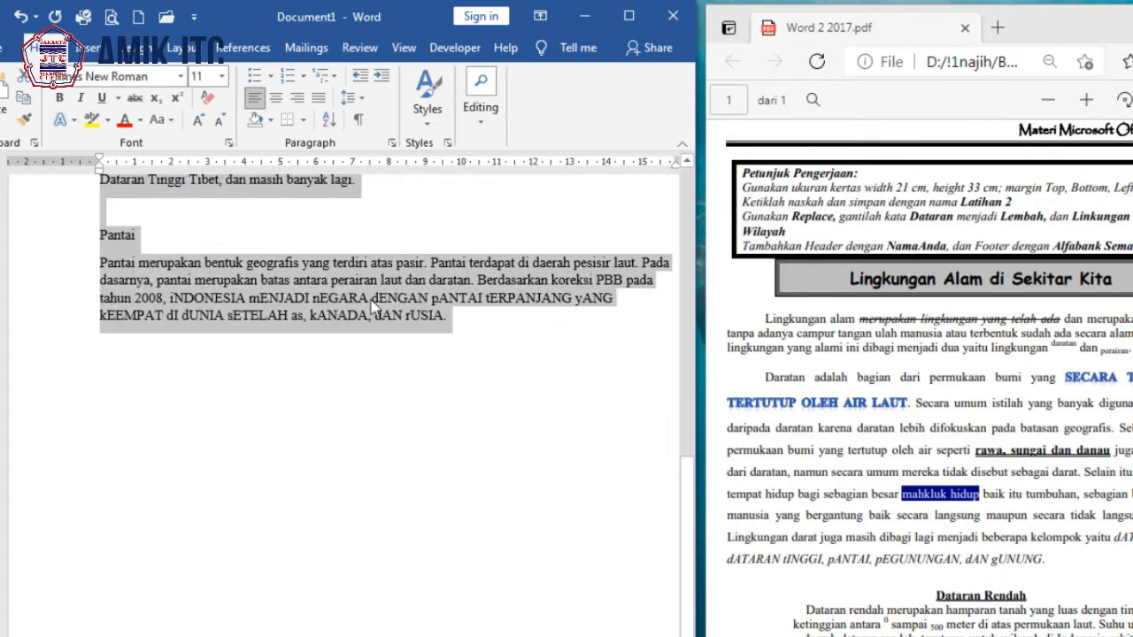
scroll(479, 402, "up", 5)
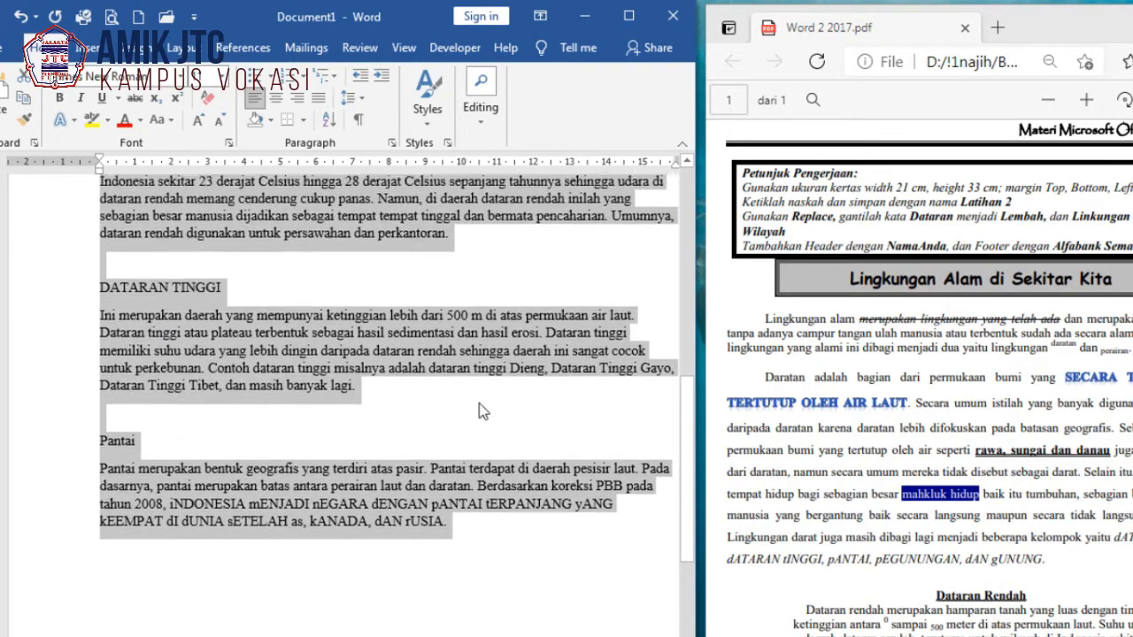
scroll(479, 403, "up", 3)
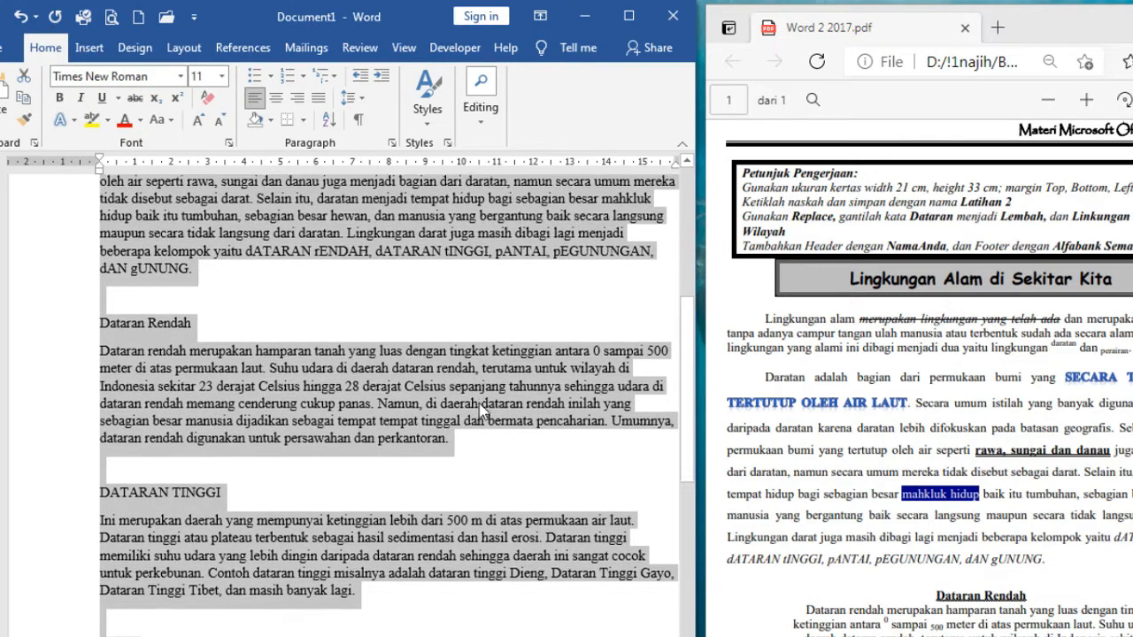
scroll(479, 409, "up", 5)
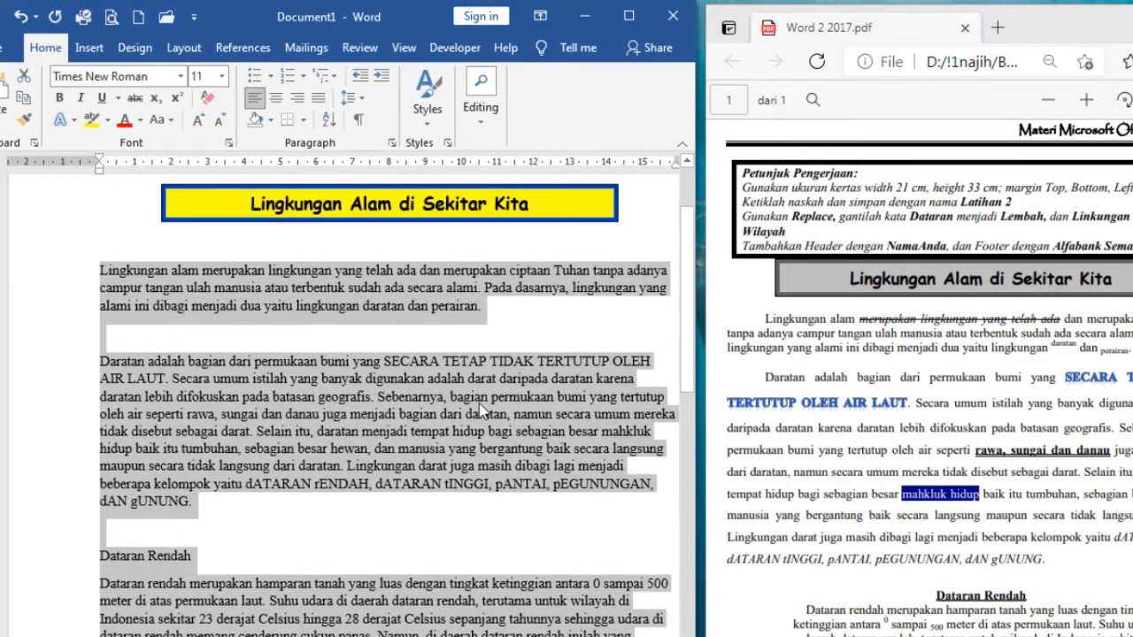
left_click(499, 315)
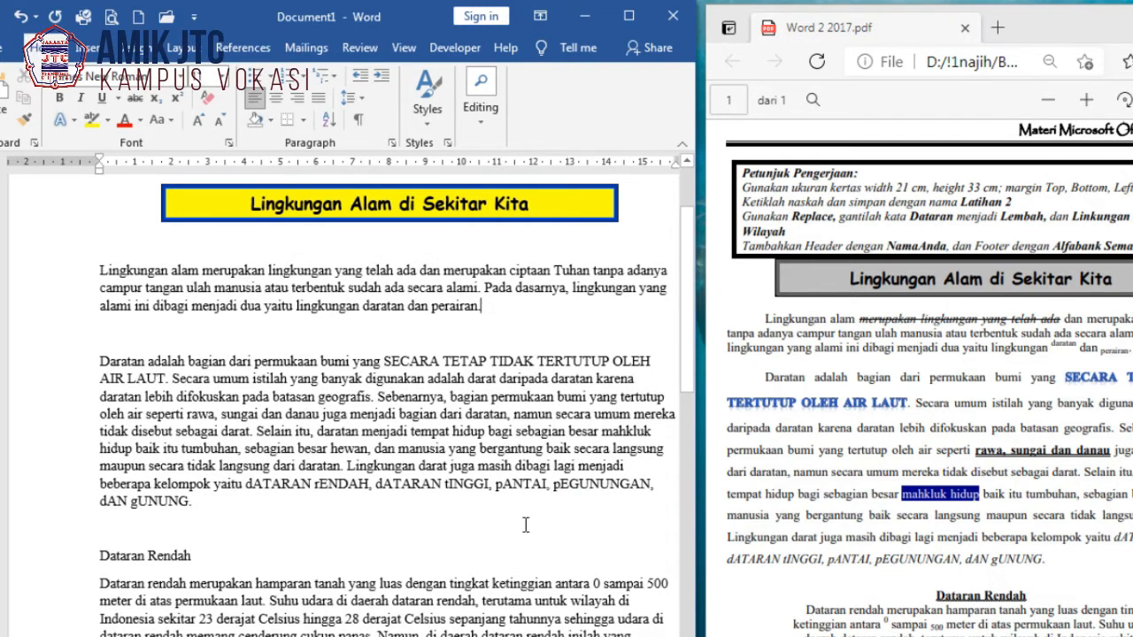
Justify the first body paragraph and format its phrase "merupakan lingkungan yang telah ada" as italic with strikethrough
scroll(196, 291, "right", 2)
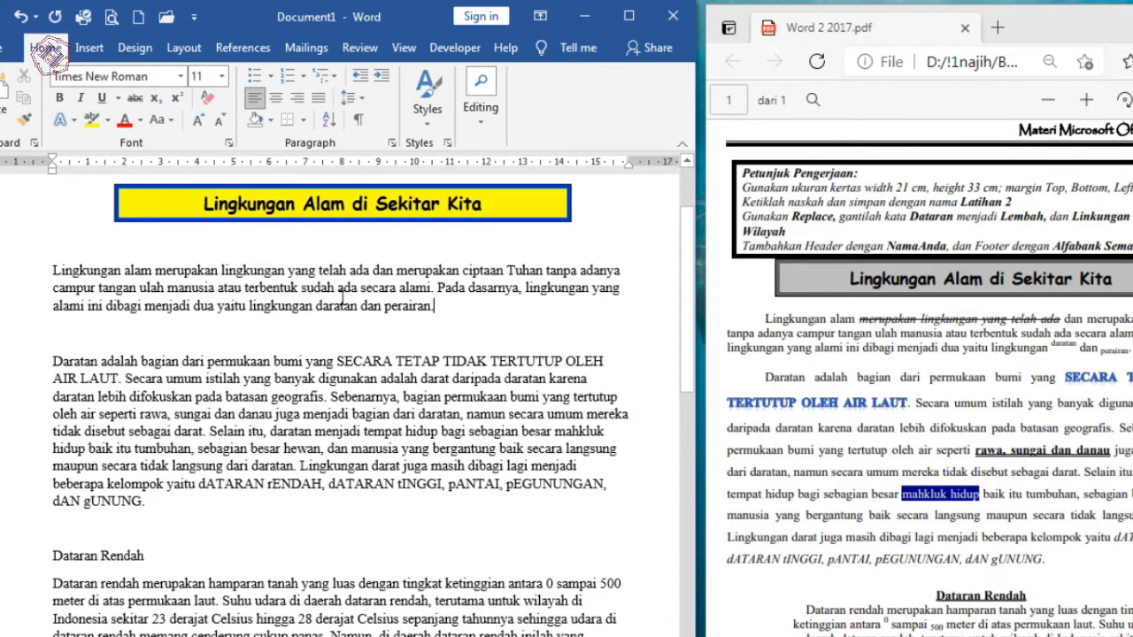
left_click(301, 288)
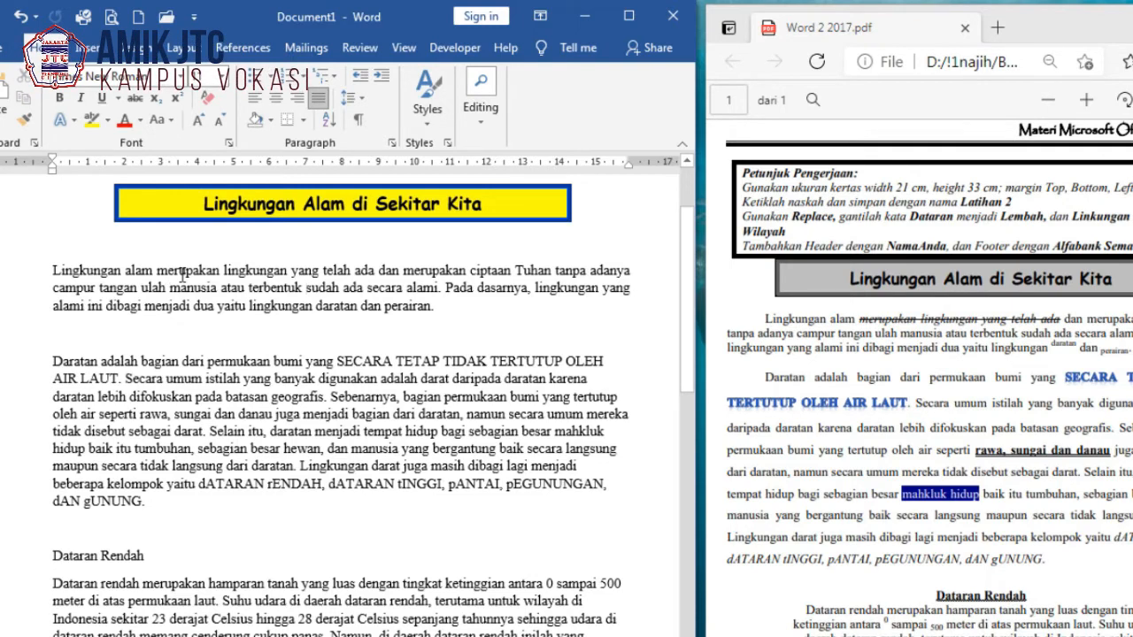
left_click_drag(164, 271, 368, 274)
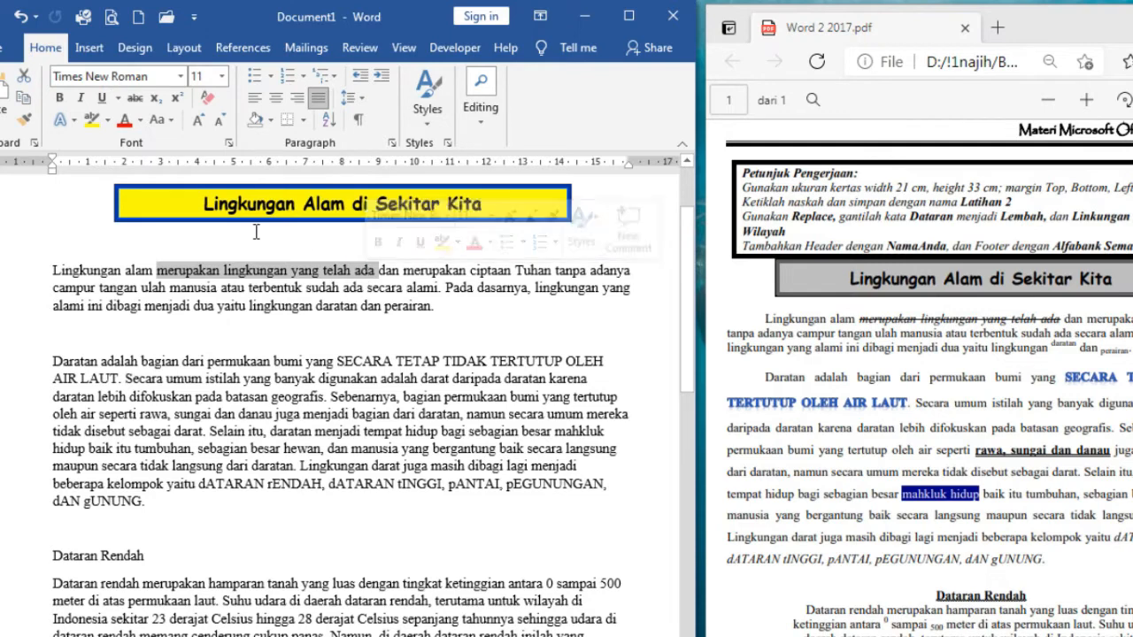
left_click(79, 99)
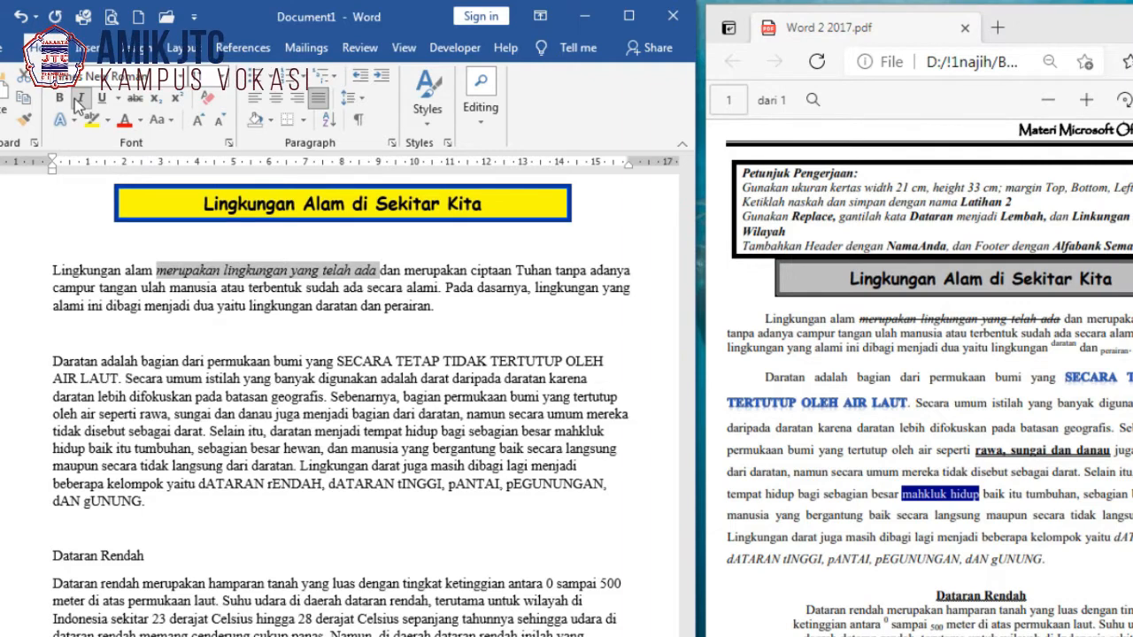
left_click(132, 99)
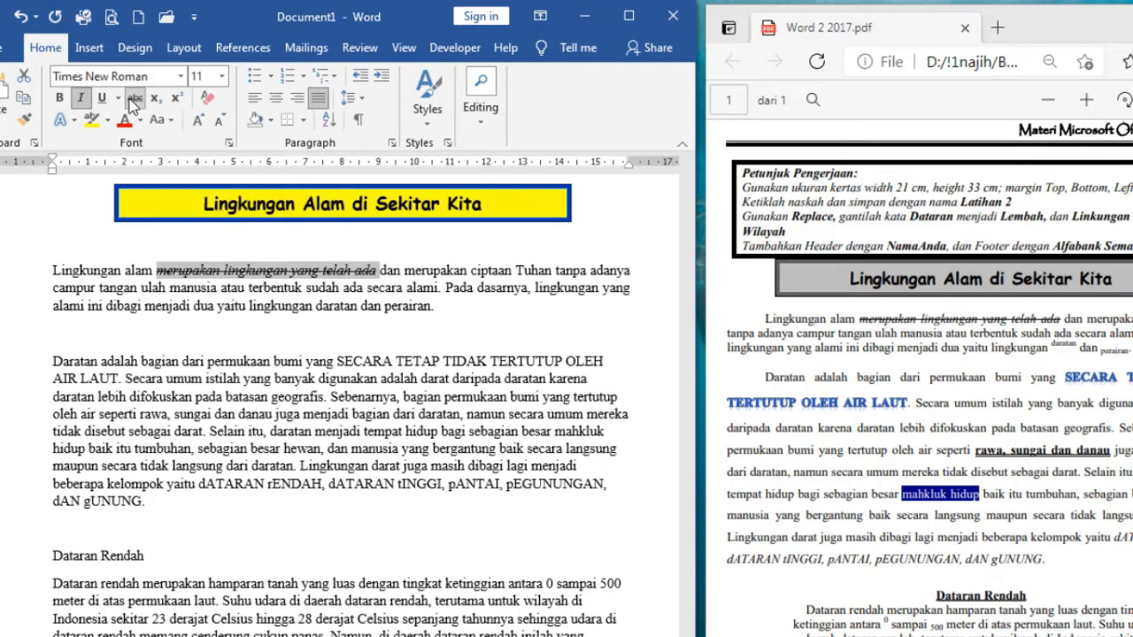
Format "daratan" as superscript and "perairan" as subscript at the end of the first body paragraph
double_click(341, 309)
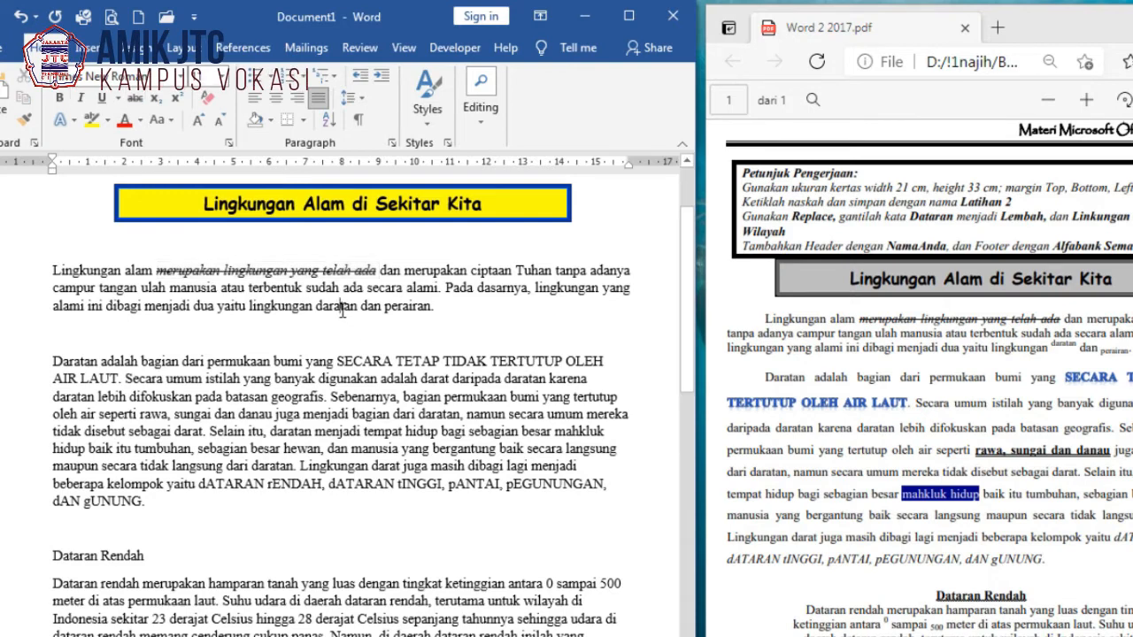
left_click(177, 104)
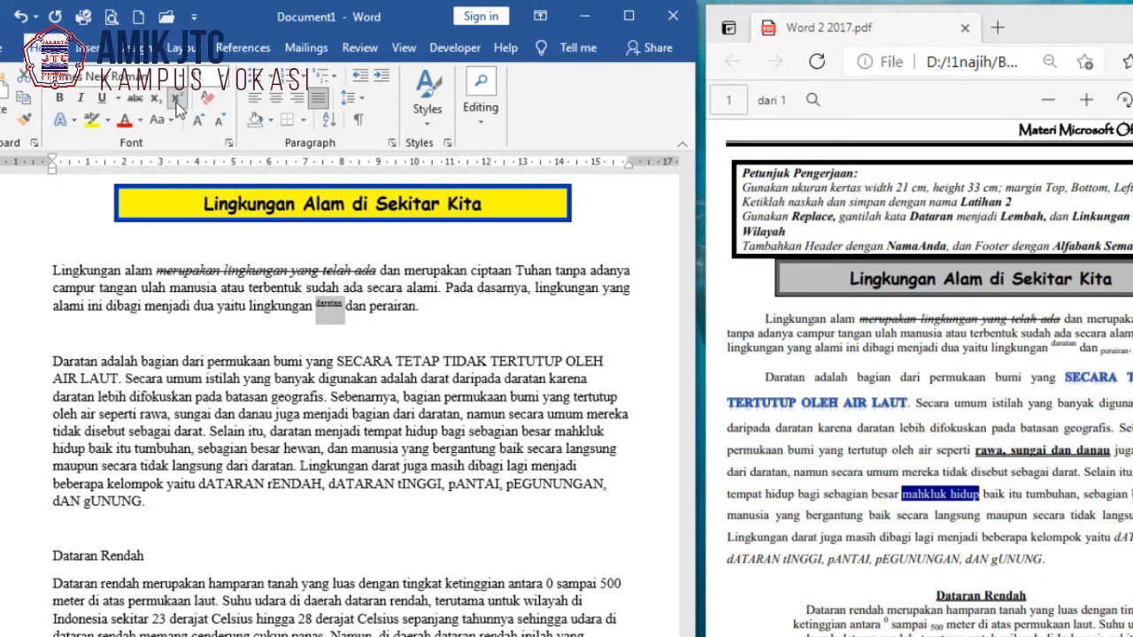
double_click(399, 307)
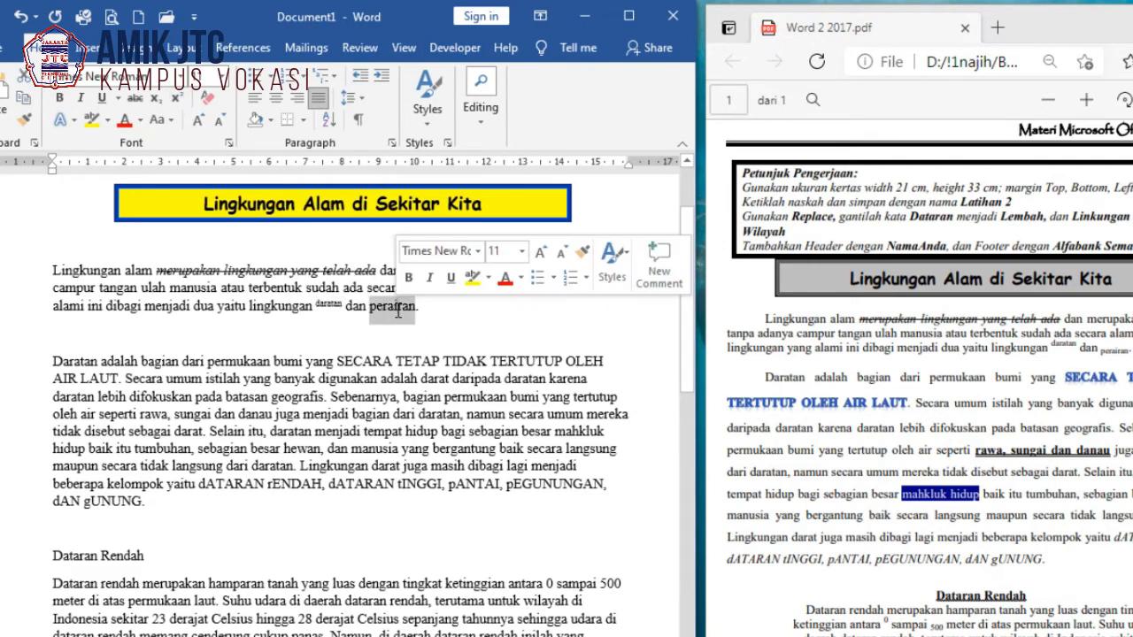
left_click(158, 98)
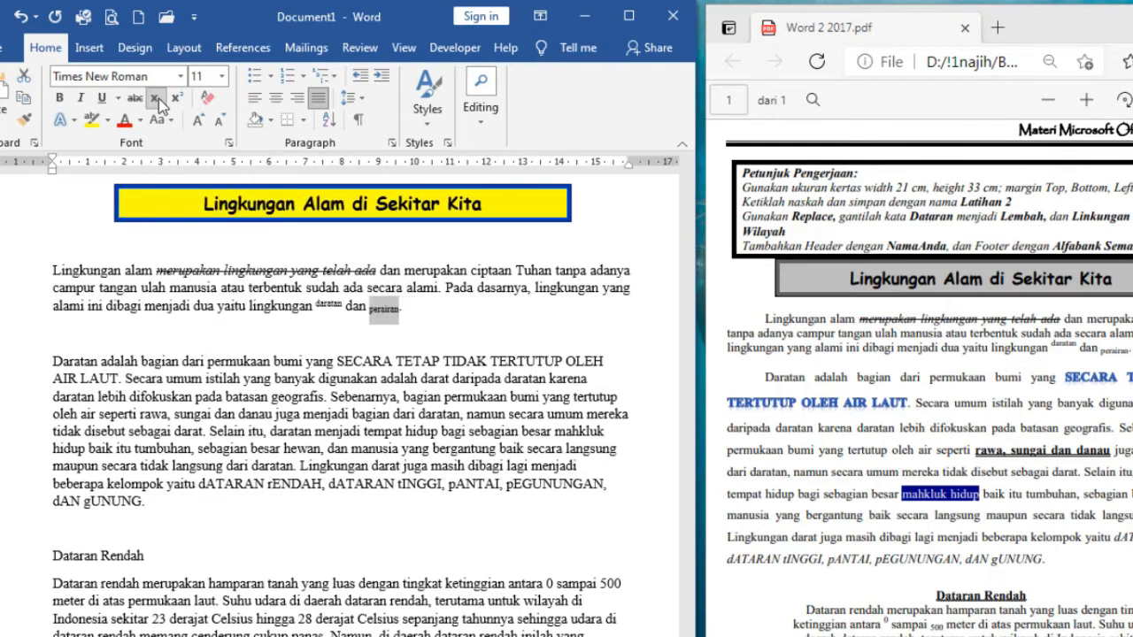
Indent the first line of the first body paragraph by about 1 cm
left_click(54, 274)
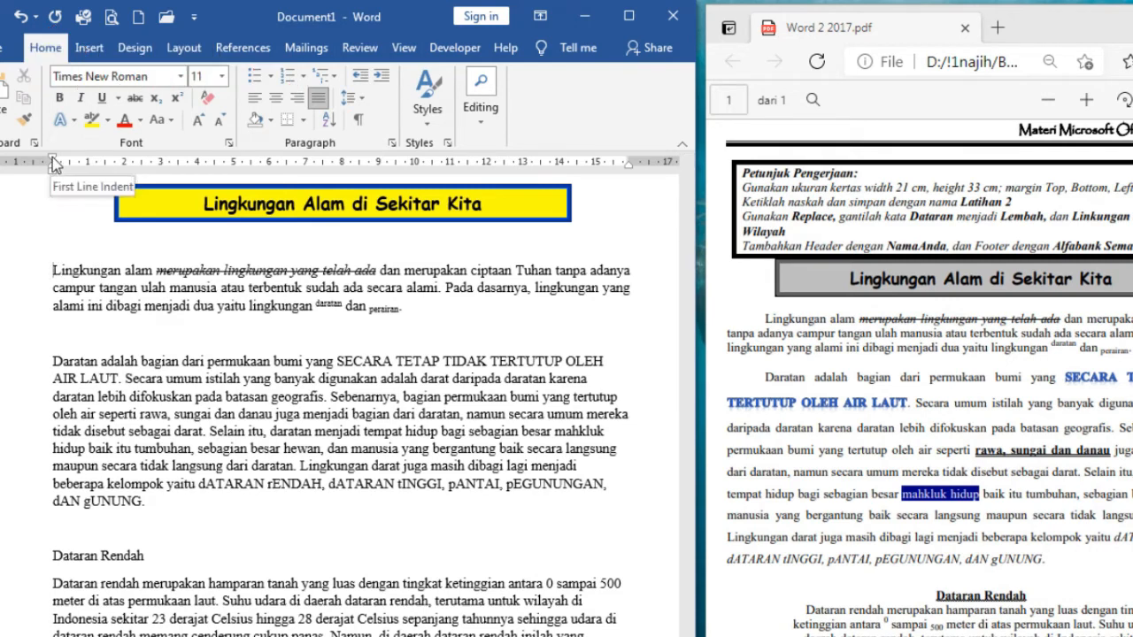
left_click_drag(52, 159, 89, 168)
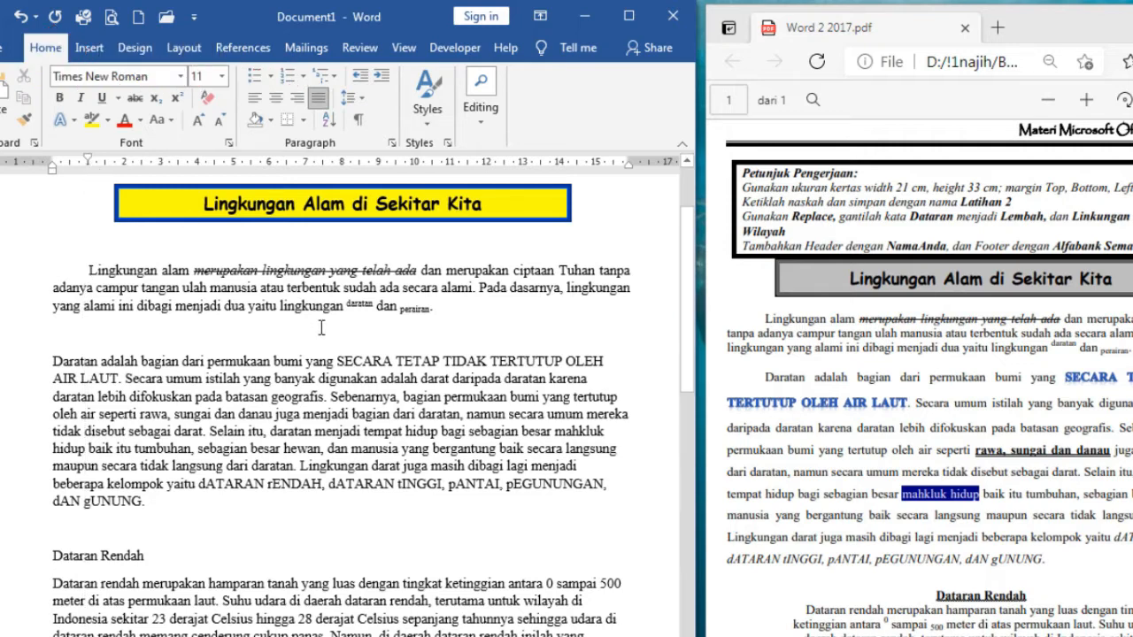
Justify the second body paragraph, starting "Daratan adalah bagian", and remove the space after it
scroll(525, 362, "down", 1)
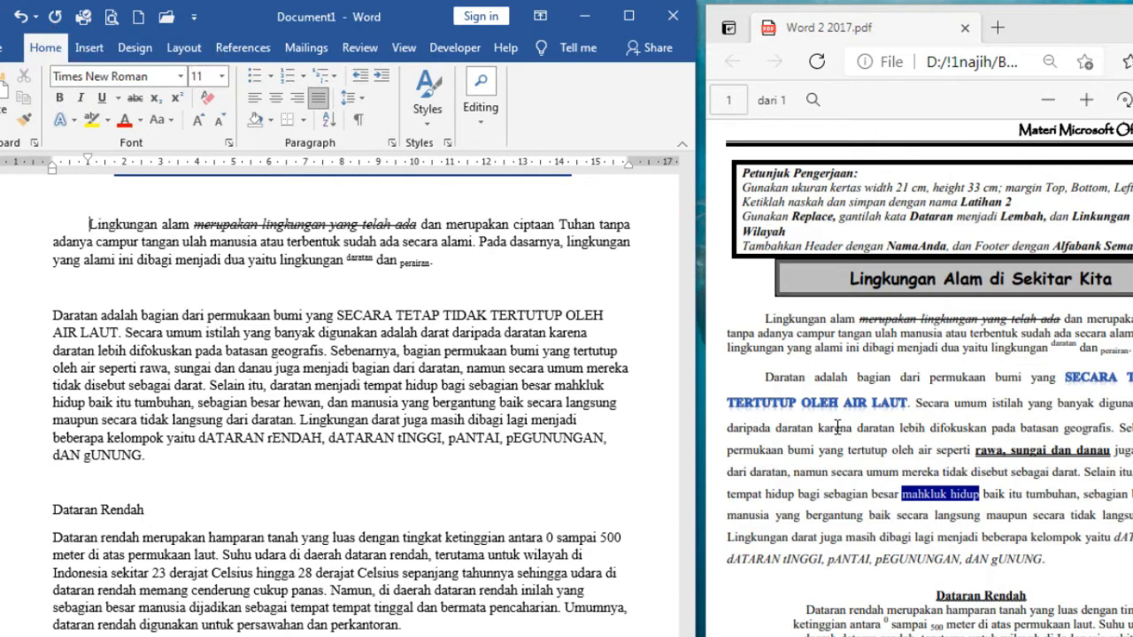
left_click(414, 384)
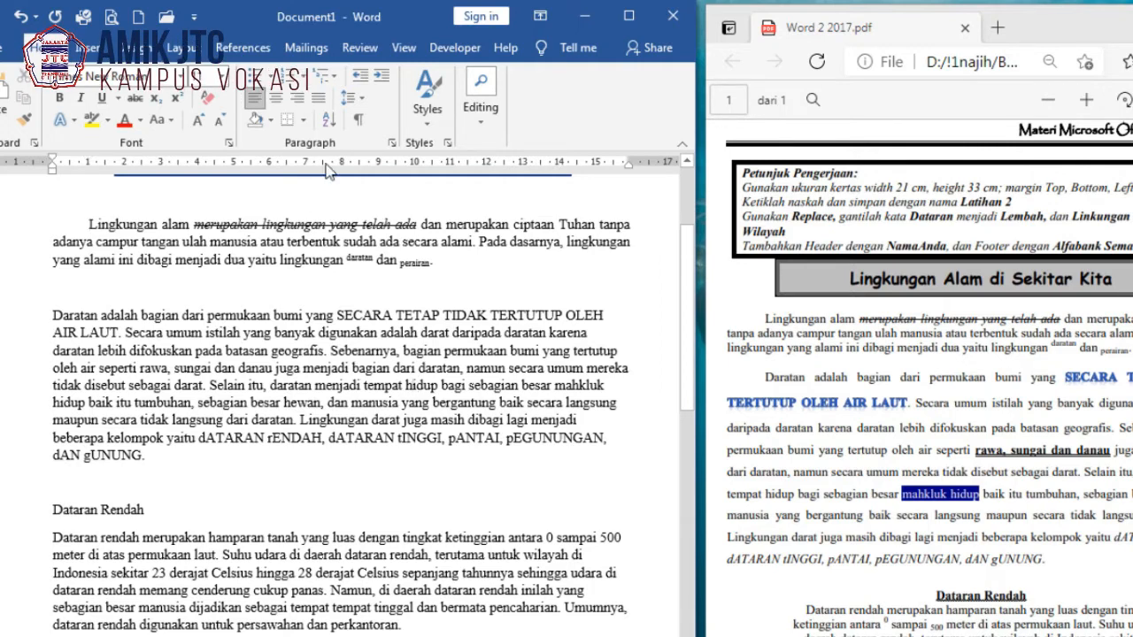
left_click(316, 105)
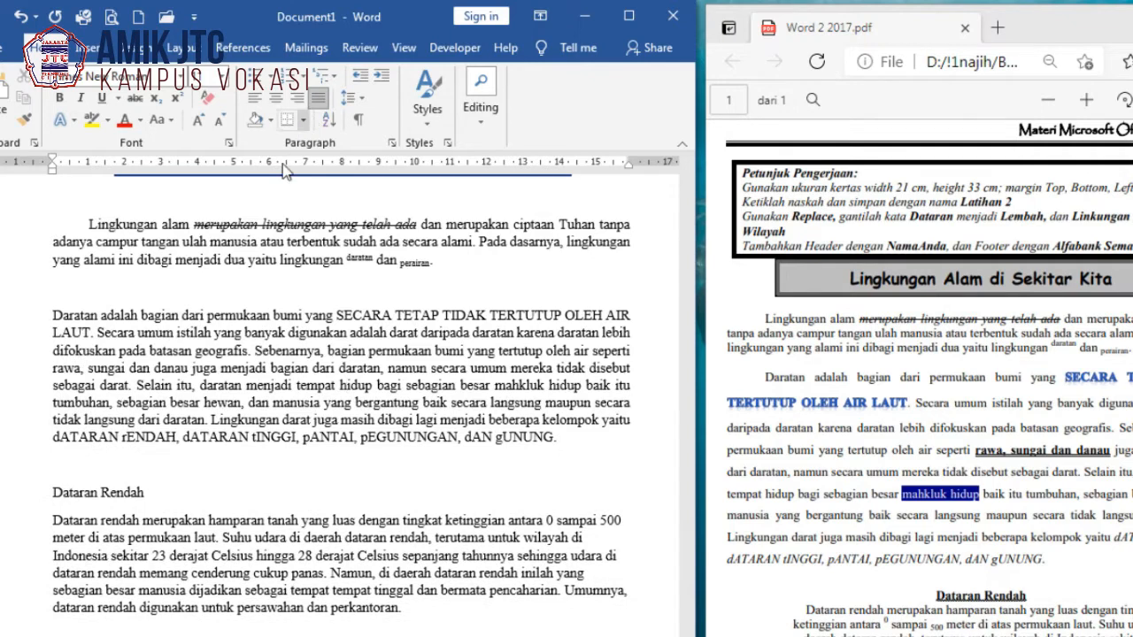
triple_click(293, 354)
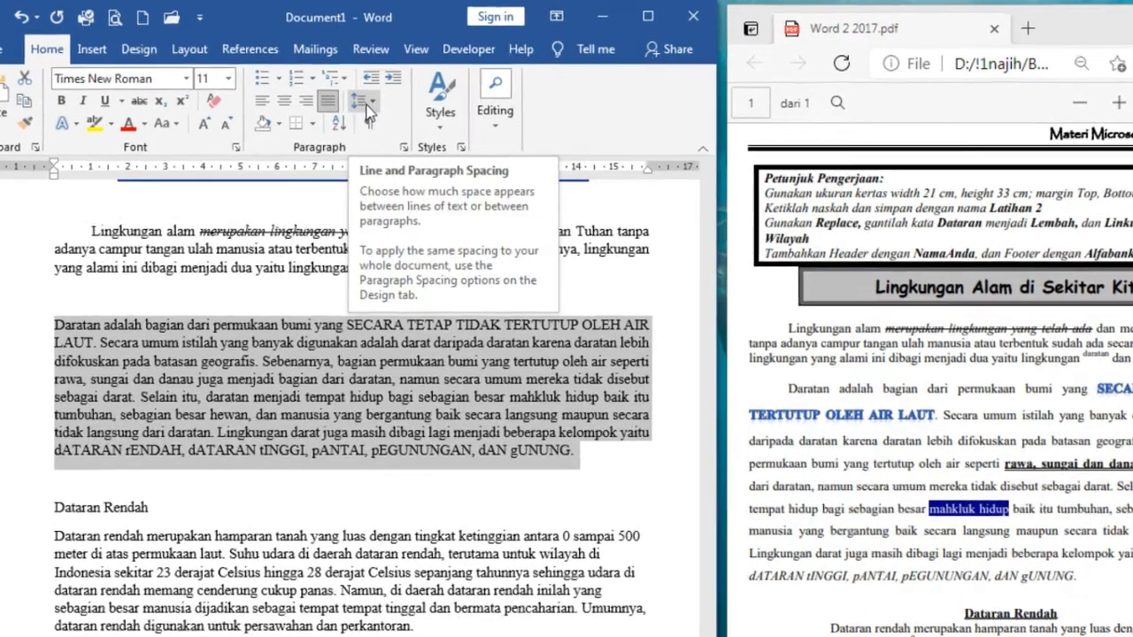
left_click(357, 102)
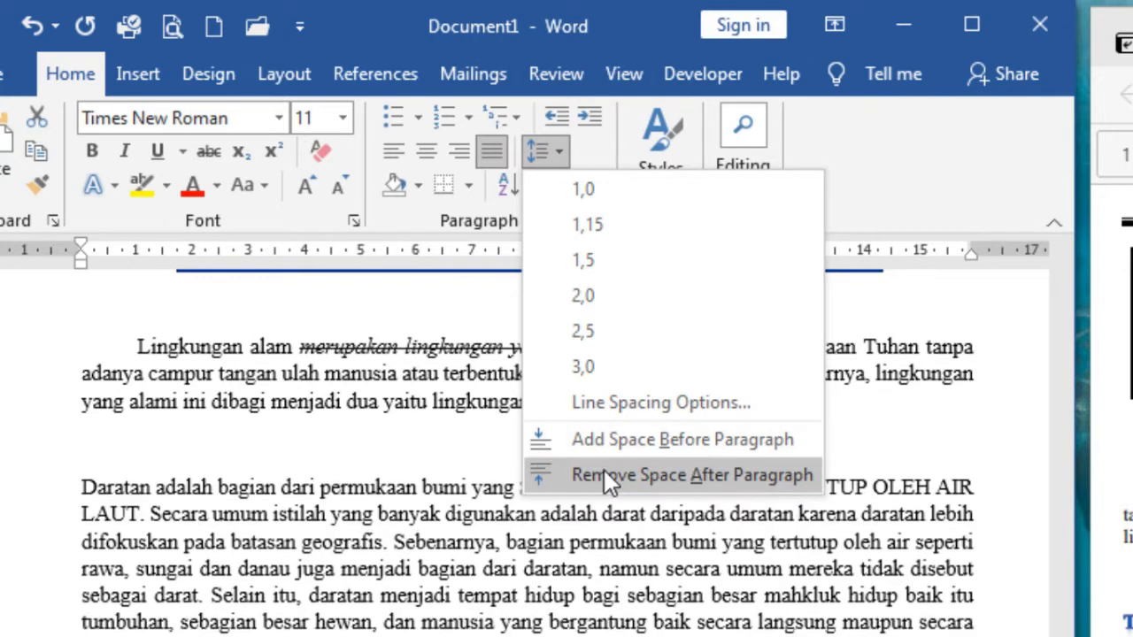
left_click(607, 476)
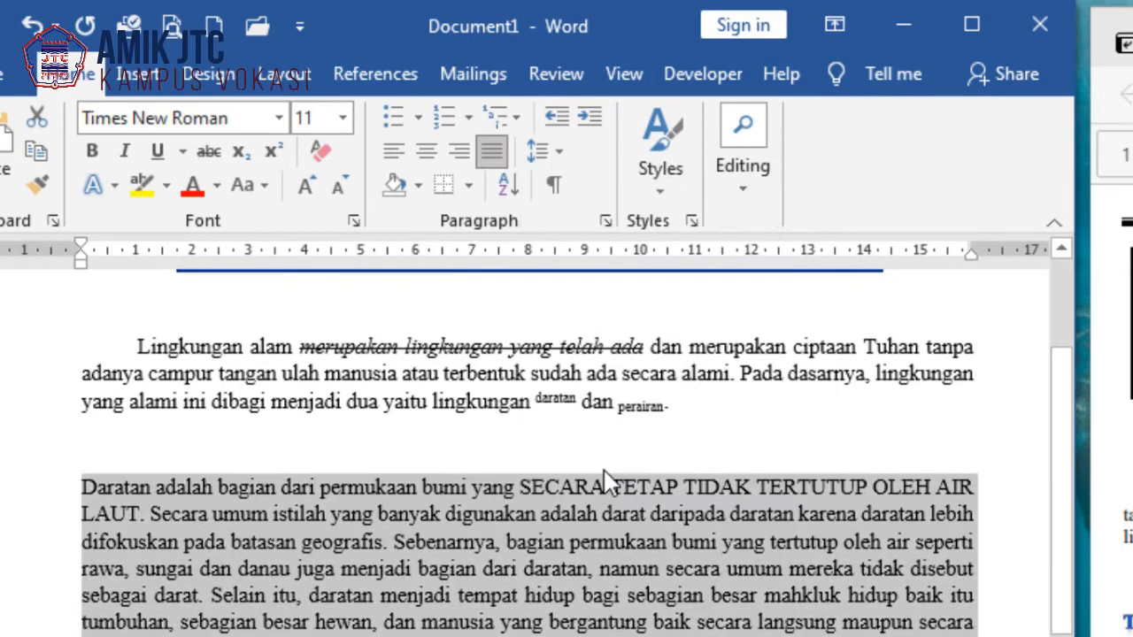
Set the second body paragraph's line spacing to 1,5 and indent its first line by about 1 cm
left_click(559, 152)
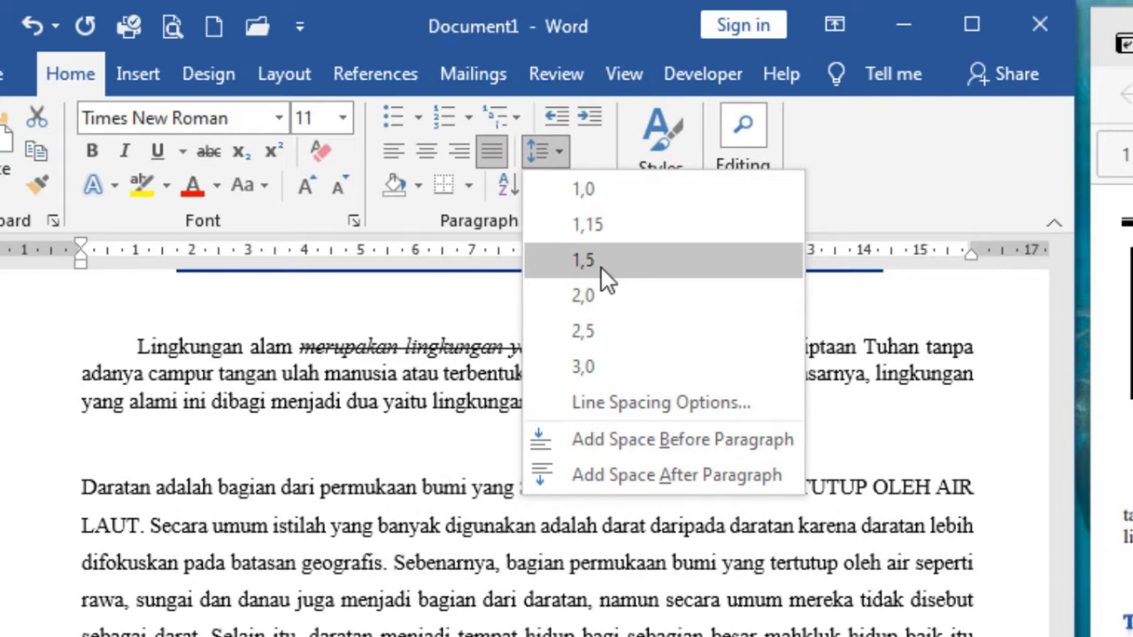
left_click(601, 267)
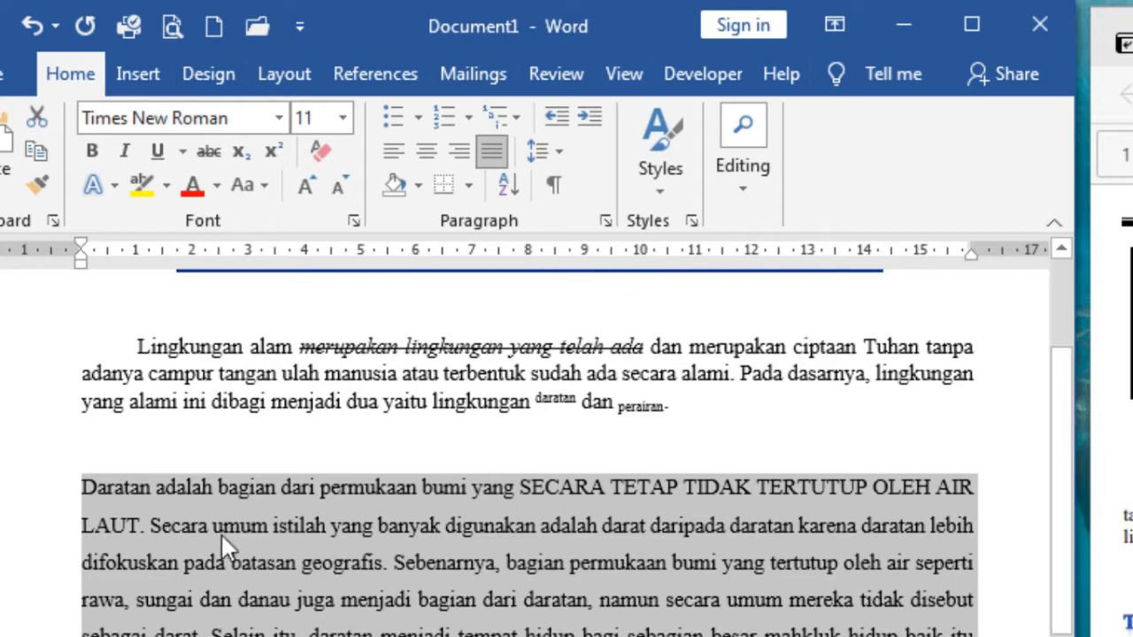
left_click(81, 489)
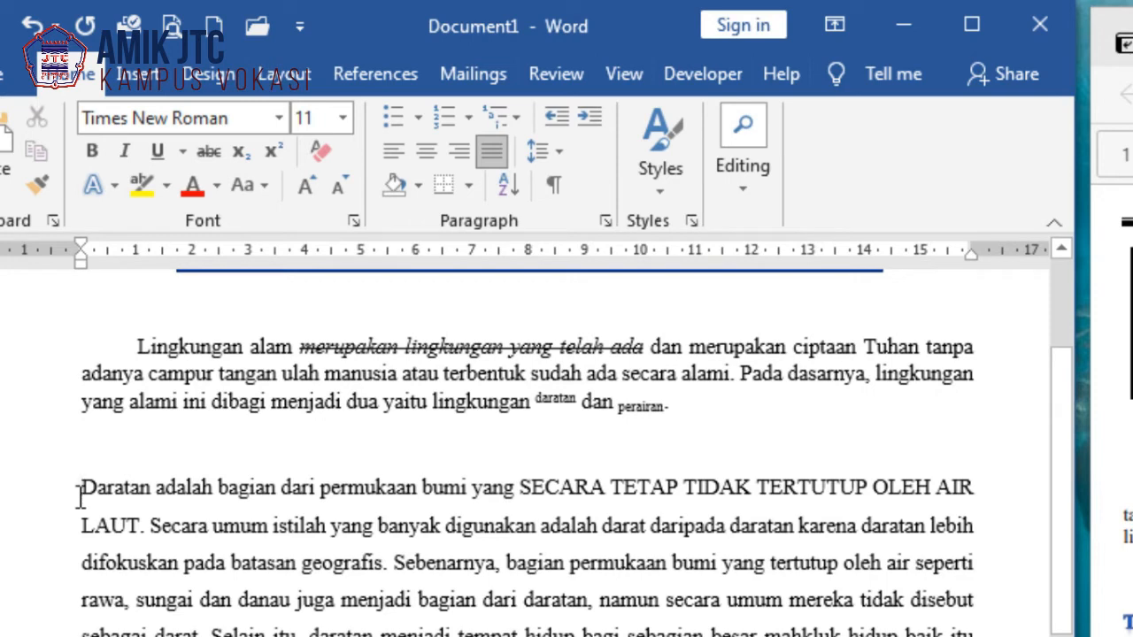
key("Tab")
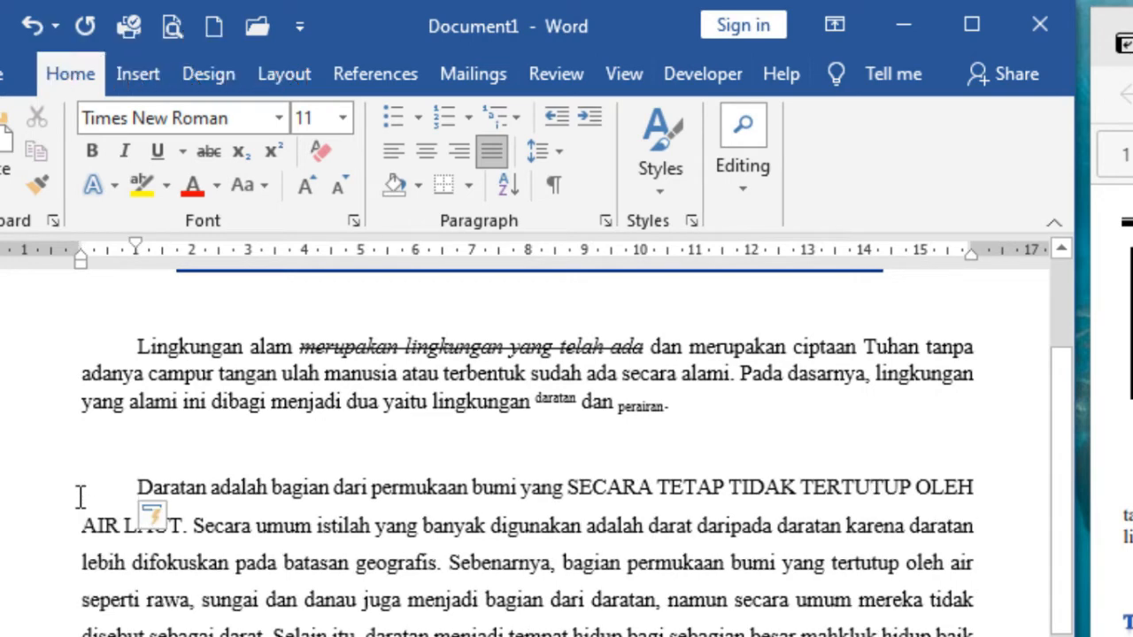
Apply the orange outlined text effect with a shadow to the phrase "SECARA TETAP TIDAK TERTUTUP OLEH AIR LAUT"
left_click(568, 486)
left_click_drag(568, 489, 182, 536)
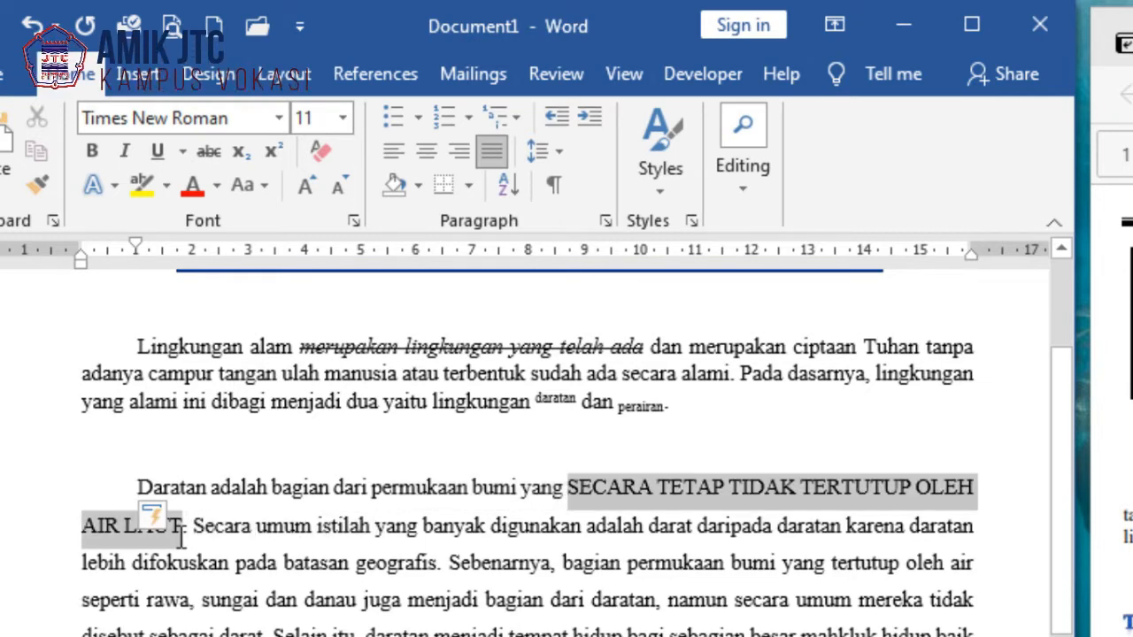
left_click(96, 200)
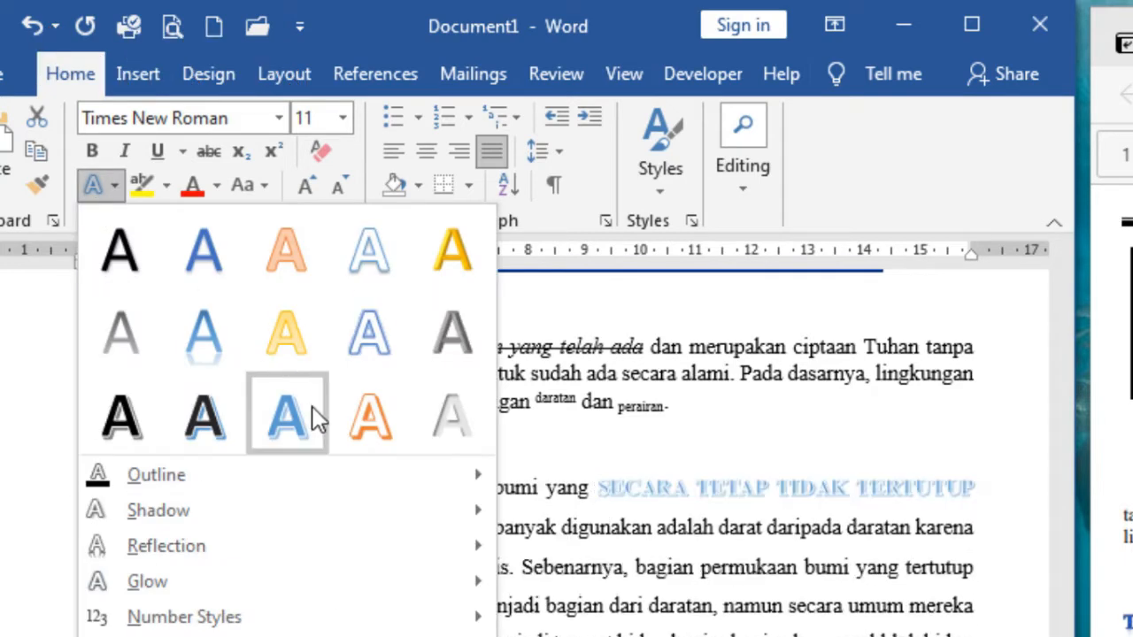
left_click(359, 423)
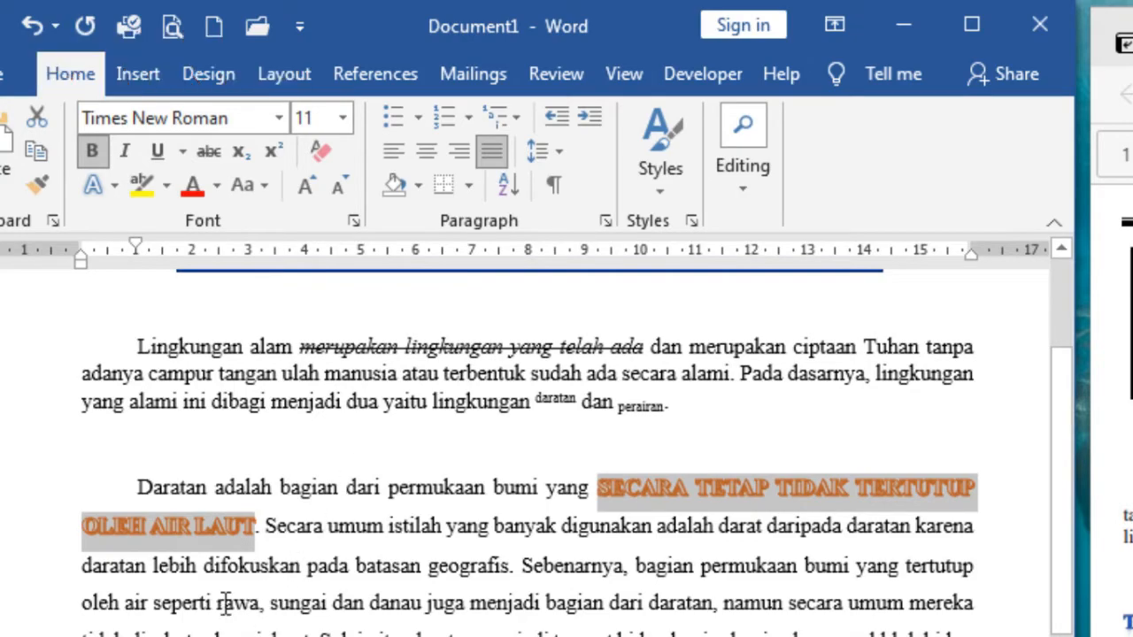
Format the phrase "rawa, sungai dan danau" in the second body paragraph as bold with a double underline
left_click_drag(217, 603, 425, 606)
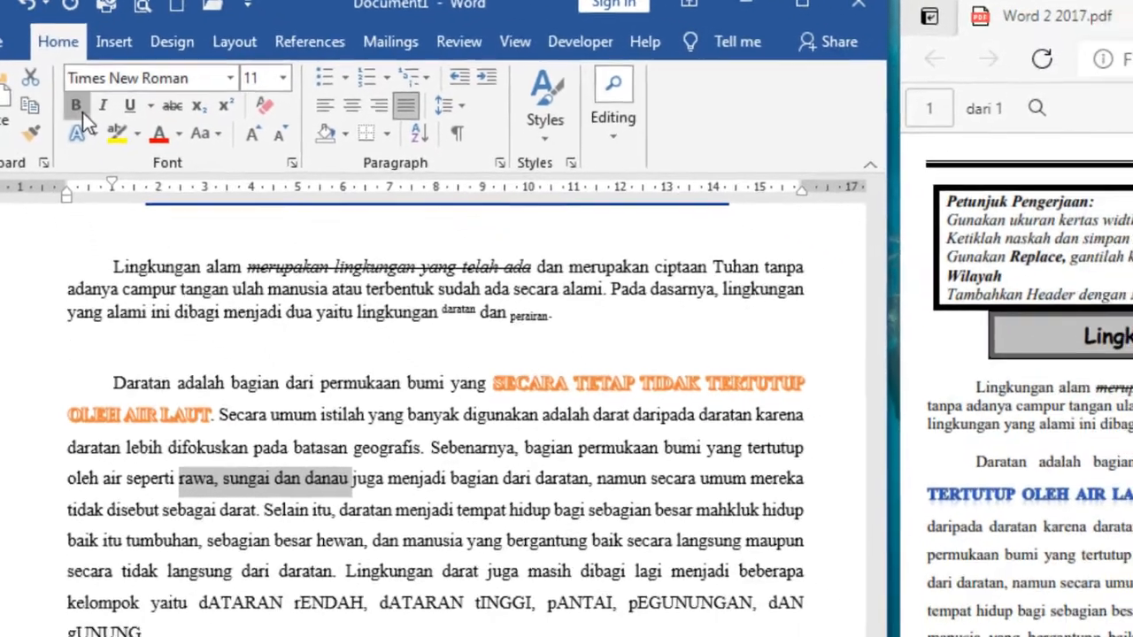
left_click(92, 151)
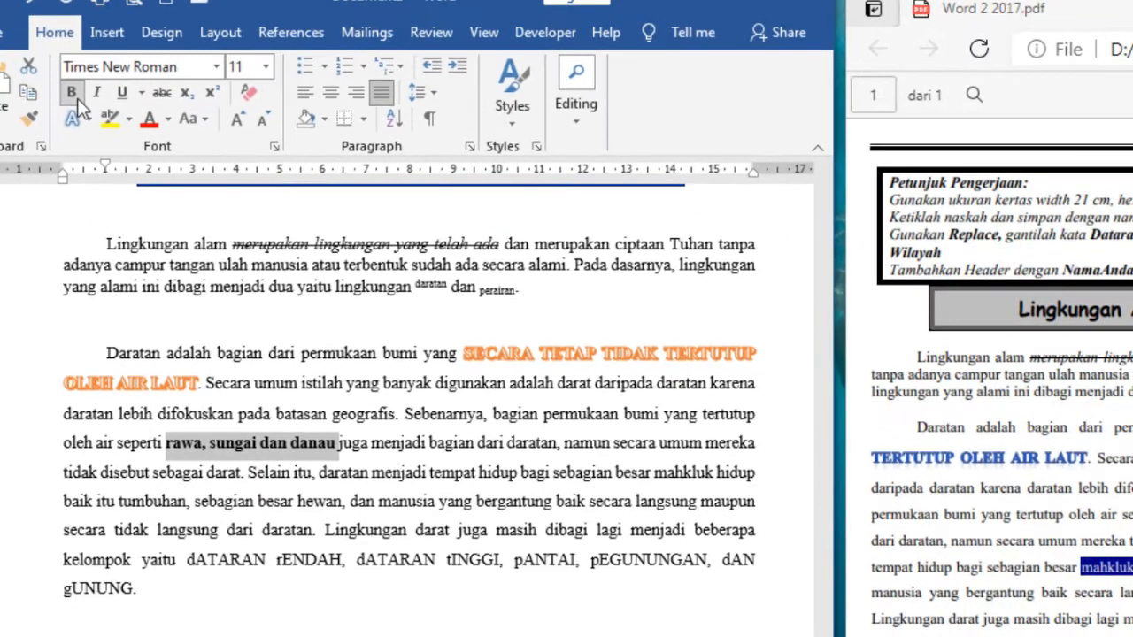
left_click(143, 95)
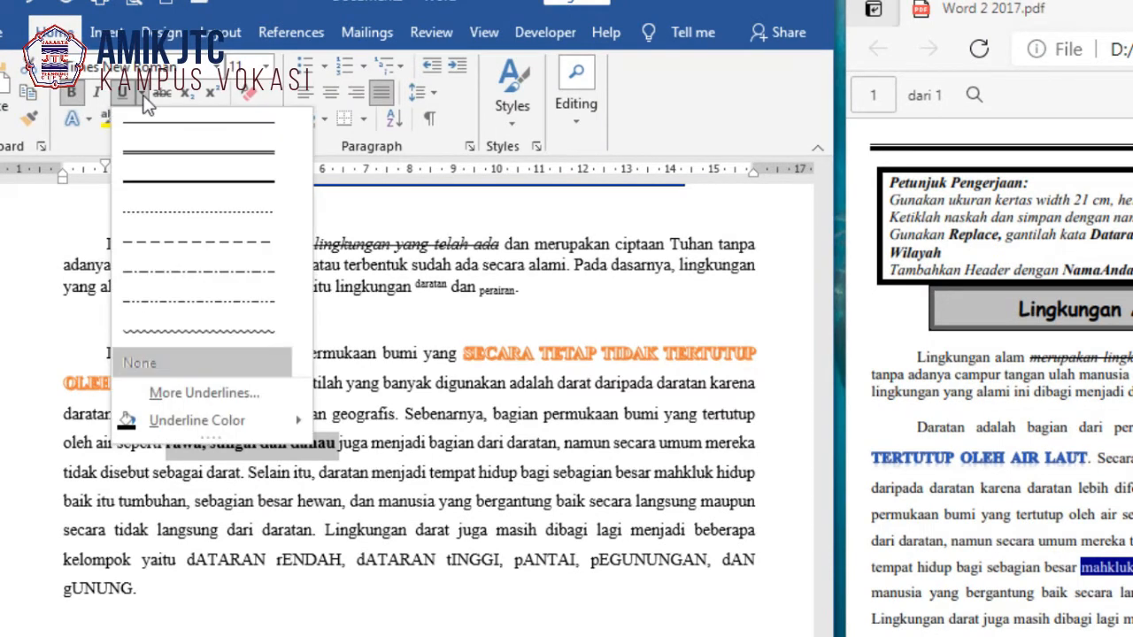
left_click(190, 159)
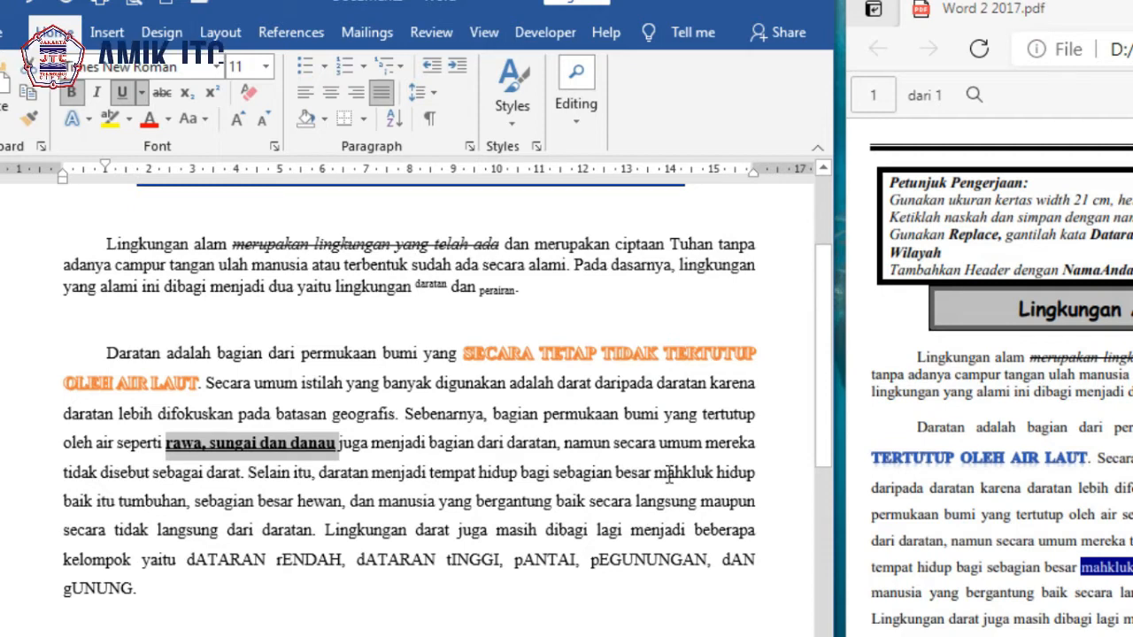
Highlight the words "mahkluk hidup" in the second body paragraph in yellow
left_click_drag(655, 473, 736, 478)
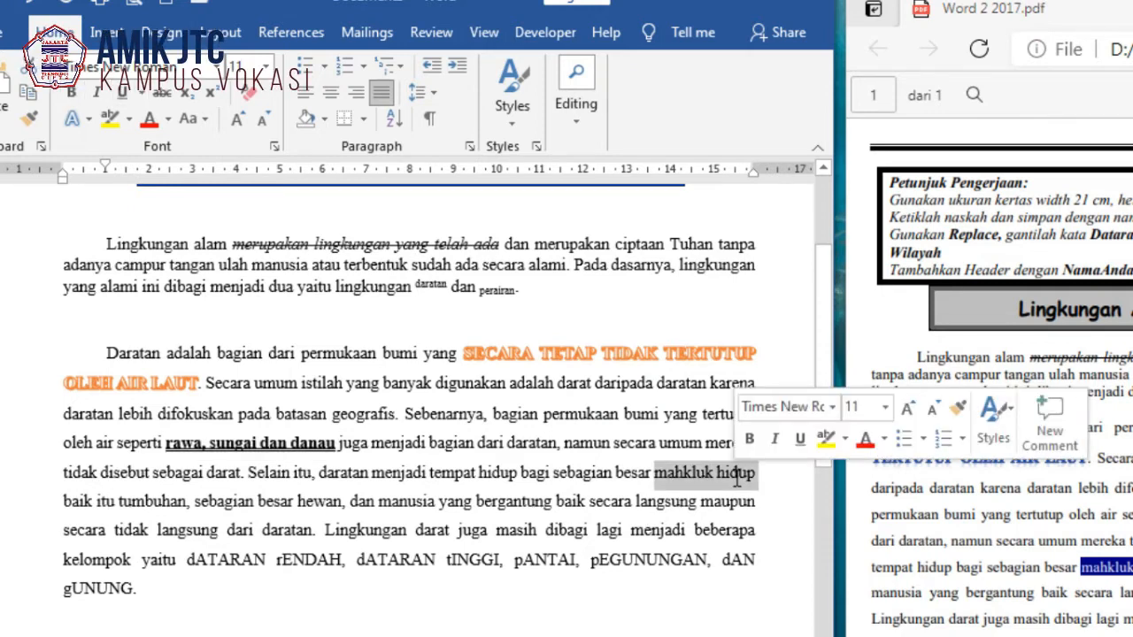
left_click(128, 121)
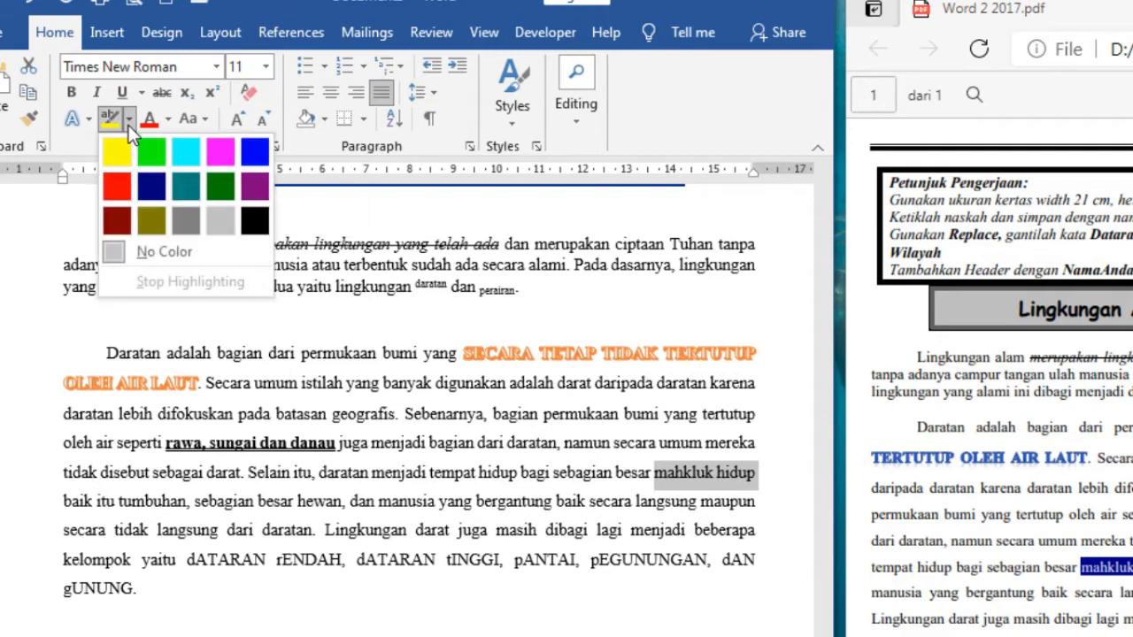
left_click(125, 152)
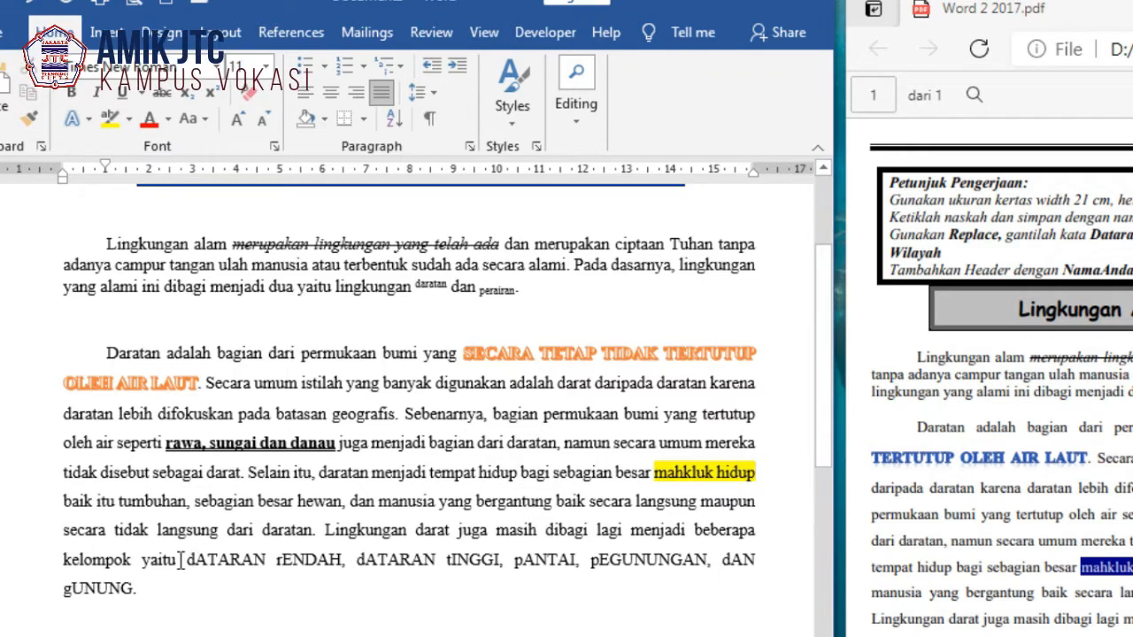
Try lowercase and Capitalize Each Word on the list of land types that ends the second body paragraph
left_click_drag(197, 587, 186, 562)
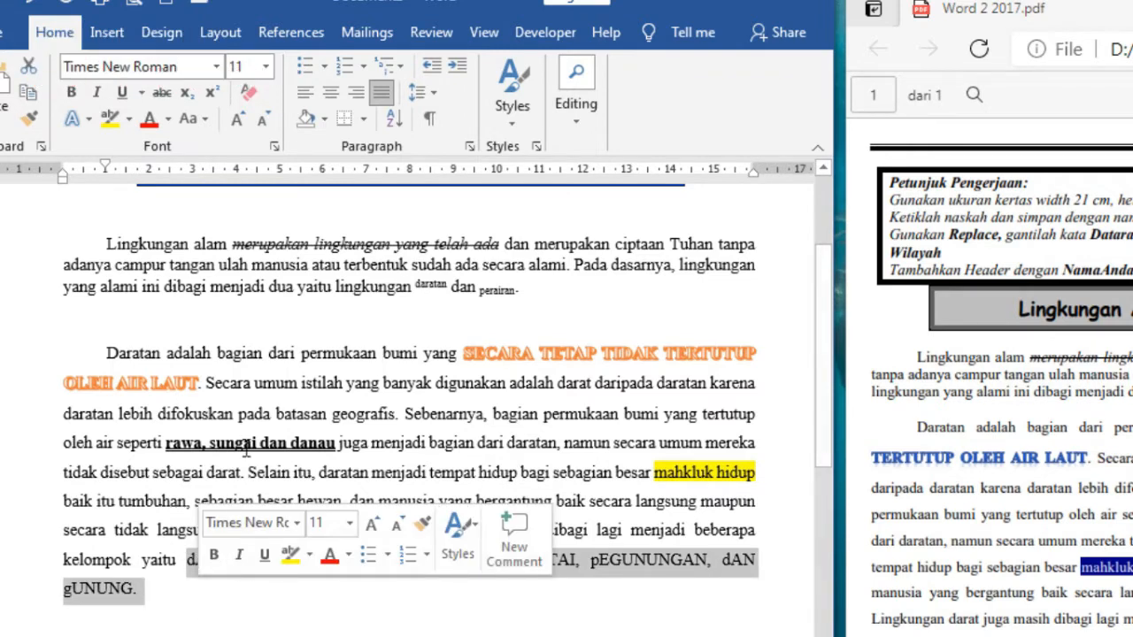
left_click(202, 127)
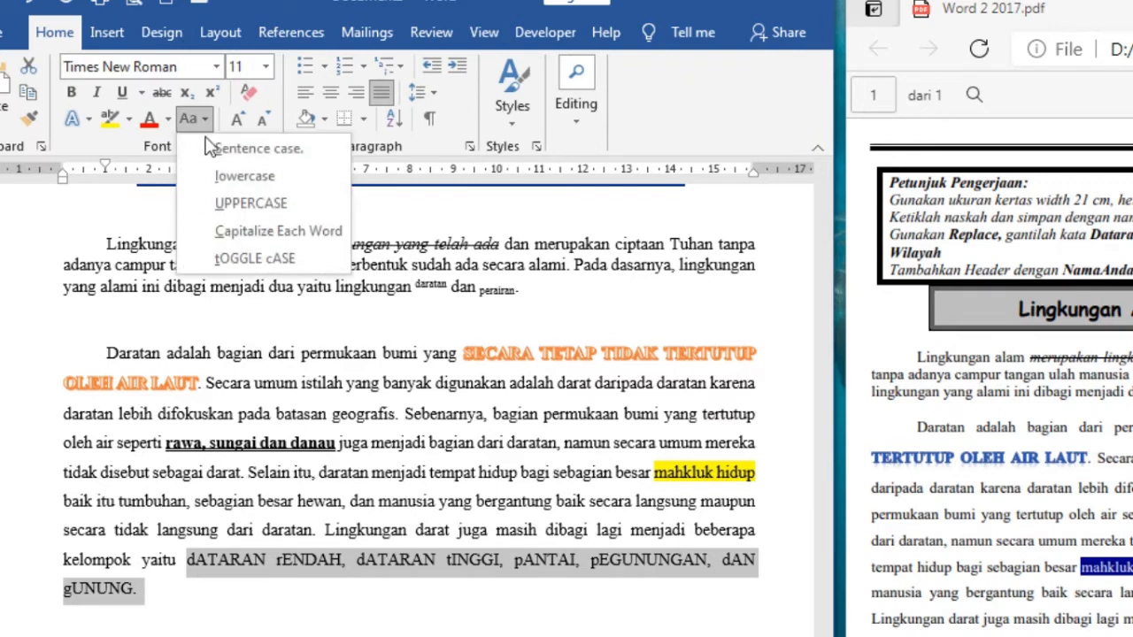
left_click(227, 178)
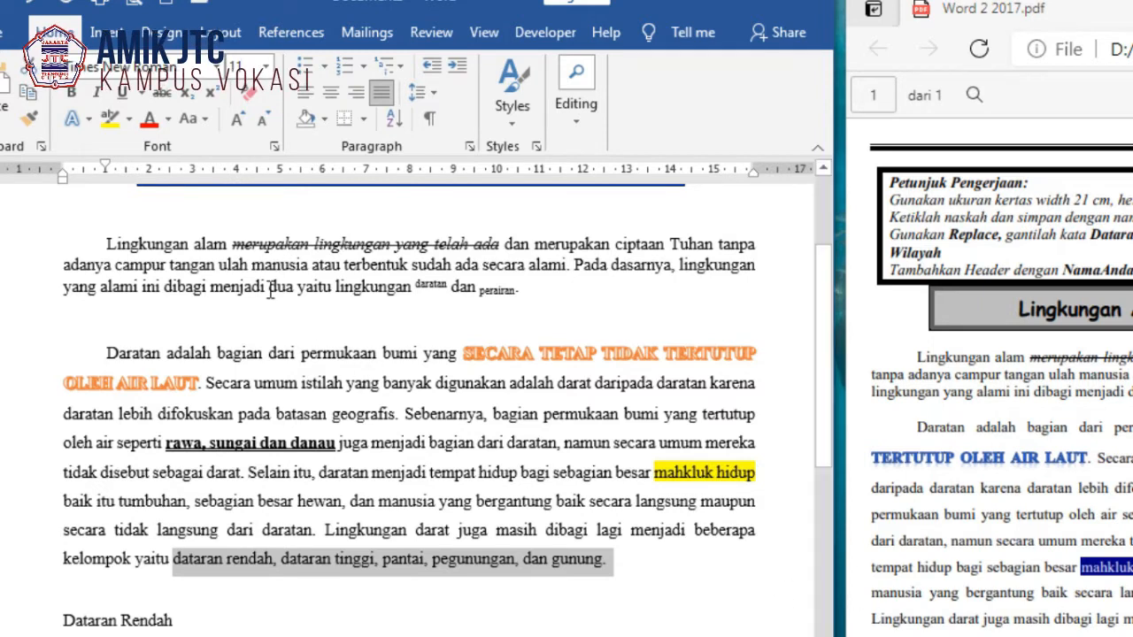
left_click(203, 129)
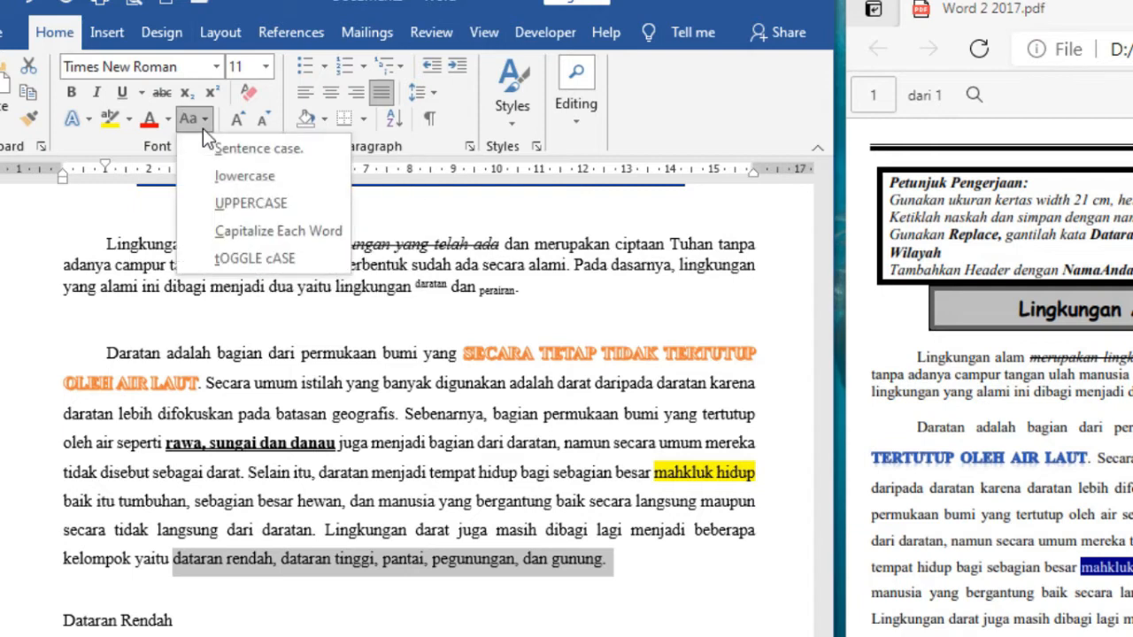
left_click(265, 233)
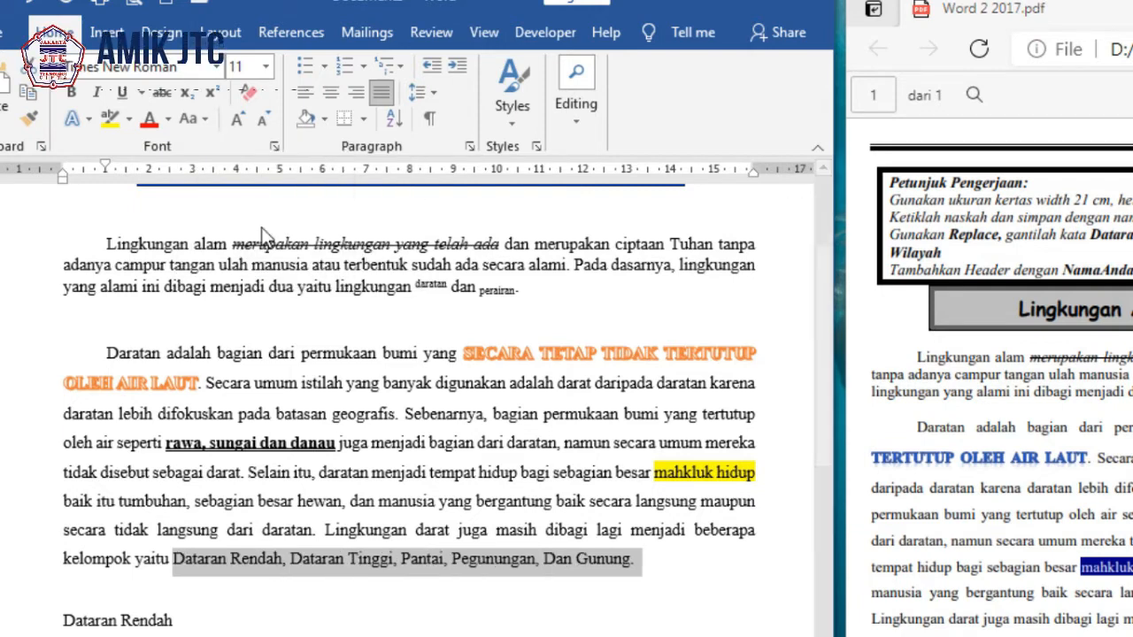
Change the list of land types ending the second body paragraph to toggle case and make it italic
left_click(202, 132)
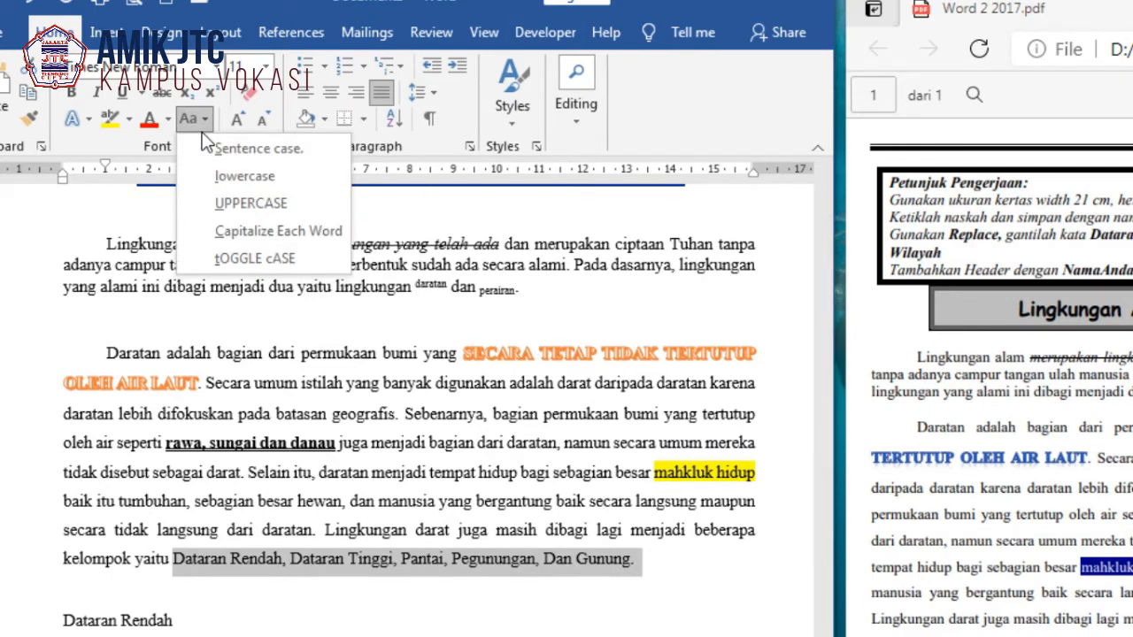
left_click(254, 254)
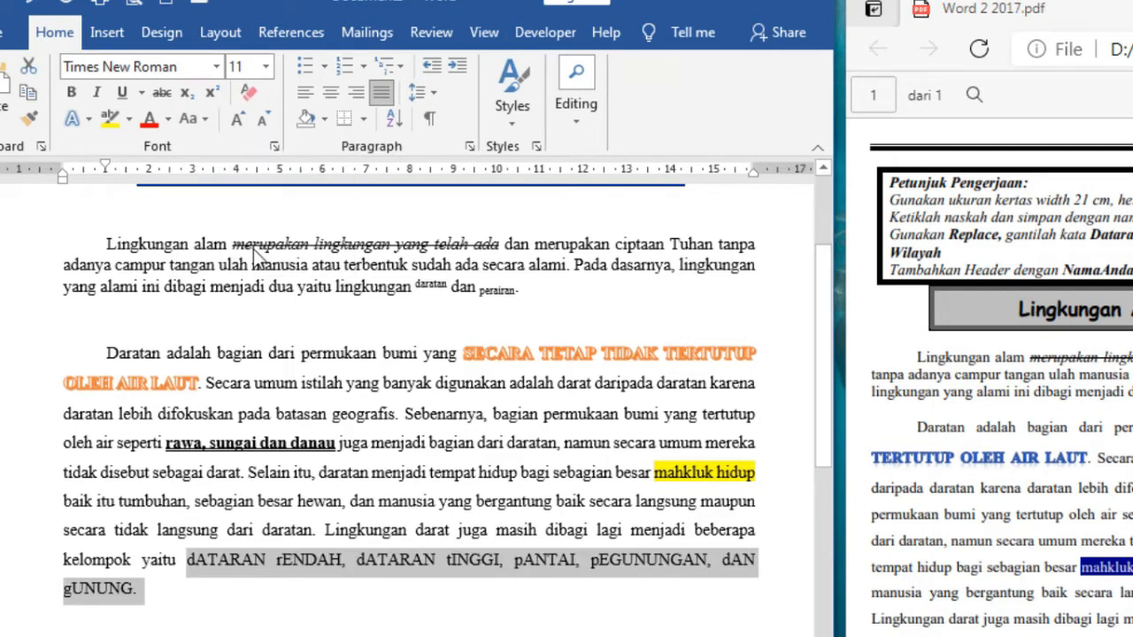
left_click(95, 97)
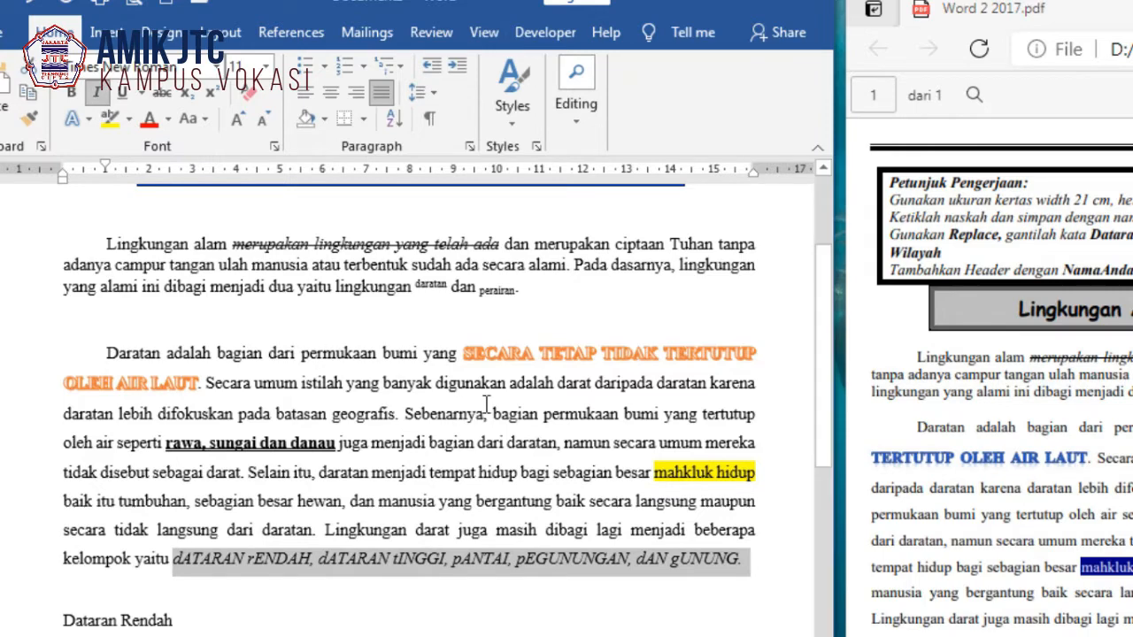
Center the "Dataran Rendah" heading and the paragraph below it, and remove the space after both
scroll(516, 396, "down", 3)
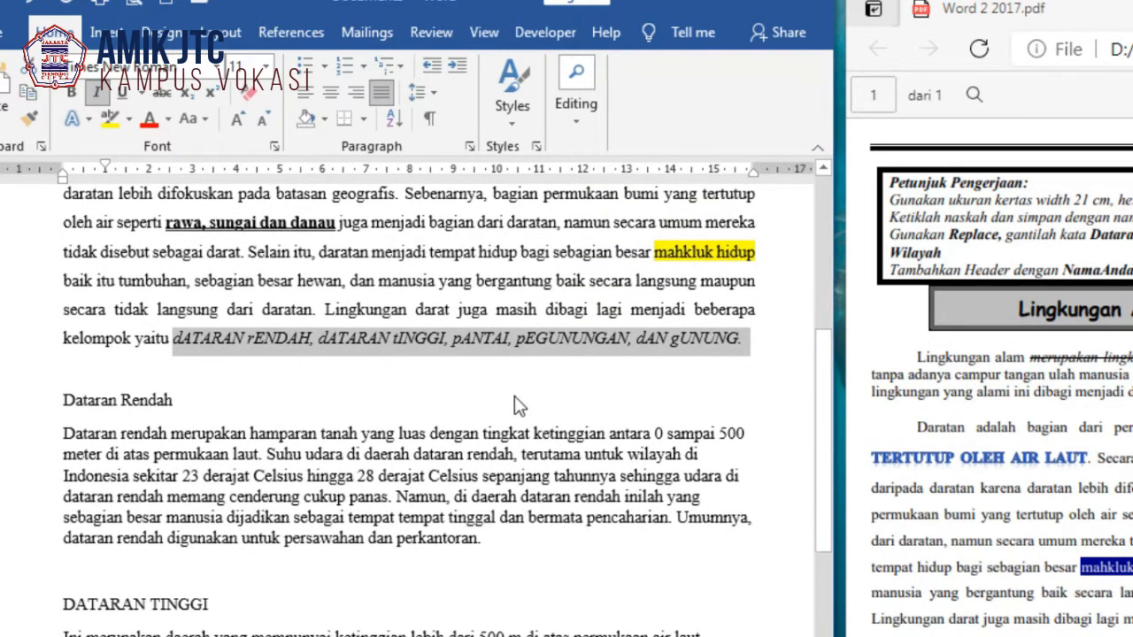
left_click(982, 398)
scroll(982, 398, "down", 4)
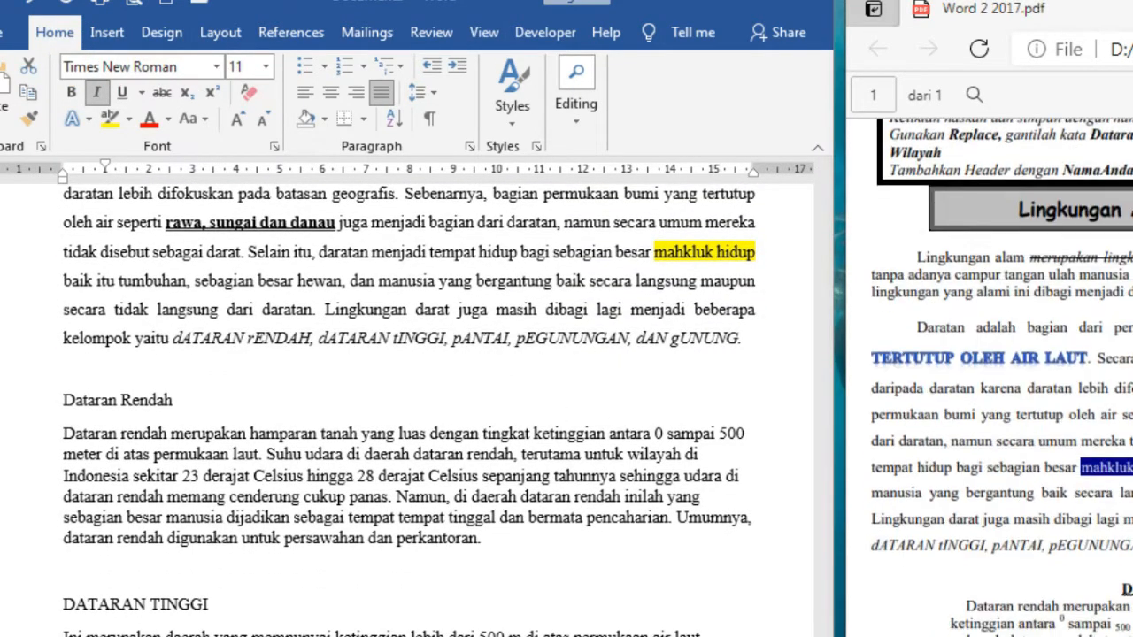
left_click(74, 403)
left_click(65, 401)
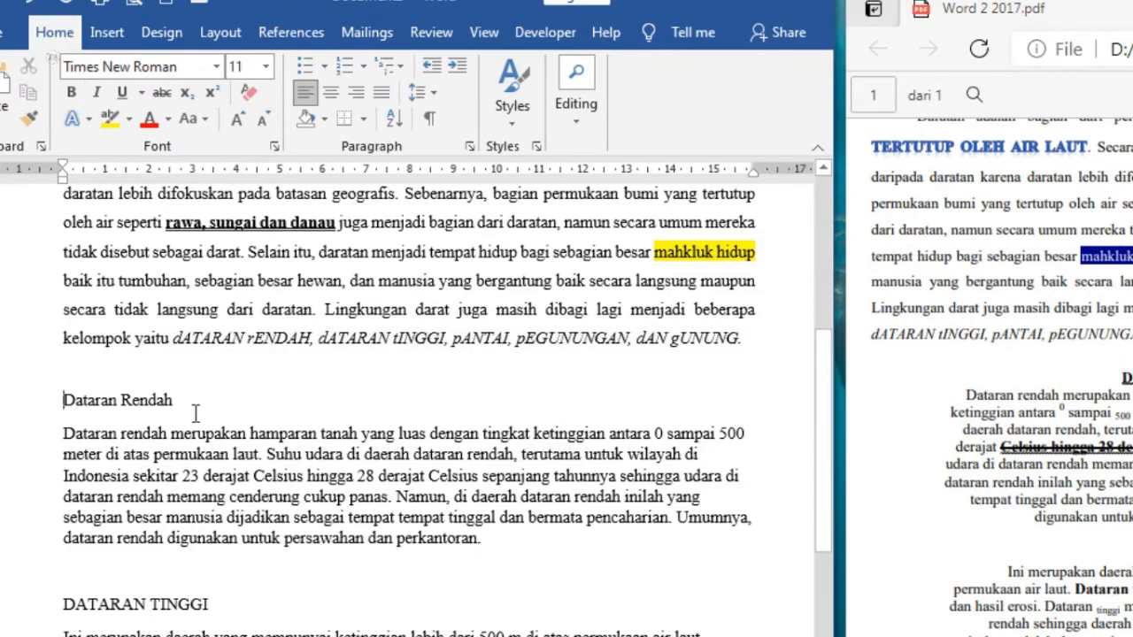
mouse_move(65, 400)
left_mouse_down()
mouse_move(516, 516)
mouse_move(531, 540)
left_mouse_up()
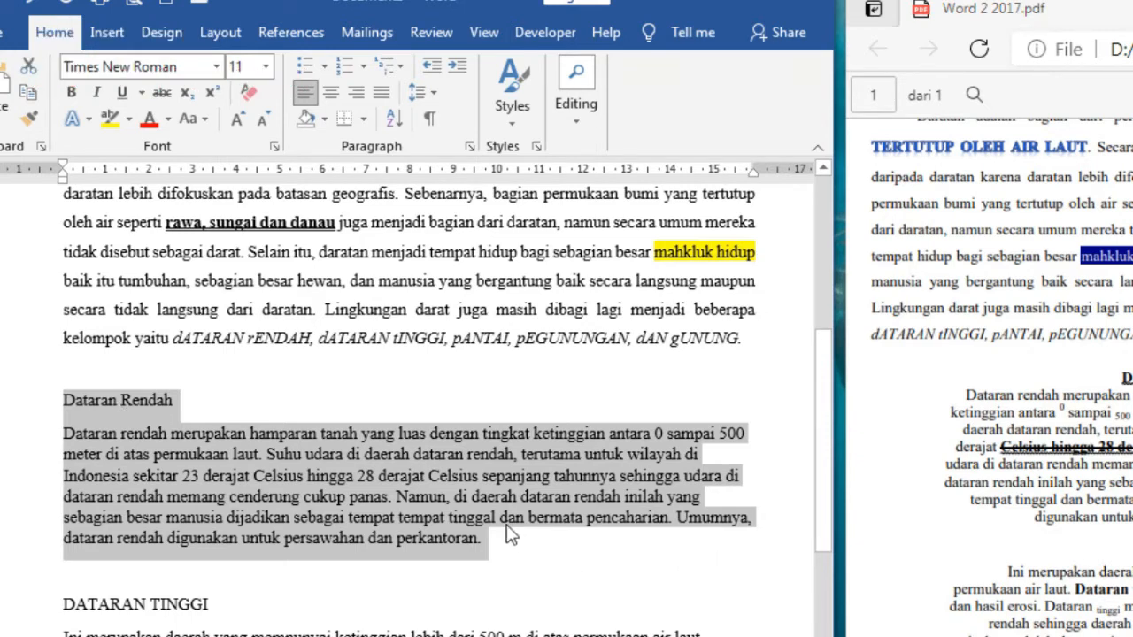
left_click(330, 94)
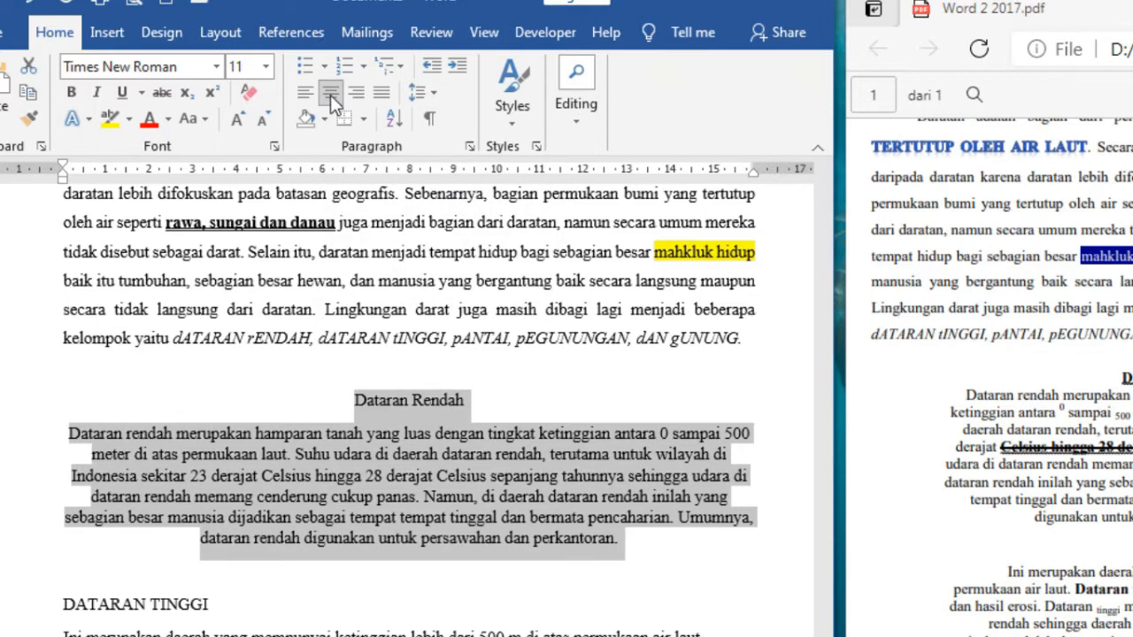
left_click(421, 101)
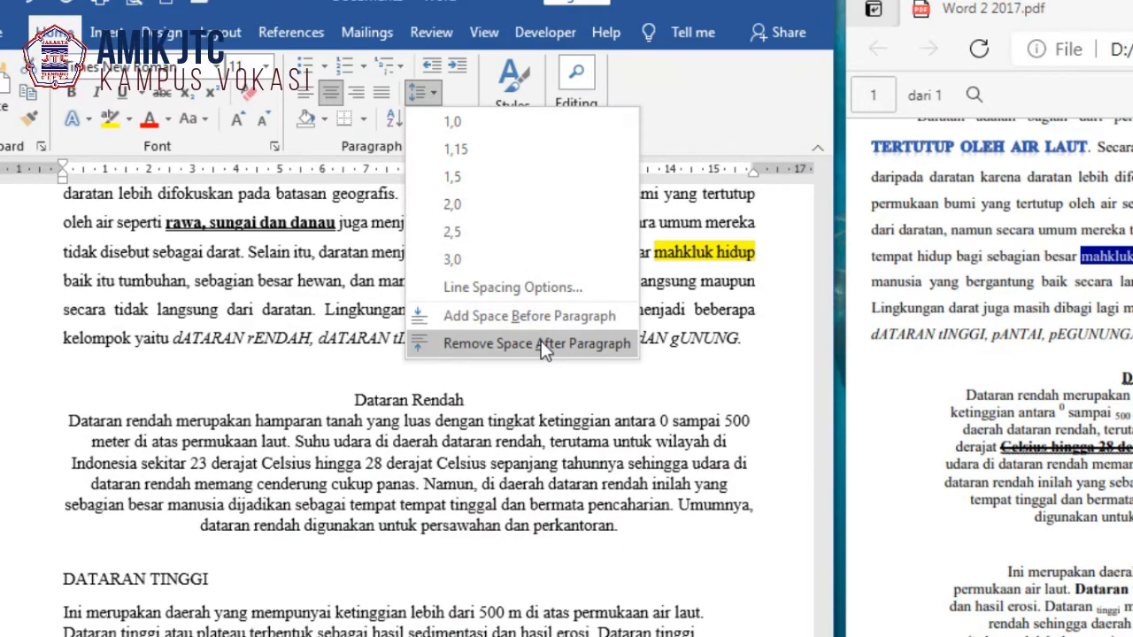
left_click(541, 342)
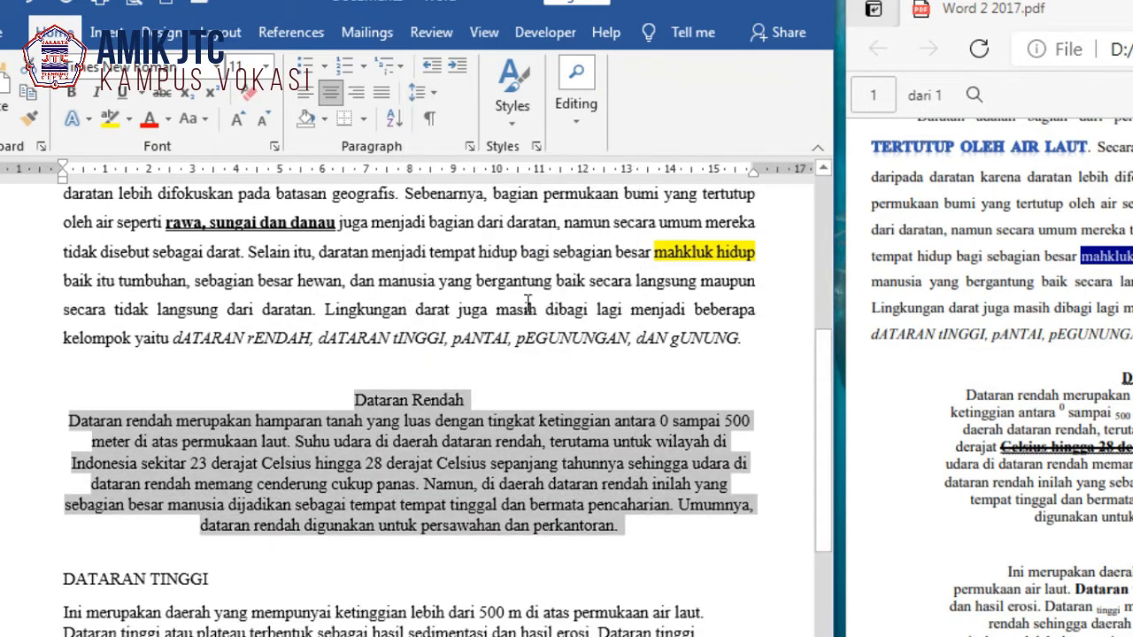
Set the "Dataran Rendah" heading and its paragraph to 1.0 line spacing, with left and right indents of about 2 cm each
left_click(425, 99)
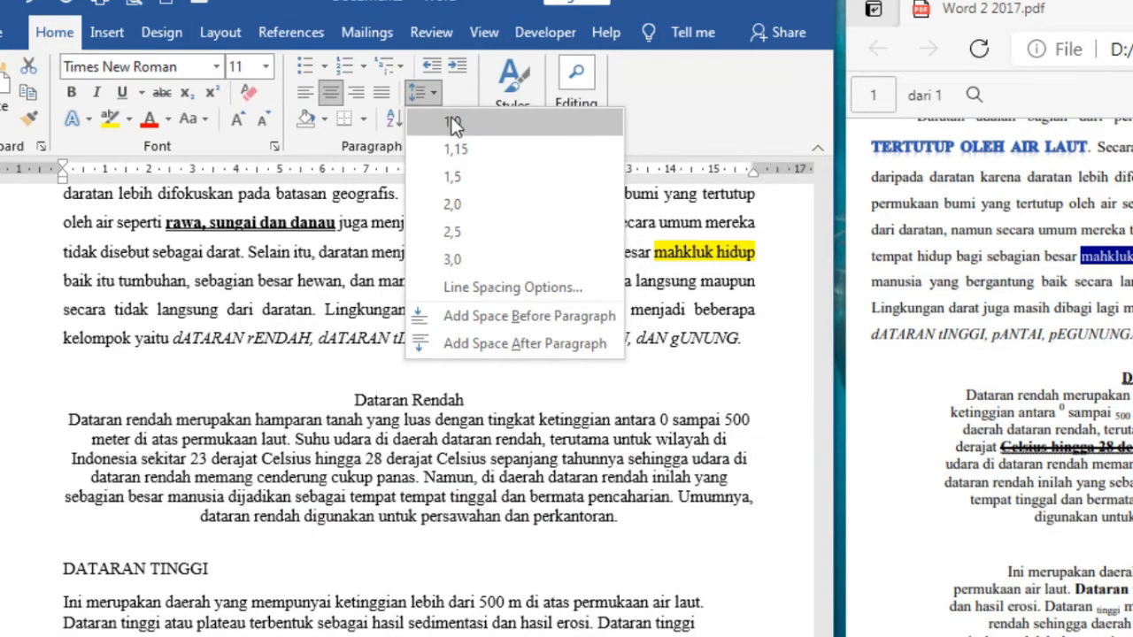
left_click(452, 125)
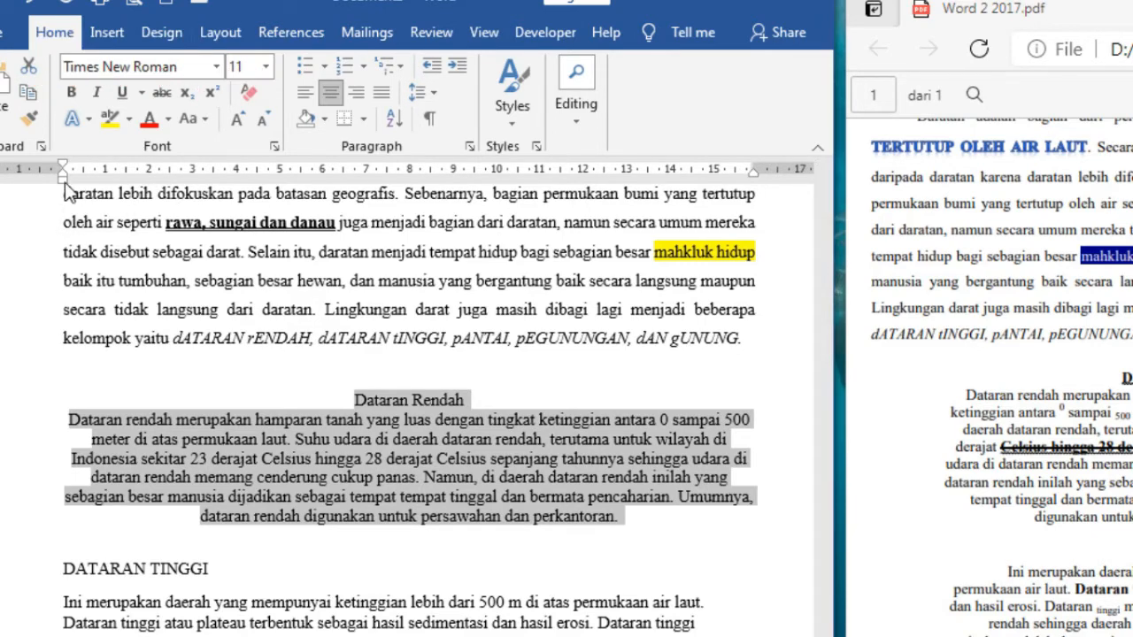
left_click_drag(63, 173, 150, 189)
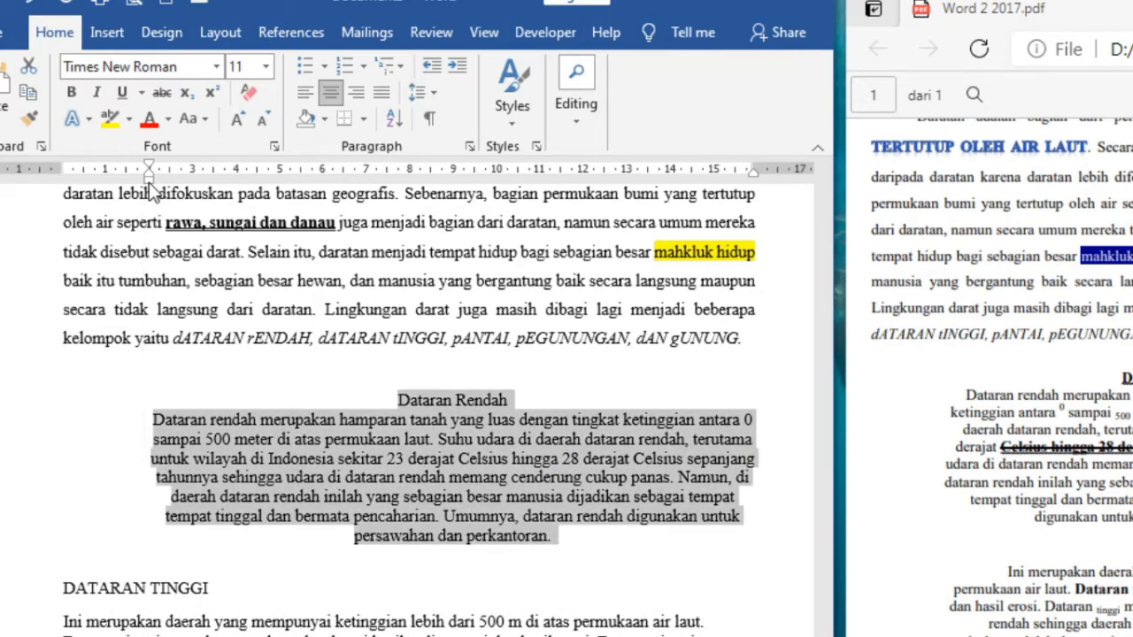
left_click_drag(757, 175, 673, 176)
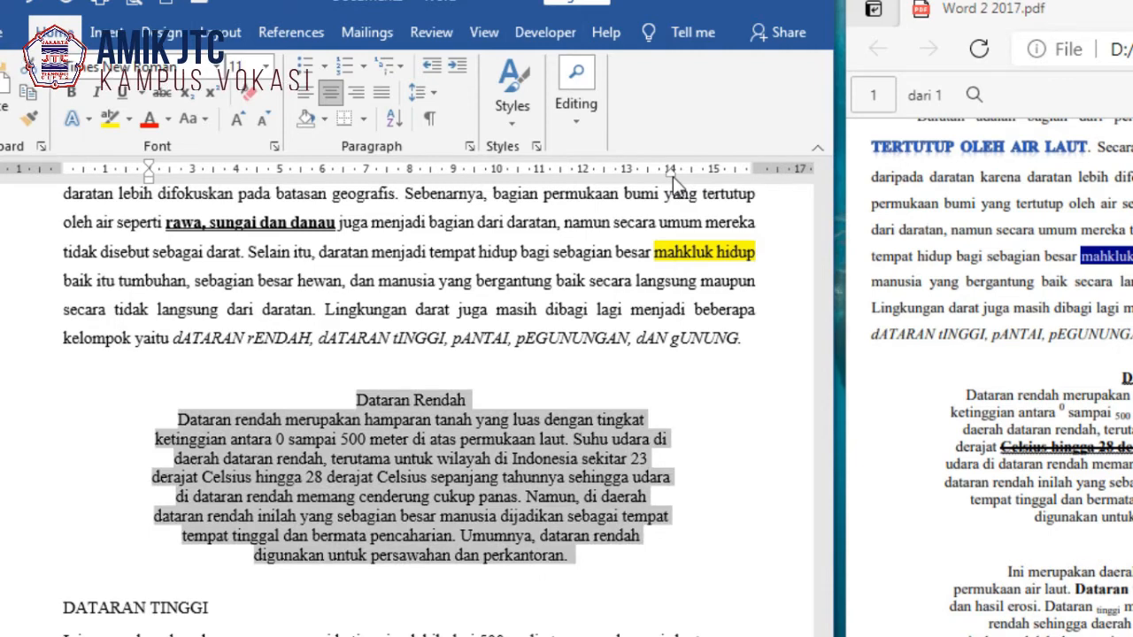
left_click(460, 433)
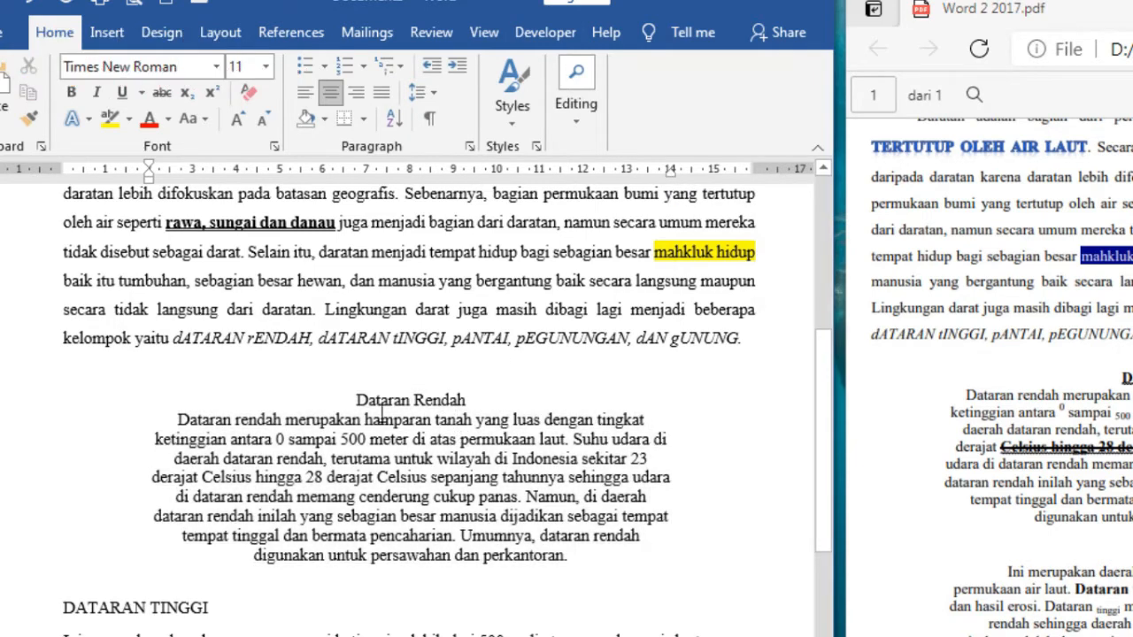
Make the "Dataran Rendah" heading bold with a wavy underline
triple_click(451, 400)
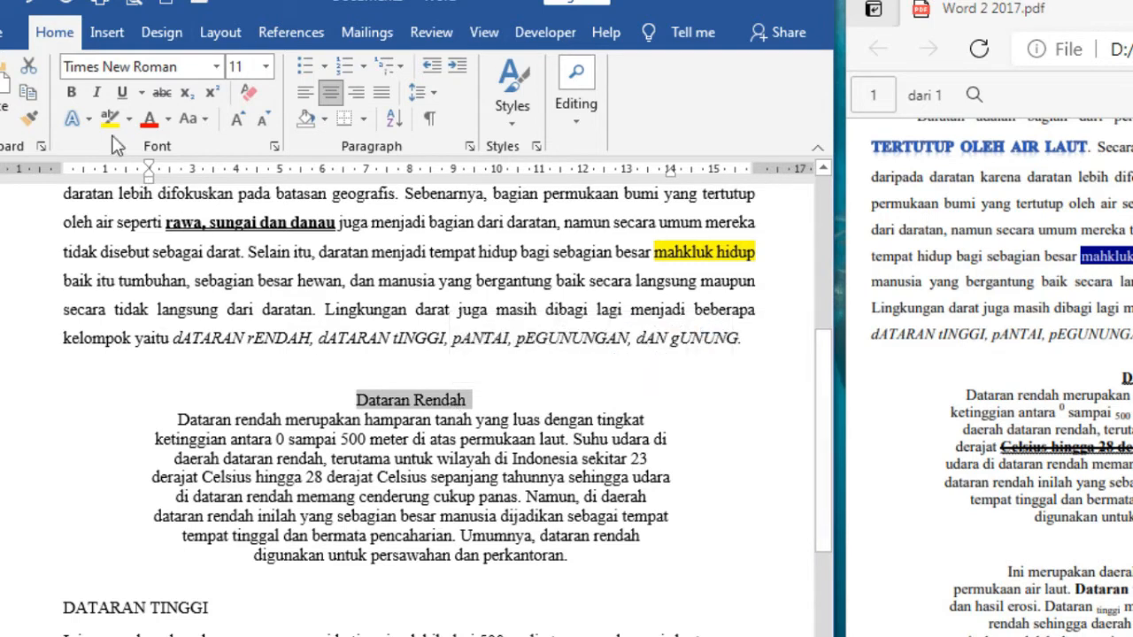
left_click(70, 98)
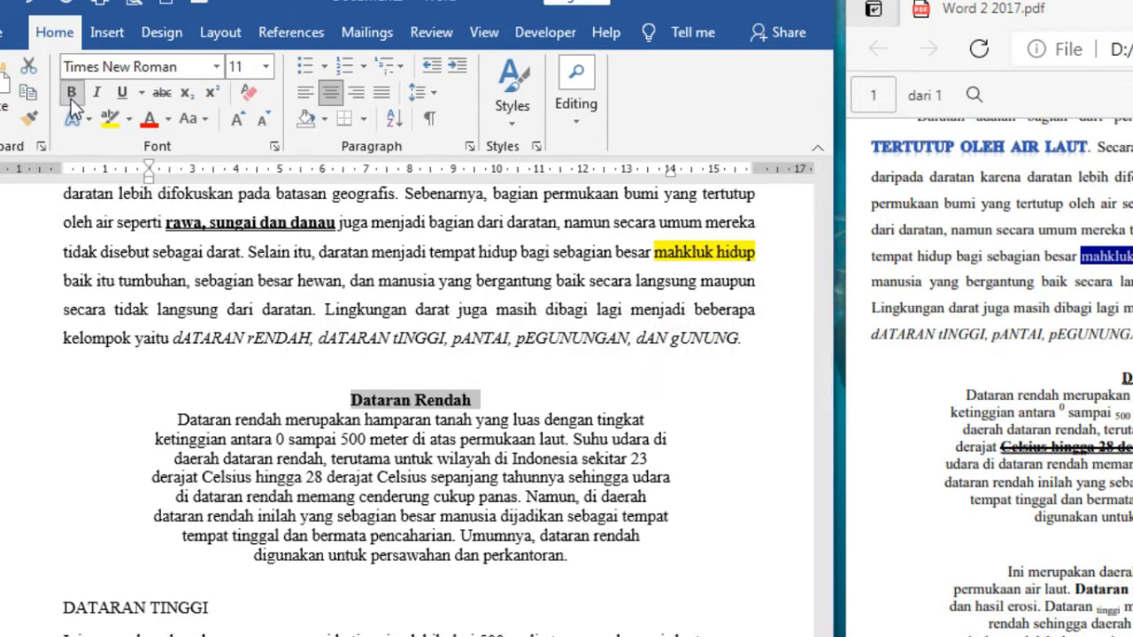
left_click(148, 98)
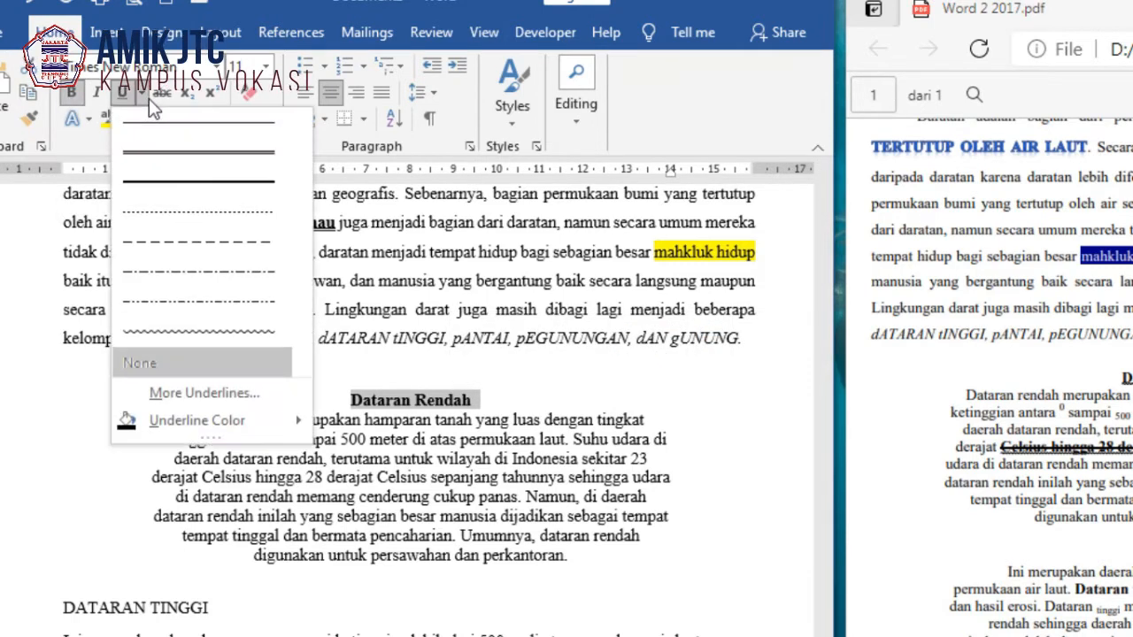
left_click(219, 334)
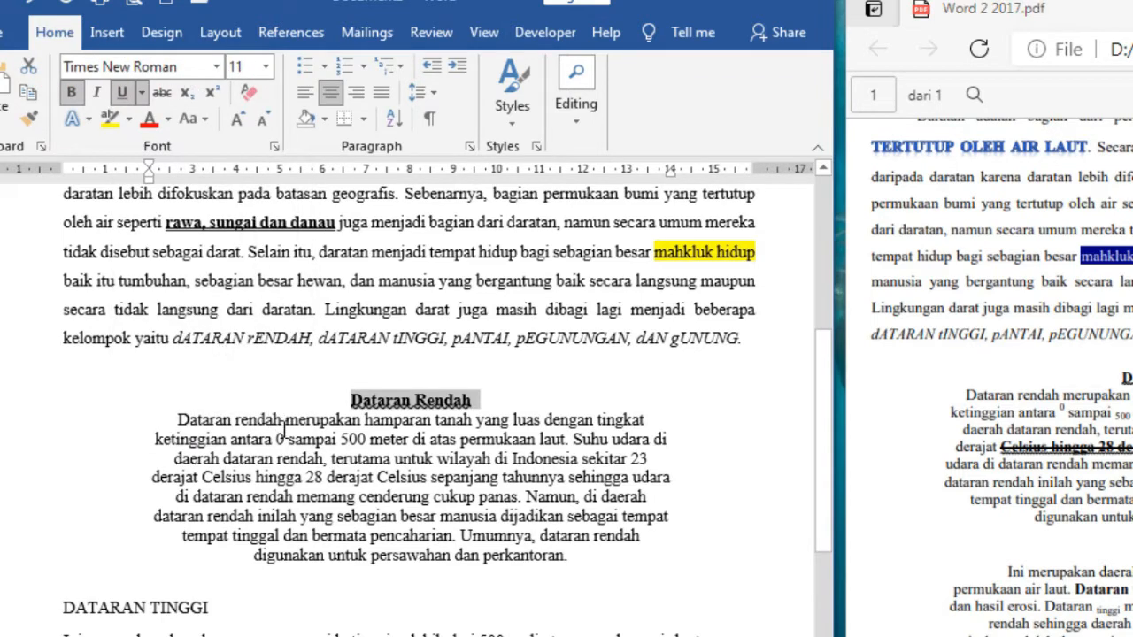
In the "Dataran Rendah" paragraph, make the height value 0 superscript and 500 subscript
left_click_drag(285, 441, 275, 440)
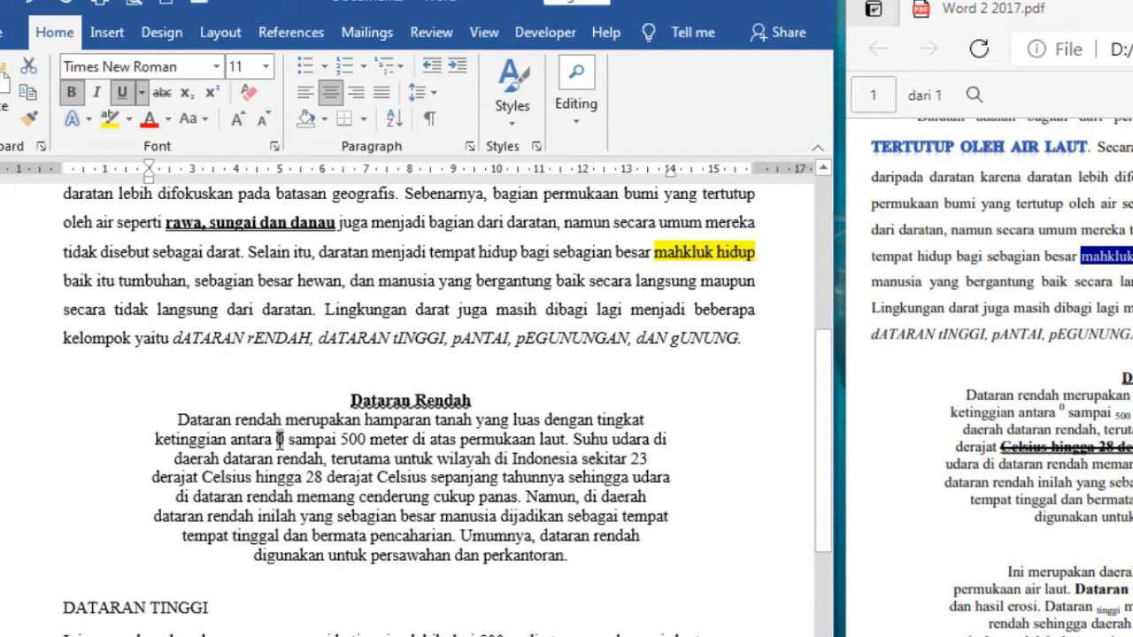
left_click(212, 99)
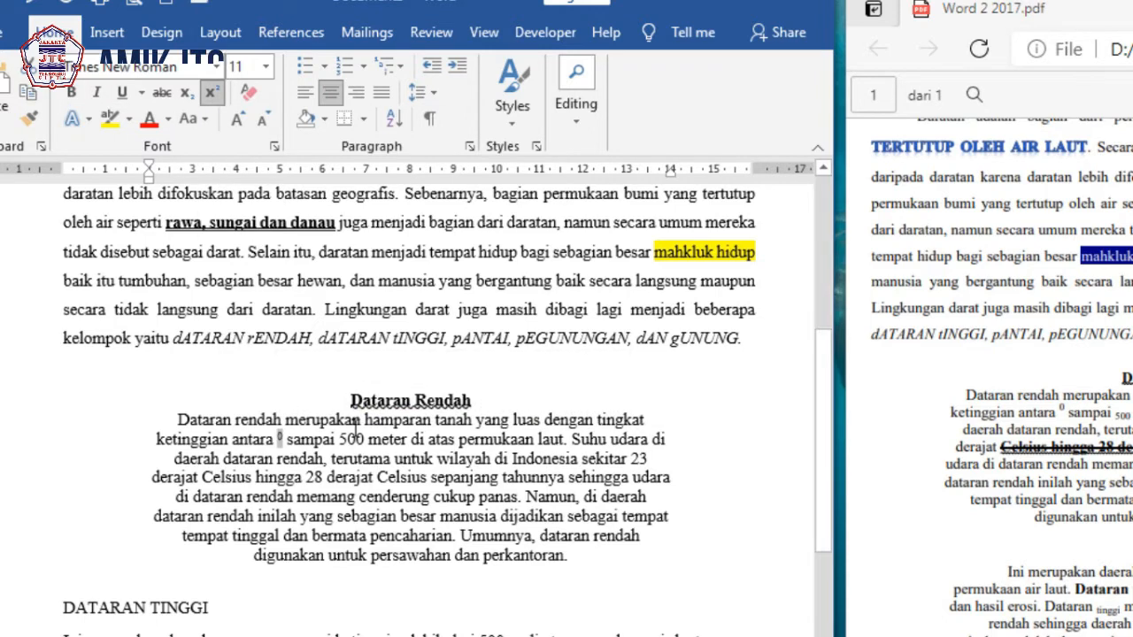
double_click(351, 439)
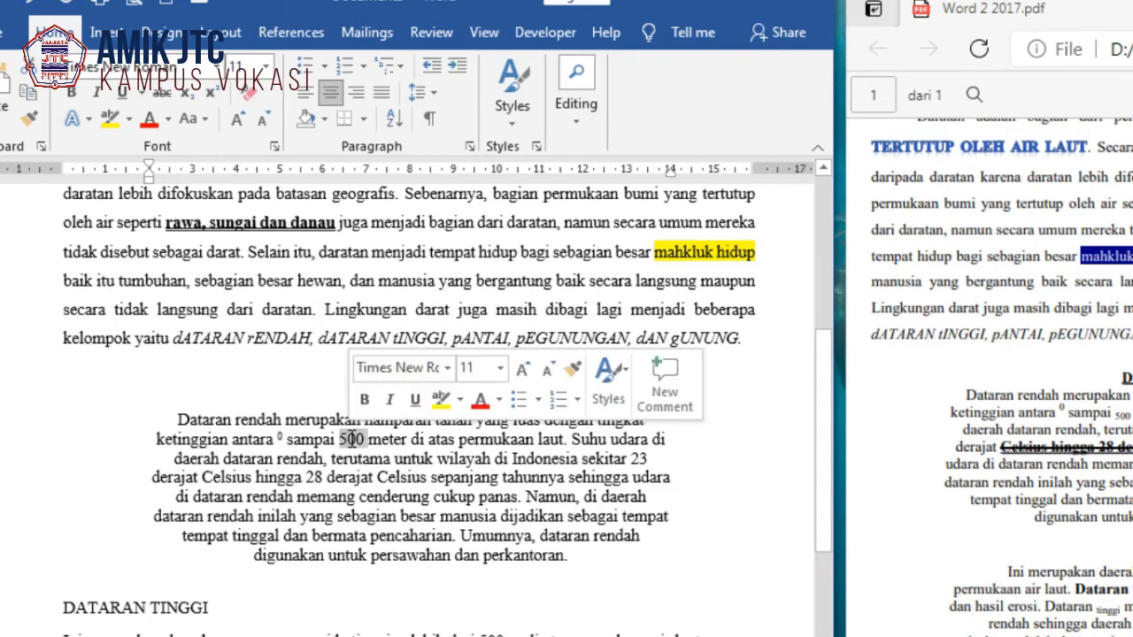
left_click(194, 98)
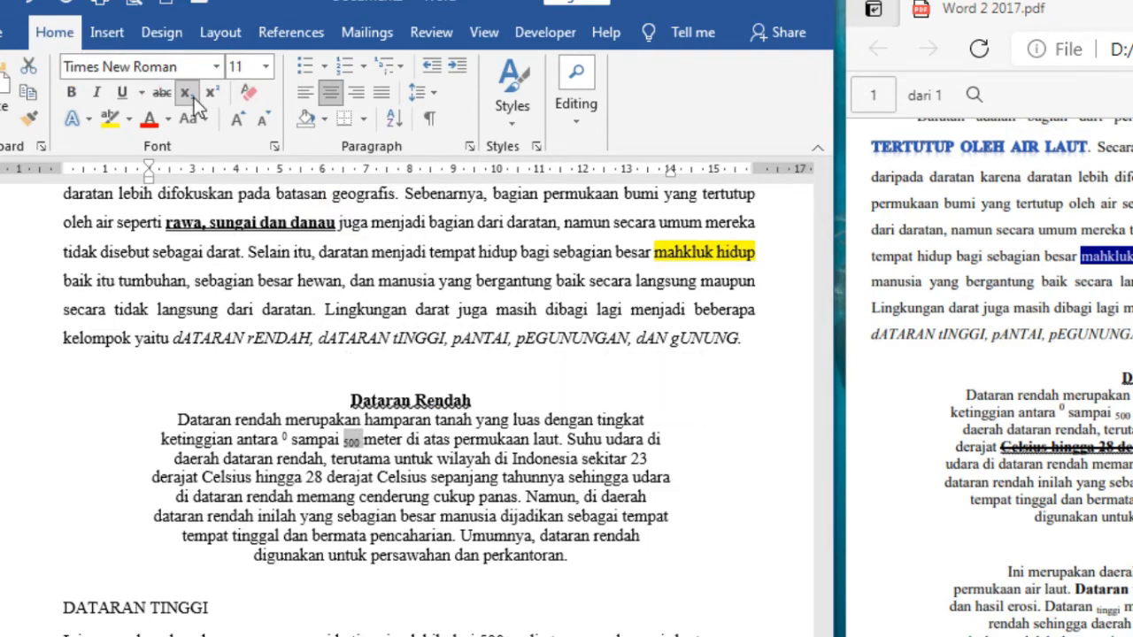
Give the word "Indonesia" in the "Dataran Rendah" paragraph a single-line underline
double_click(547, 458)
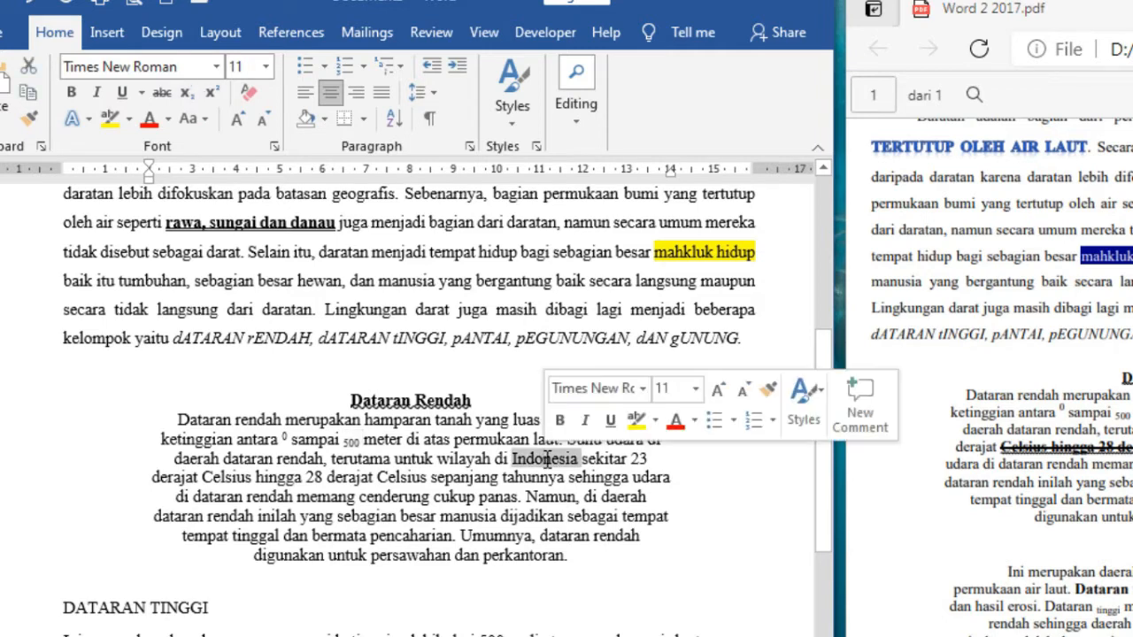
left_click(124, 94)
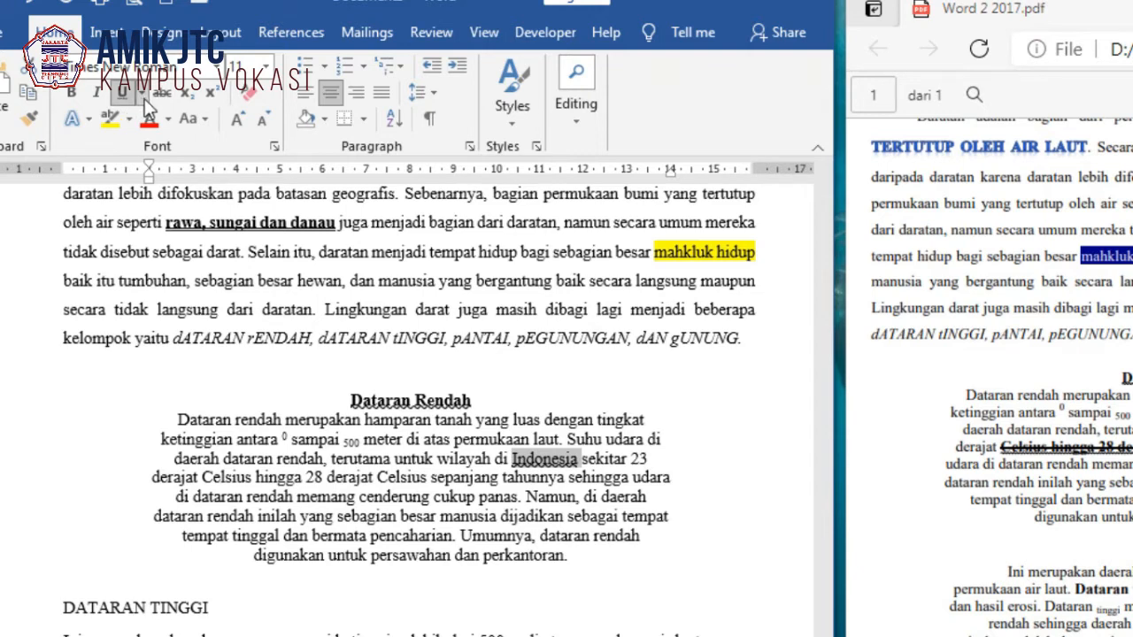
left_click(142, 93)
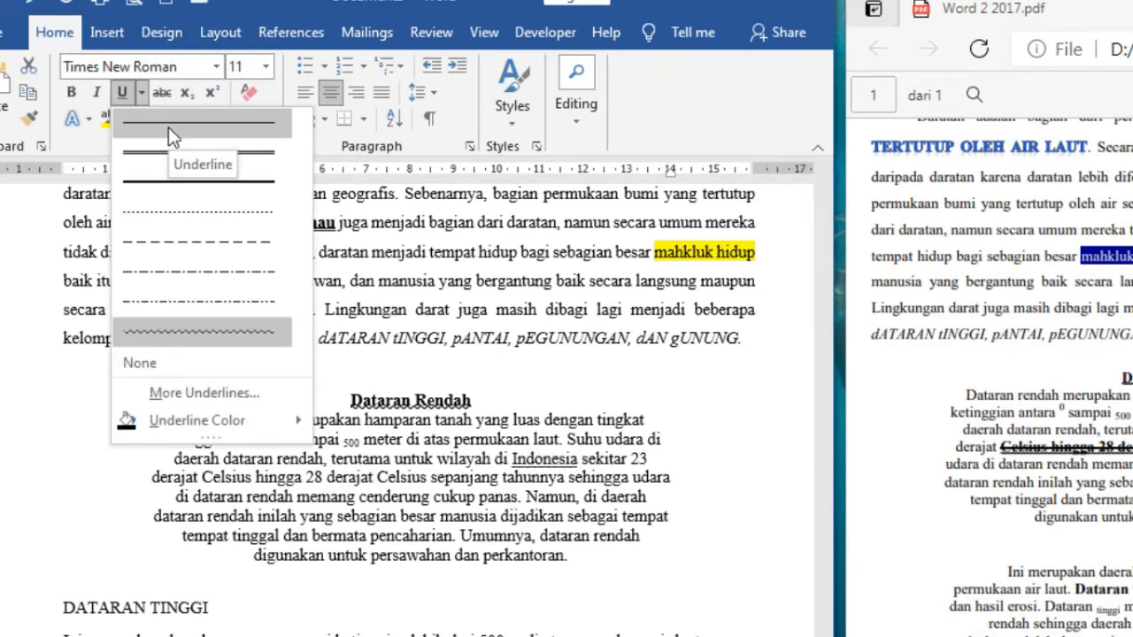
left_click(168, 127)
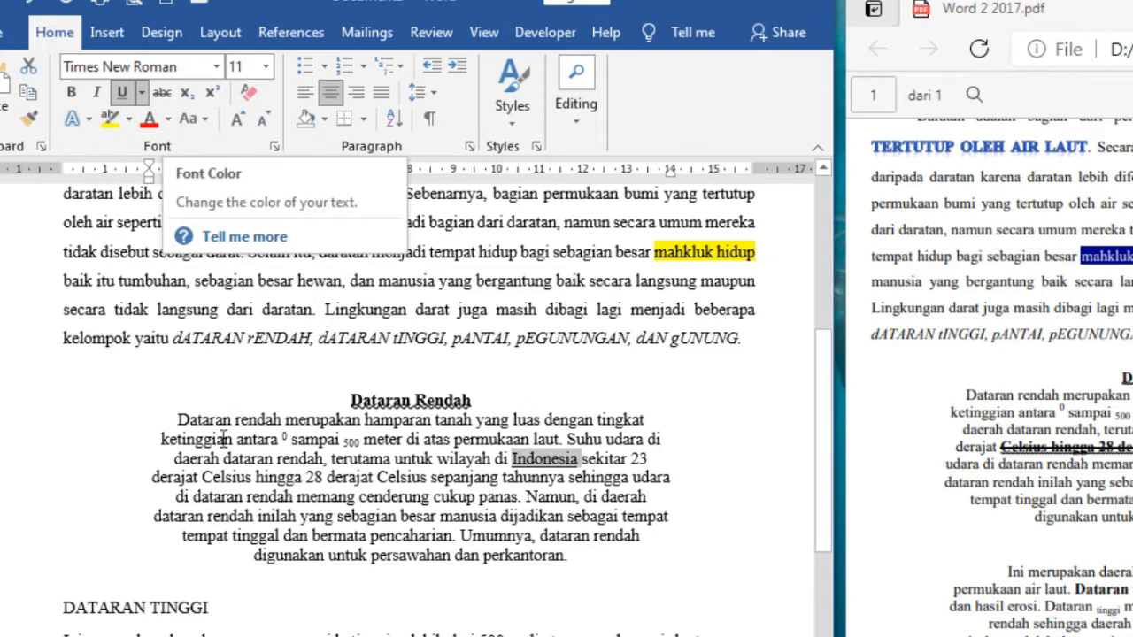
Make "Celsius hingga 28 derajat Celsius" in the "Dataran Rendah" paragraph bold and struck through, with a wavy underline
left_click(216, 474)
left_click_drag(230, 475, 408, 479)
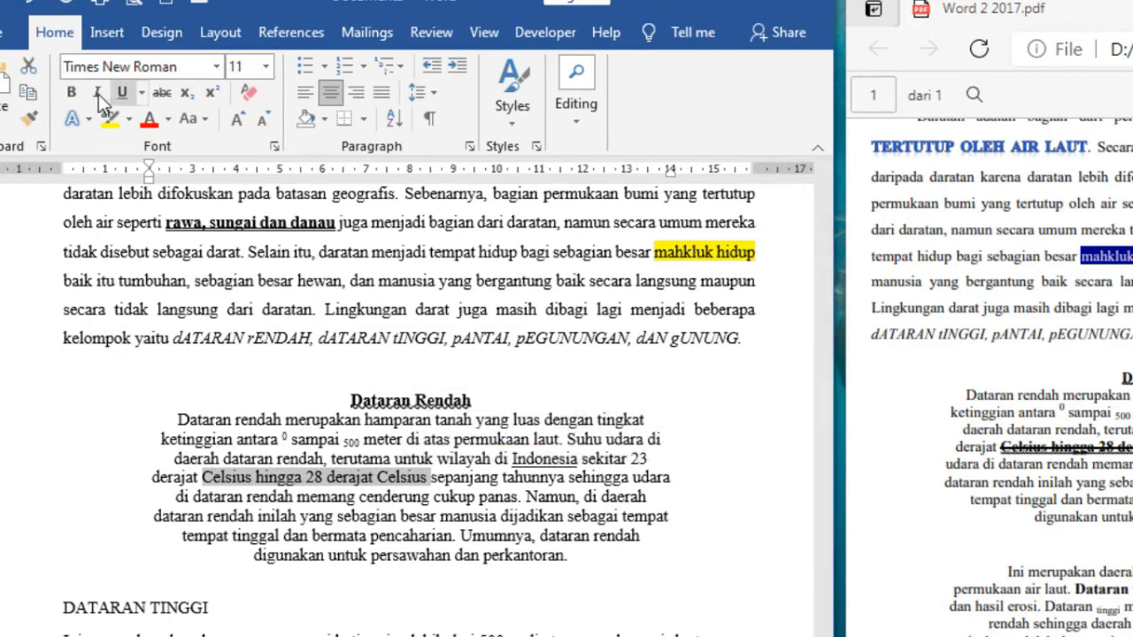
left_click(74, 93)
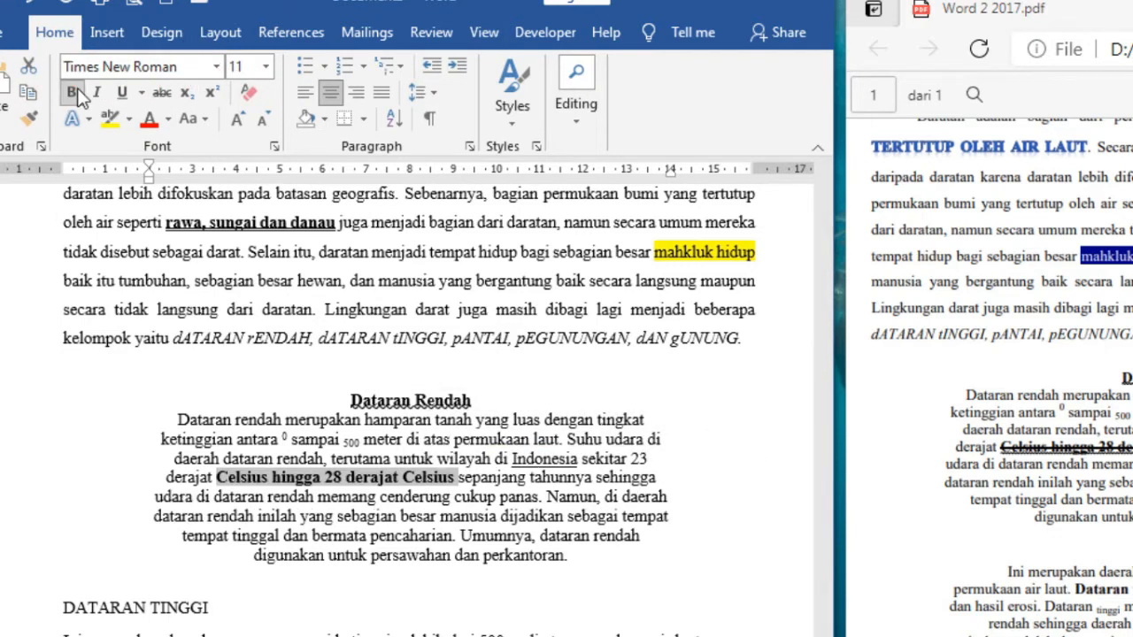
left_click(169, 93)
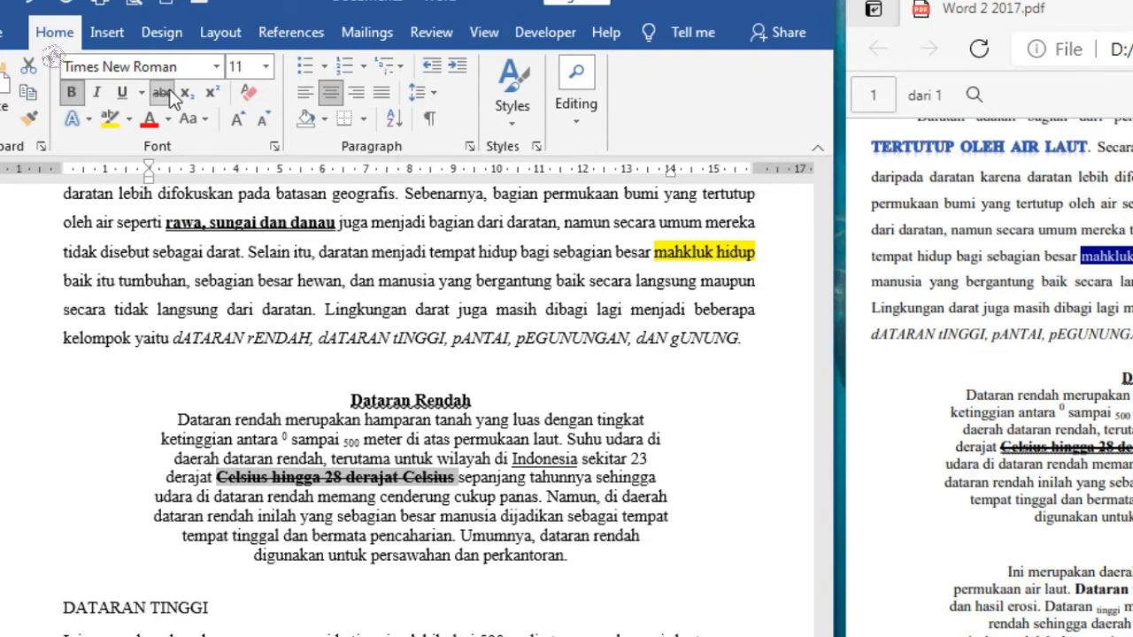
left_click(142, 92)
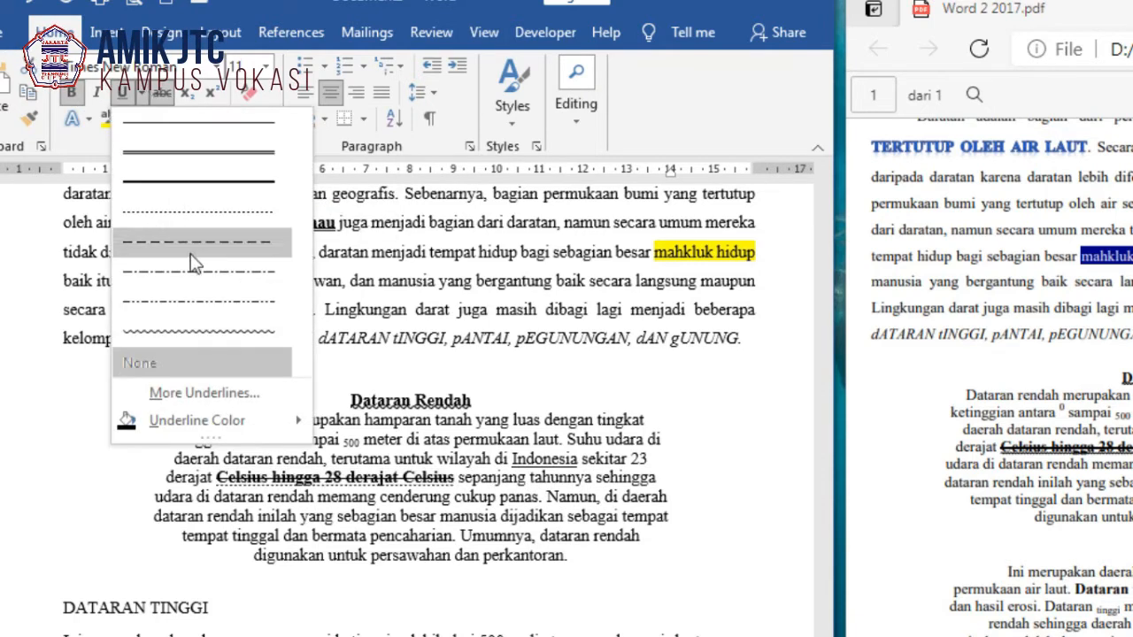
left_click(206, 328)
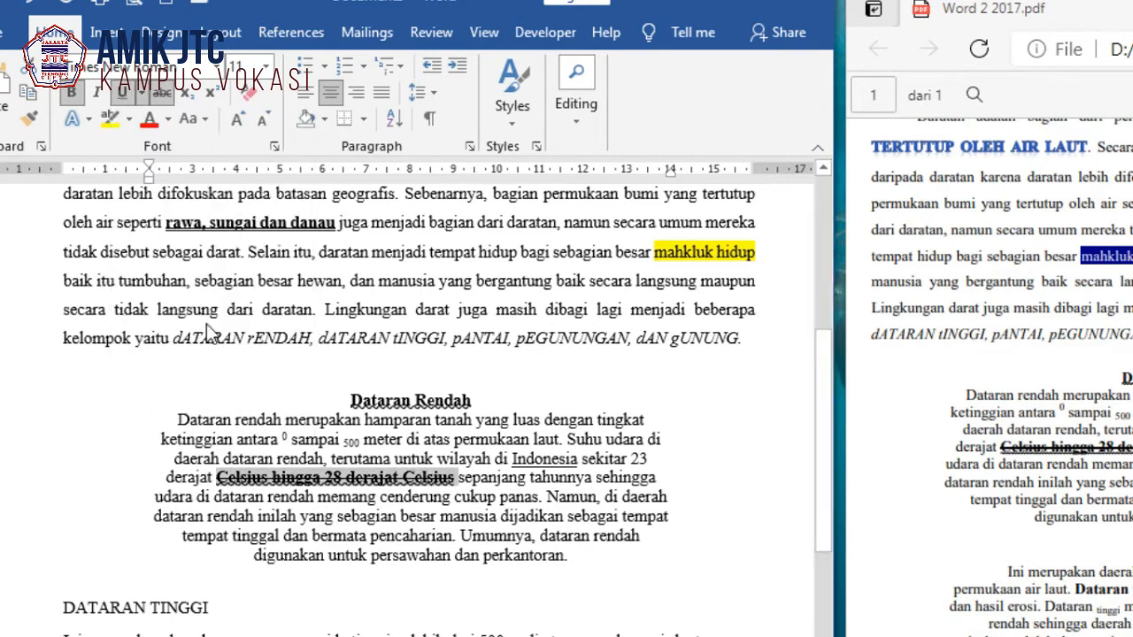
Highlight the words "persawahan" and "perkantoran" at the end of the "Dataran Rendah" paragraph in yellow
double_click(436, 555)
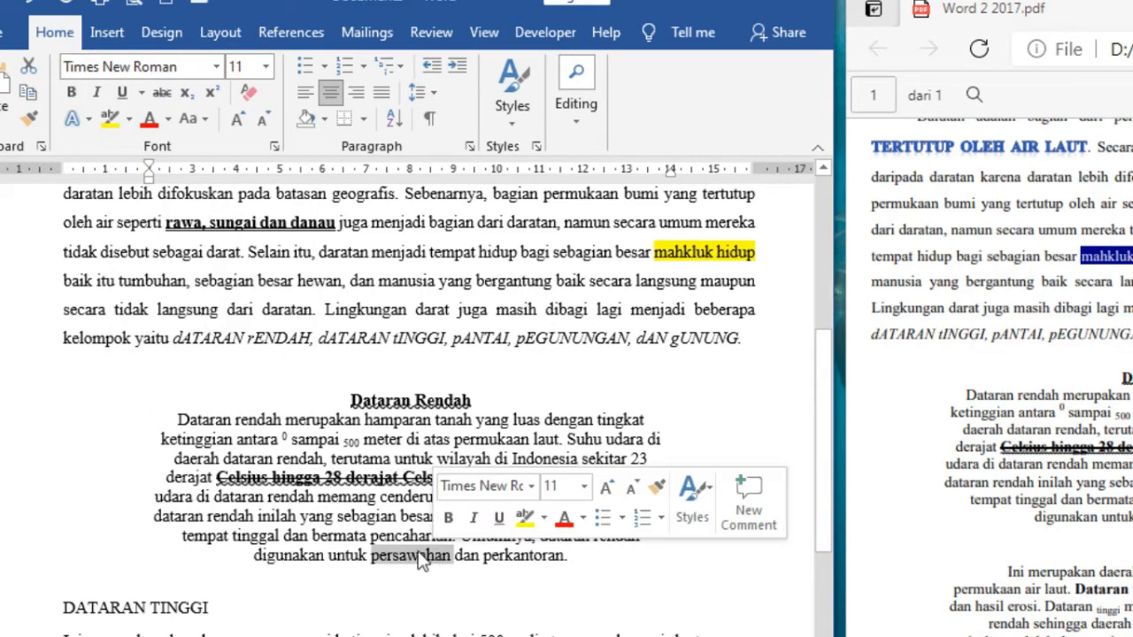
left_click(113, 121)
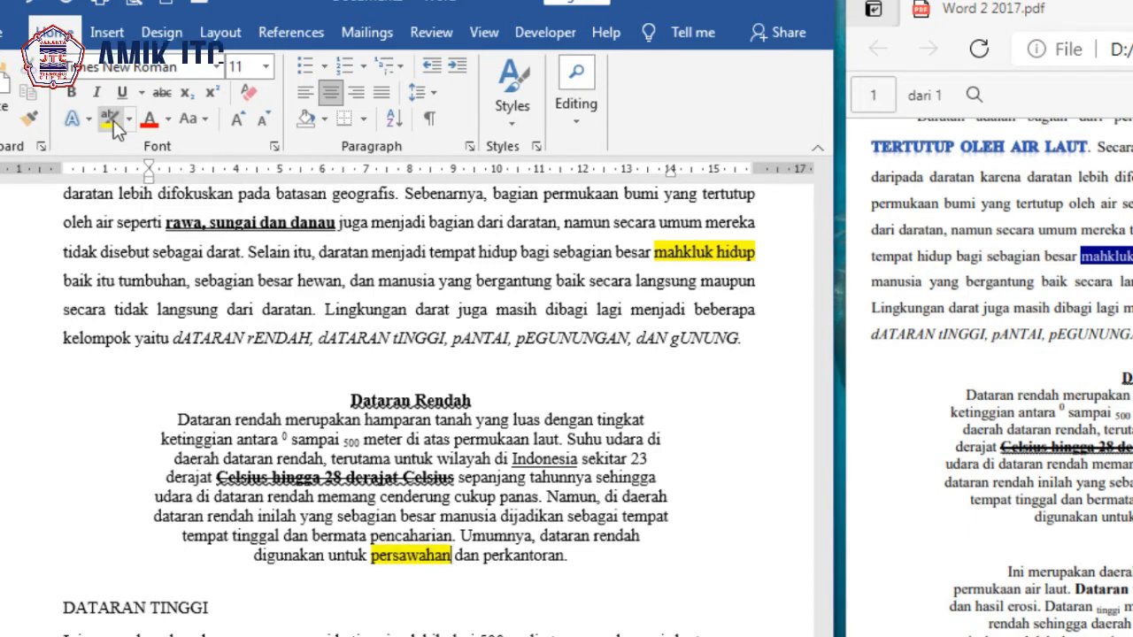
double_click(521, 555)
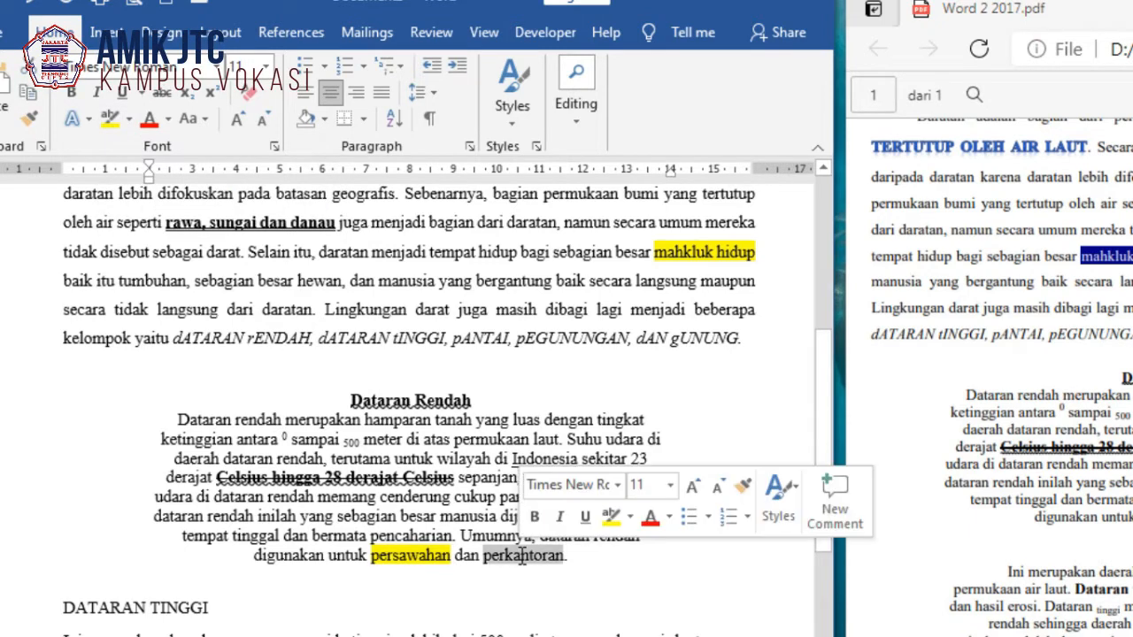
left_click(110, 123)
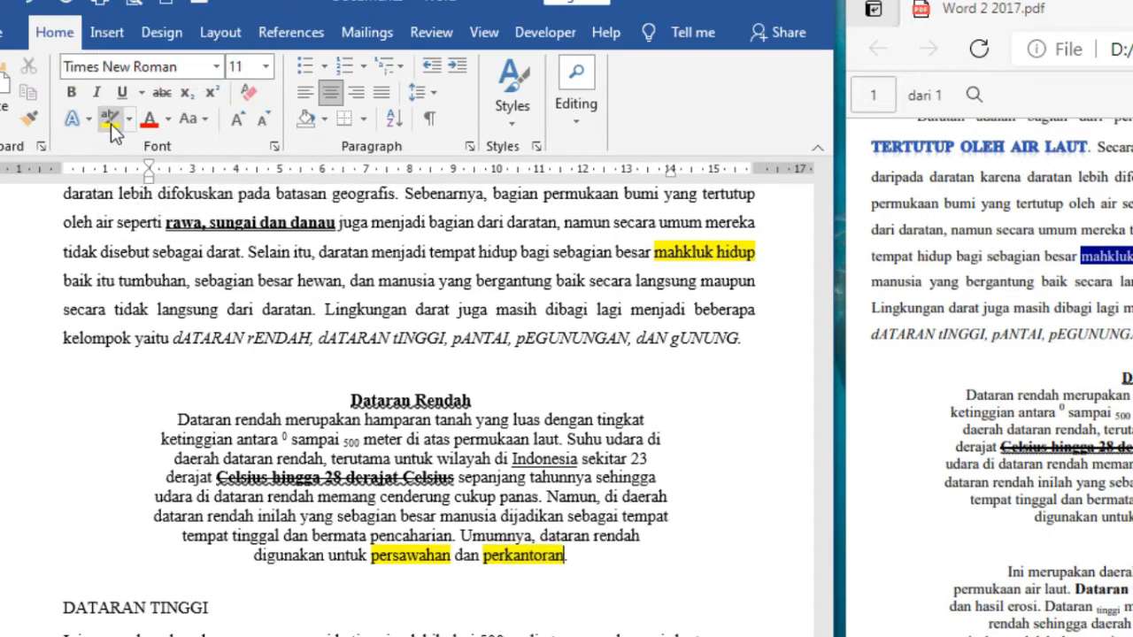
Right-align the "DATARAN TINGGI" heading and the paragraph below it, and give both a left indent of about 1 cm
scroll(503, 450, "down", 2)
scroll(503, 449, "down", 1)
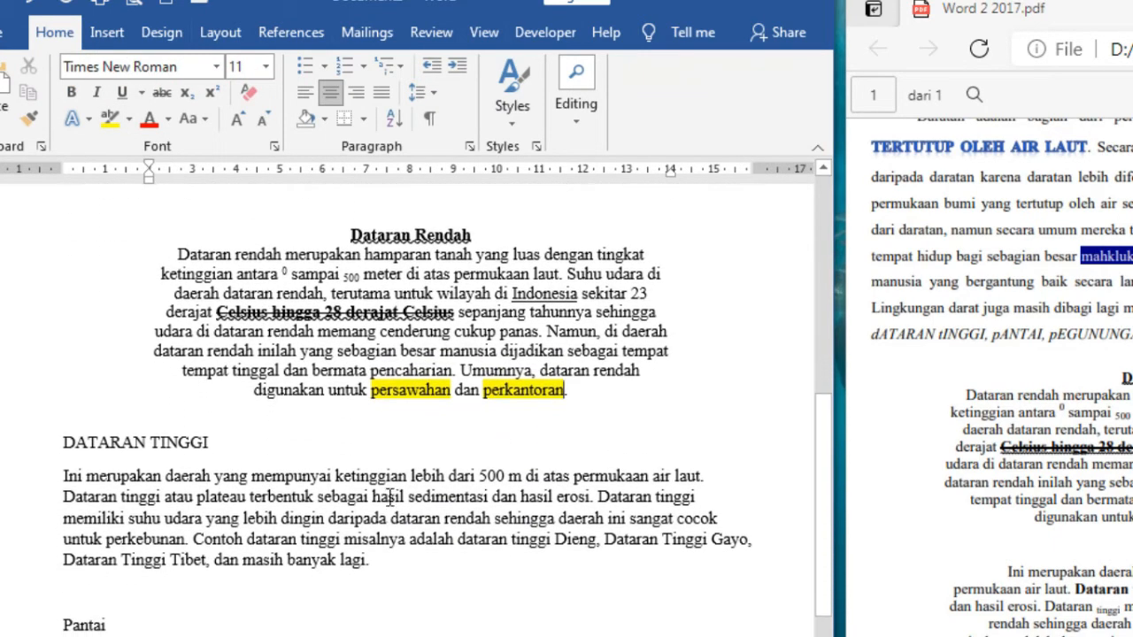
left_click(390, 500)
scroll(390, 500, "down", 1)
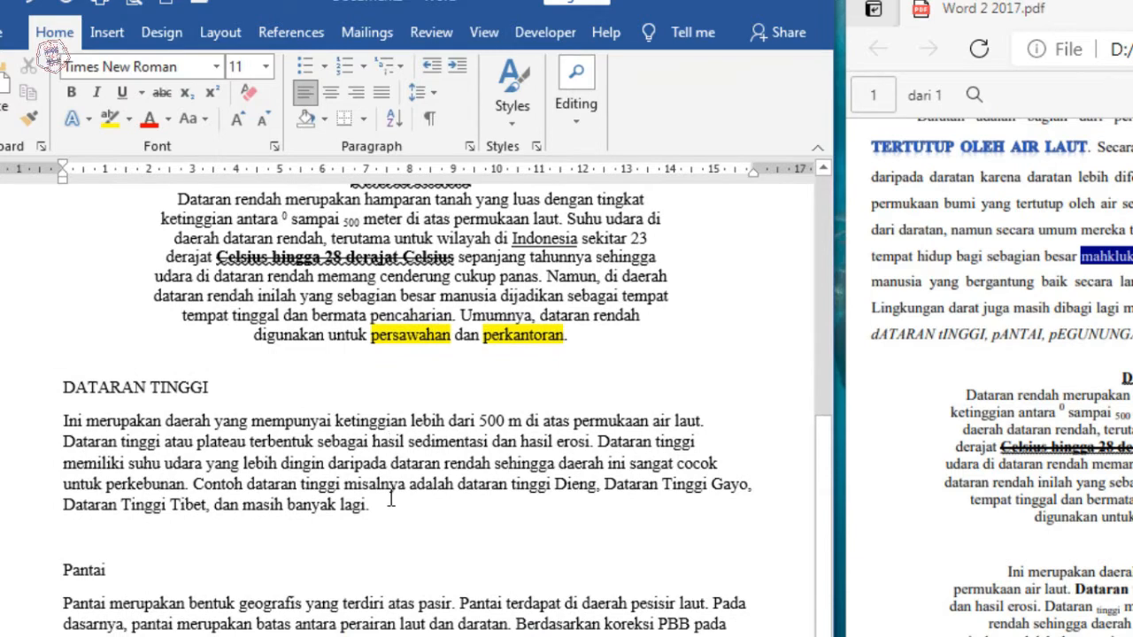
left_click(87, 387)
left_click_drag(181, 400, 389, 515)
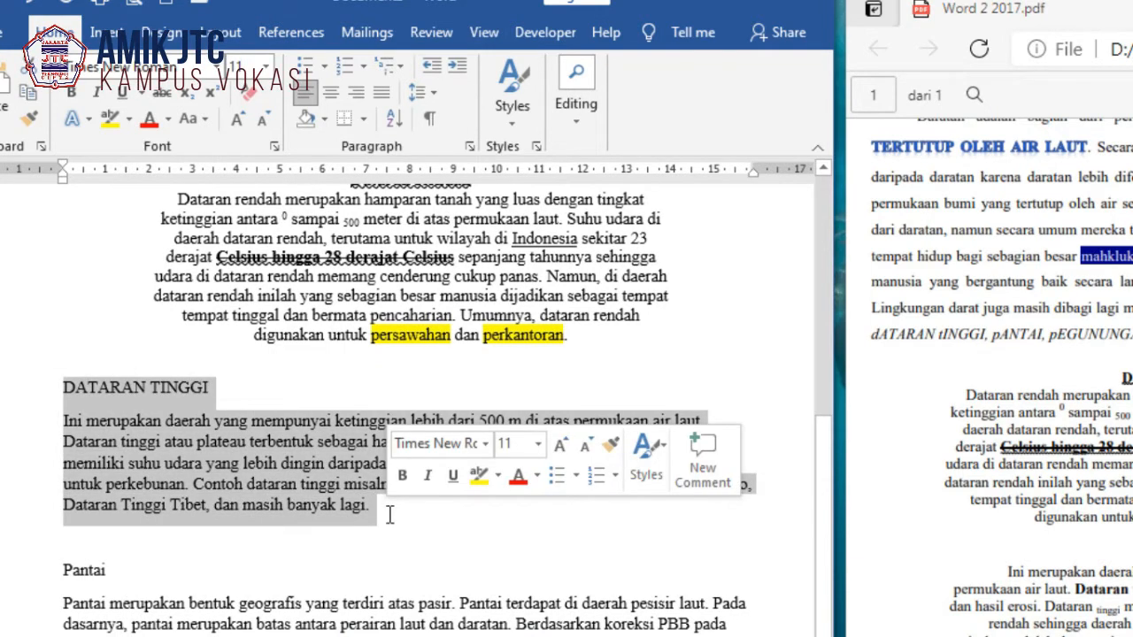
left_click(353, 93)
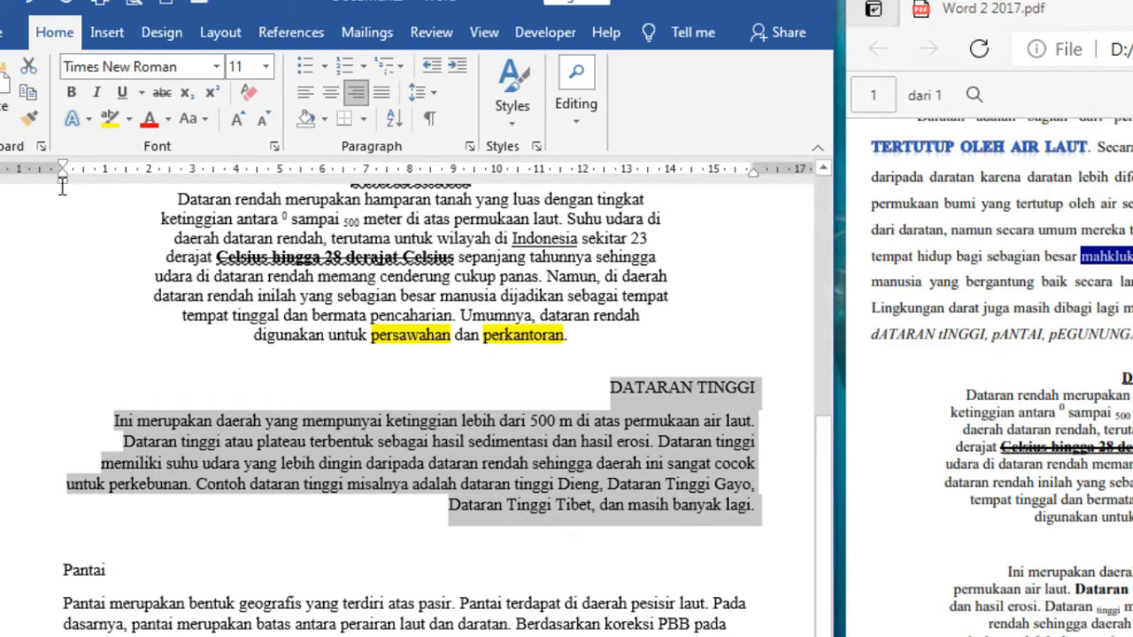
left_click_drag(62, 179, 106, 191)
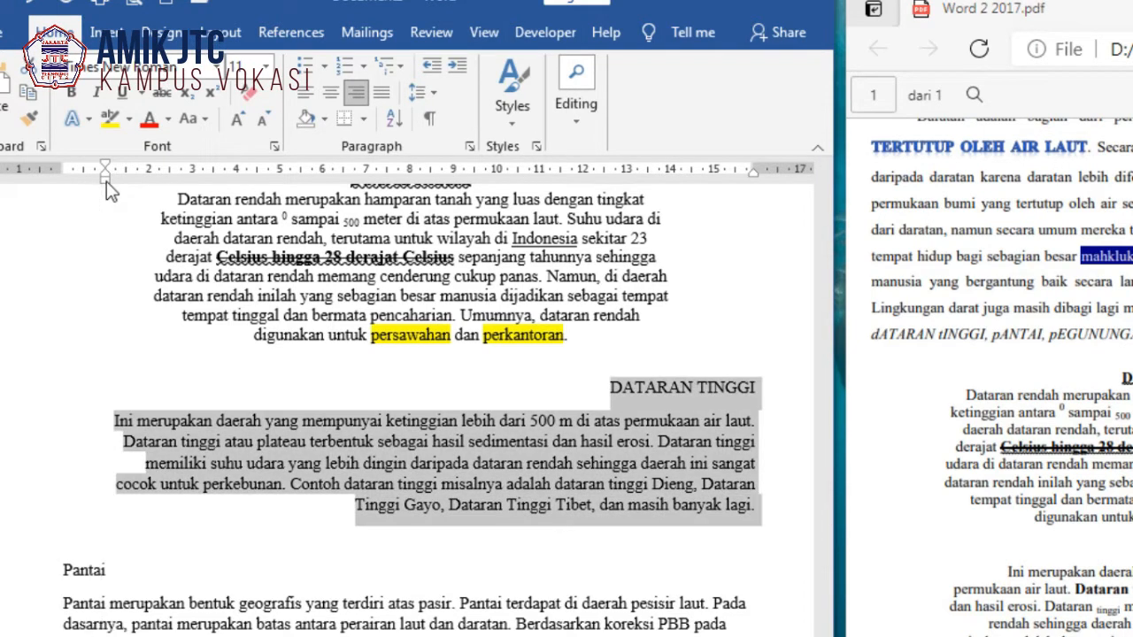
Apply the light blue shadowed text effect, third in the last row of presets, to the "DATARAN TINGGI" heading
left_click_drag(610, 387, 763, 389)
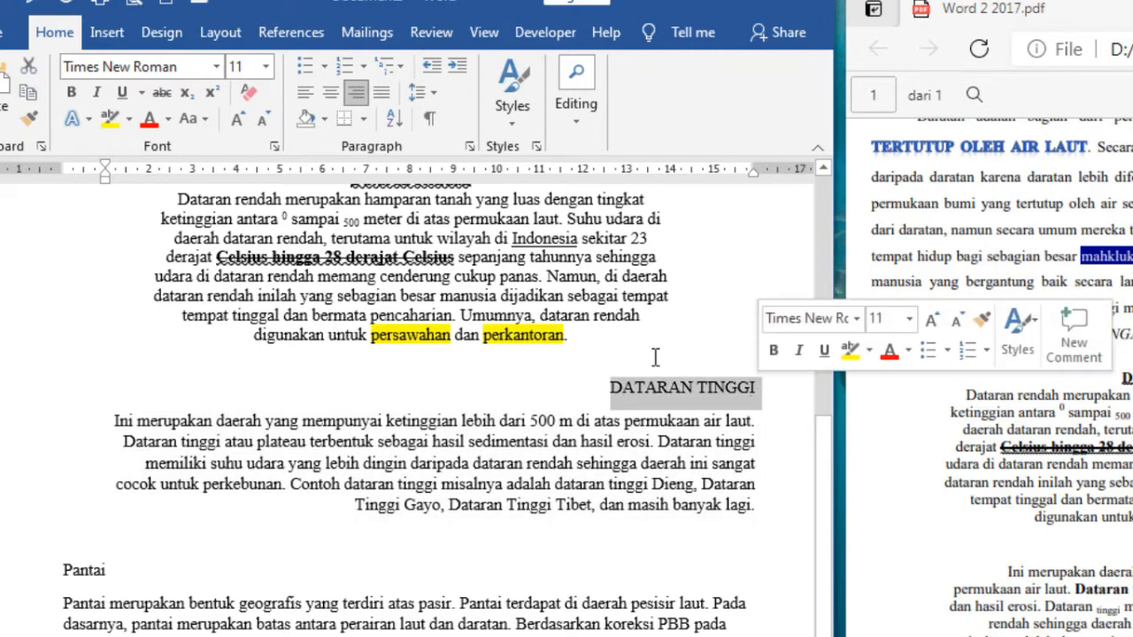
left_click(91, 117)
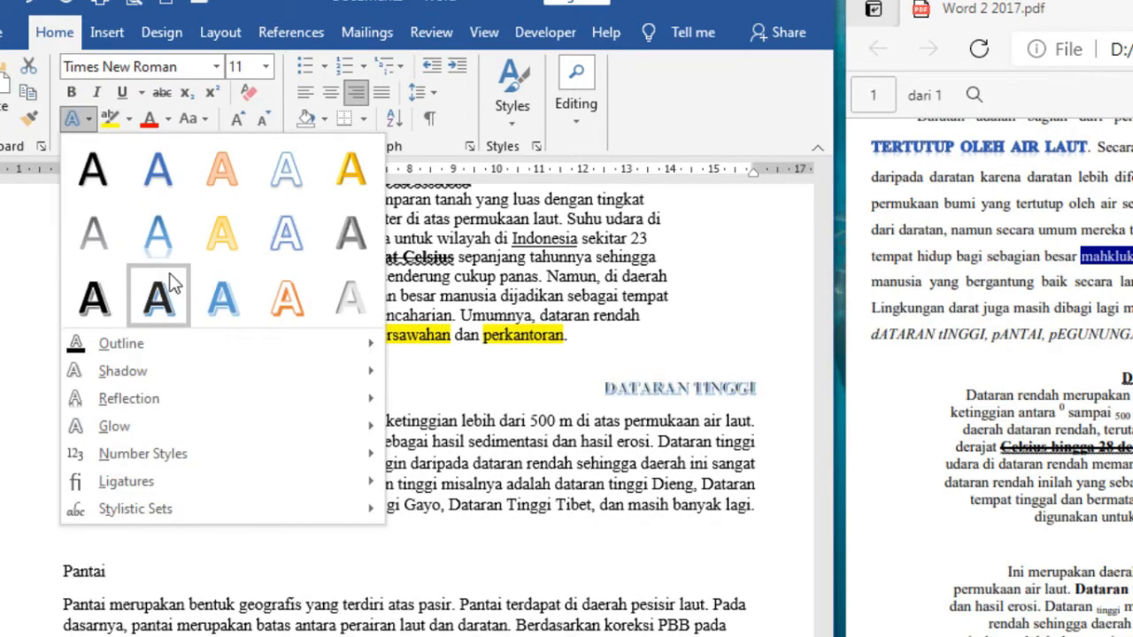
left_click(216, 301)
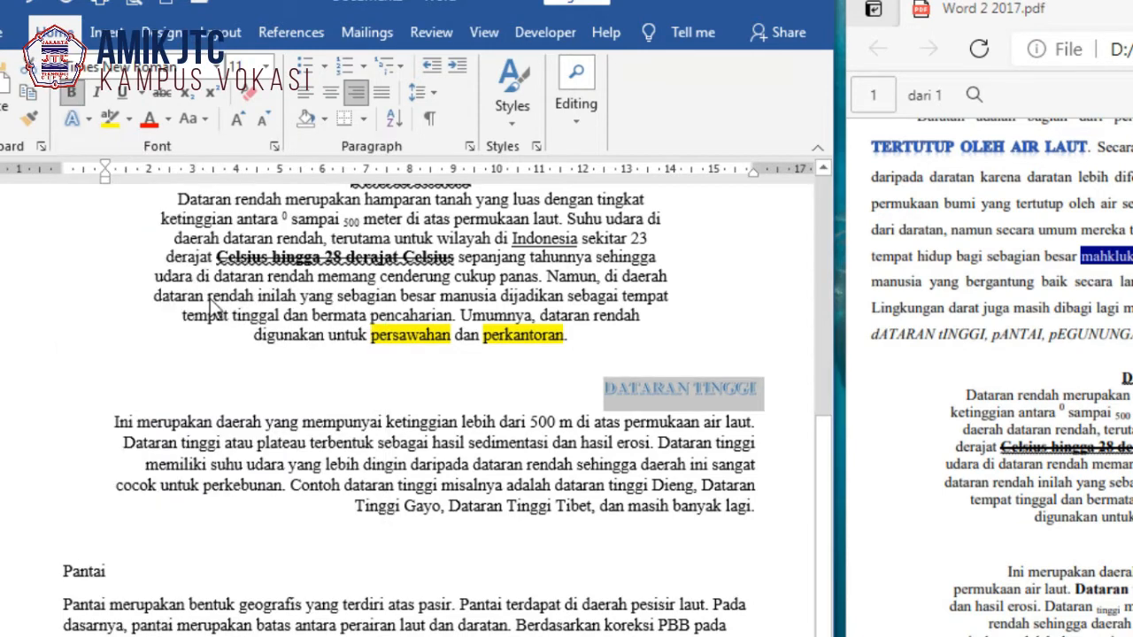
In the "DATARAN TINGGI" paragraph, bold "Dataran" at the start of the second sentence and make "tinggi" in the third sentence subscript
double_click(150, 442)
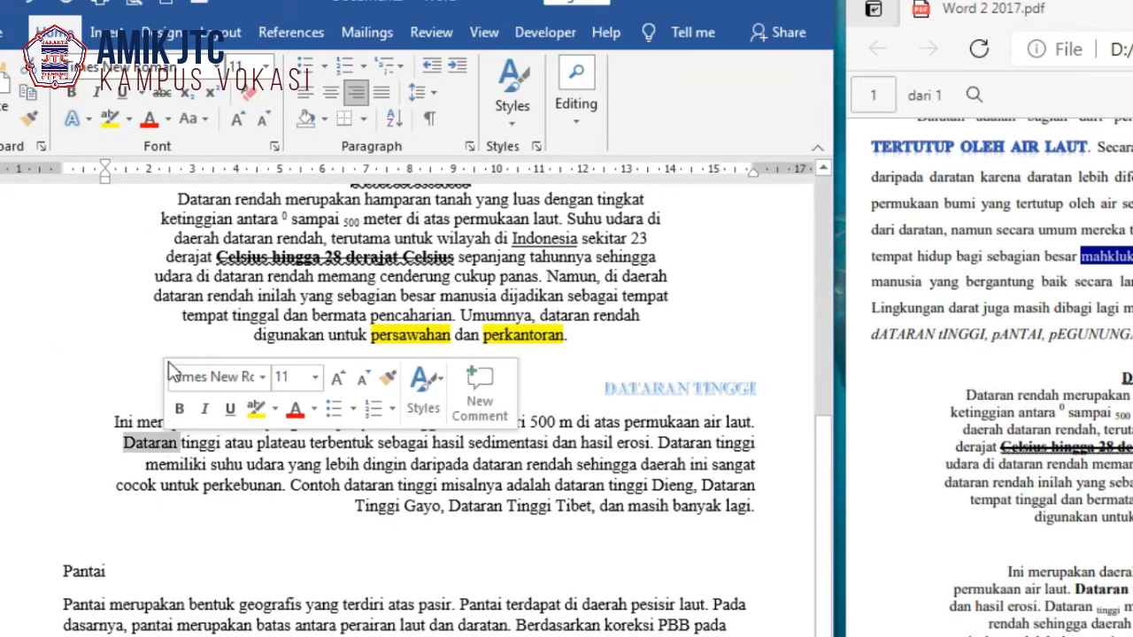
left_click(72, 96)
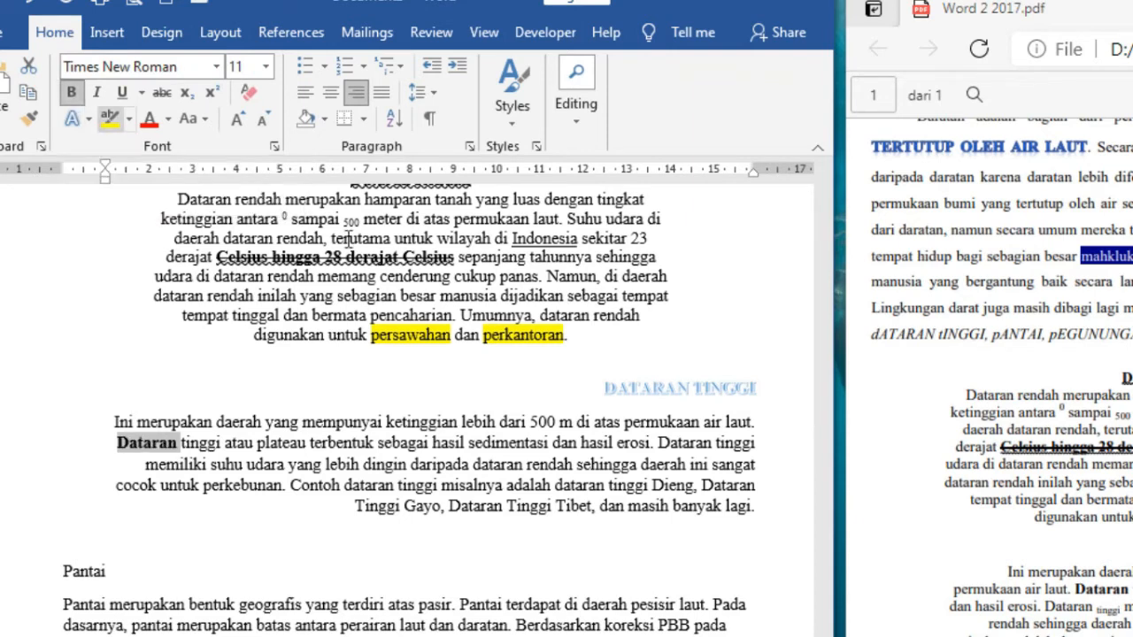
double_click(748, 442)
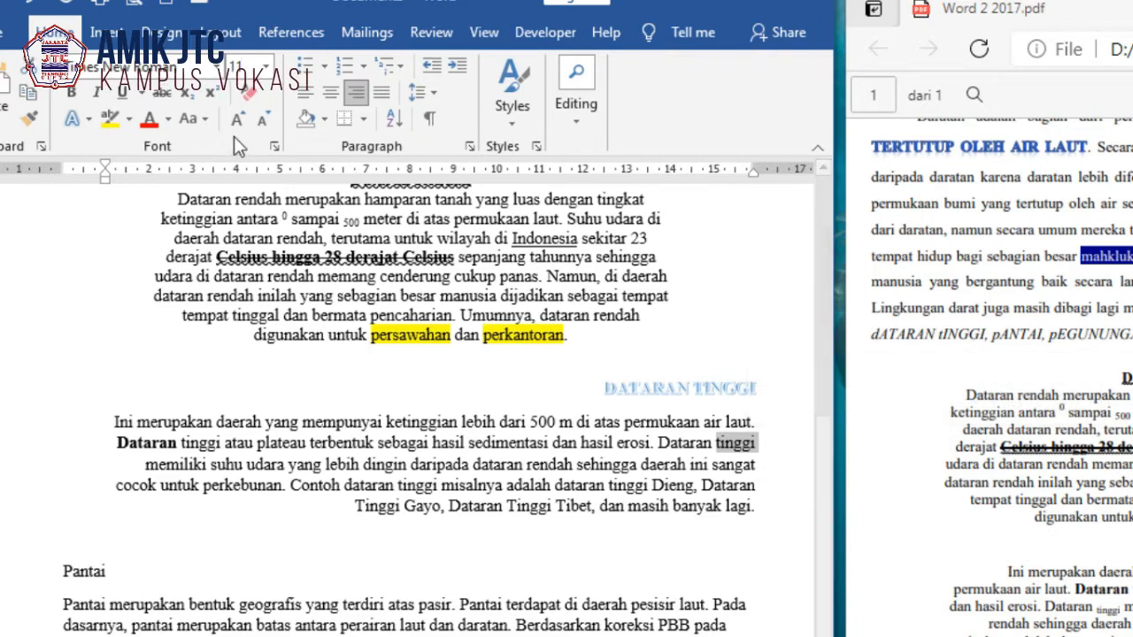
left_click(190, 97)
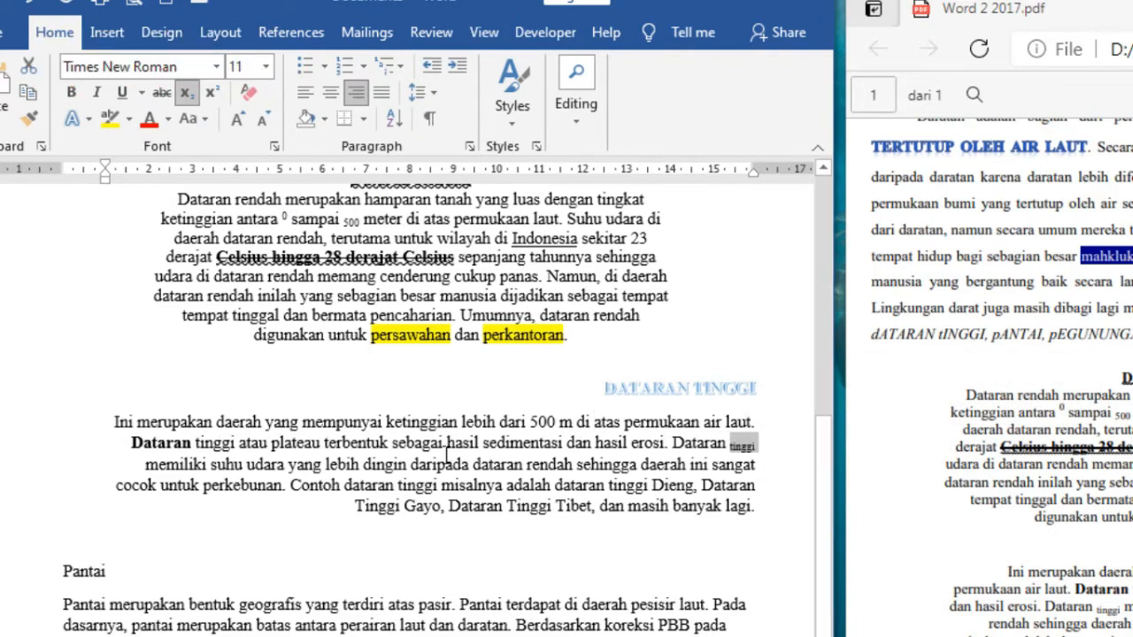
Make "perkebunan" superscript and format "Dieng, Dataran Tinggi Gayo, Dataran Tinggi Tibet" in italic with double strikethrough
double_click(261, 485)
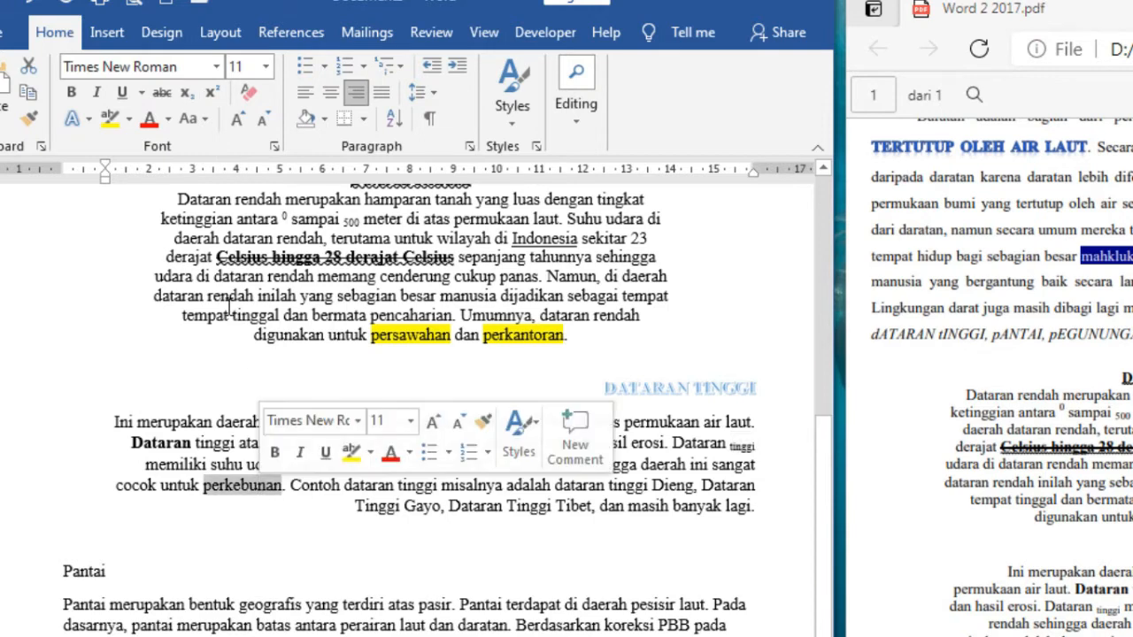
left_click(212, 94)
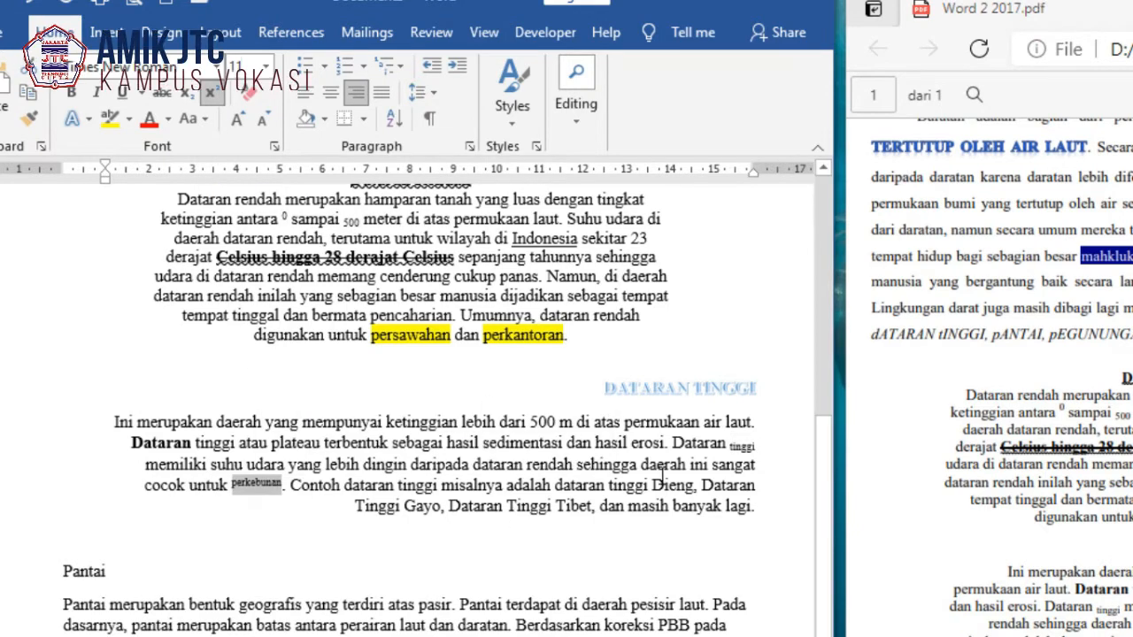
left_click_drag(655, 487, 591, 516)
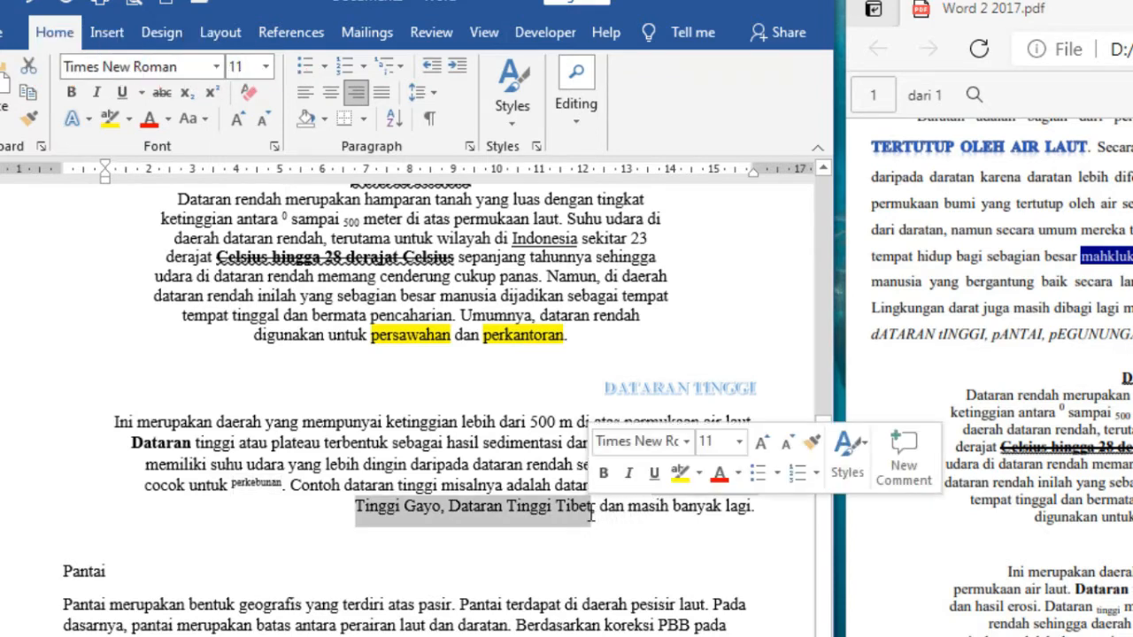
left_click(103, 97)
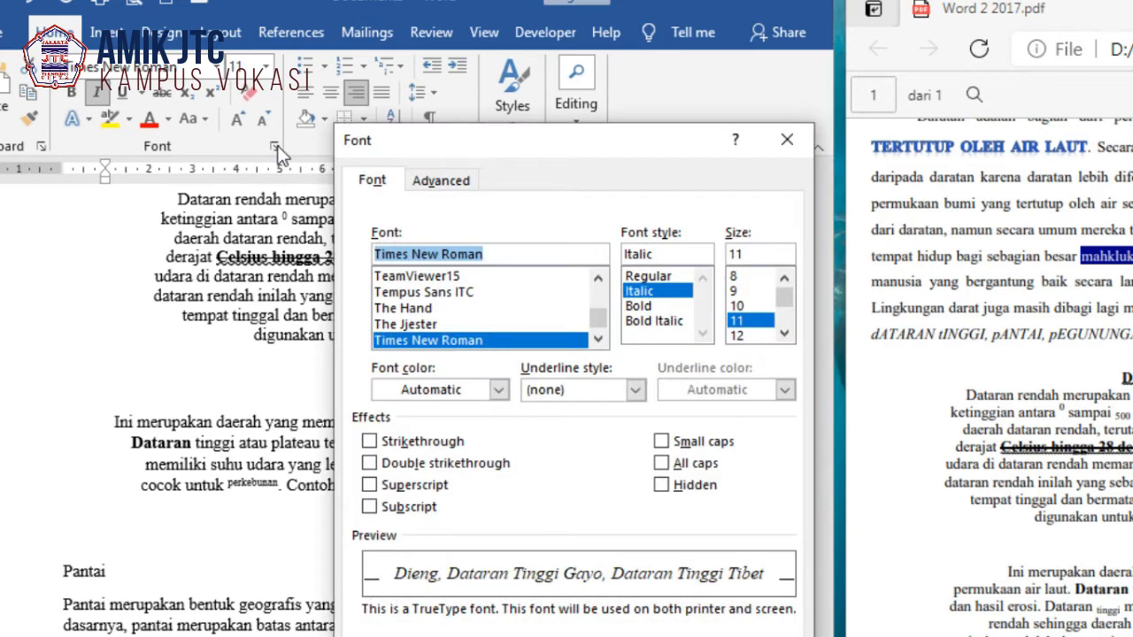
left_click(469, 467)
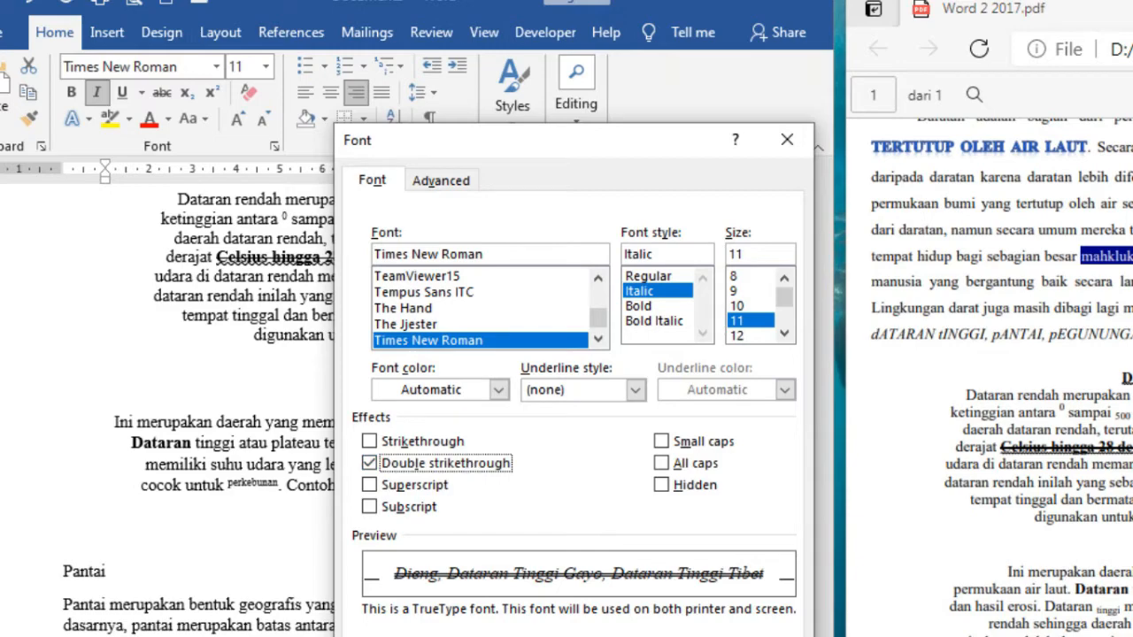
key("Return")
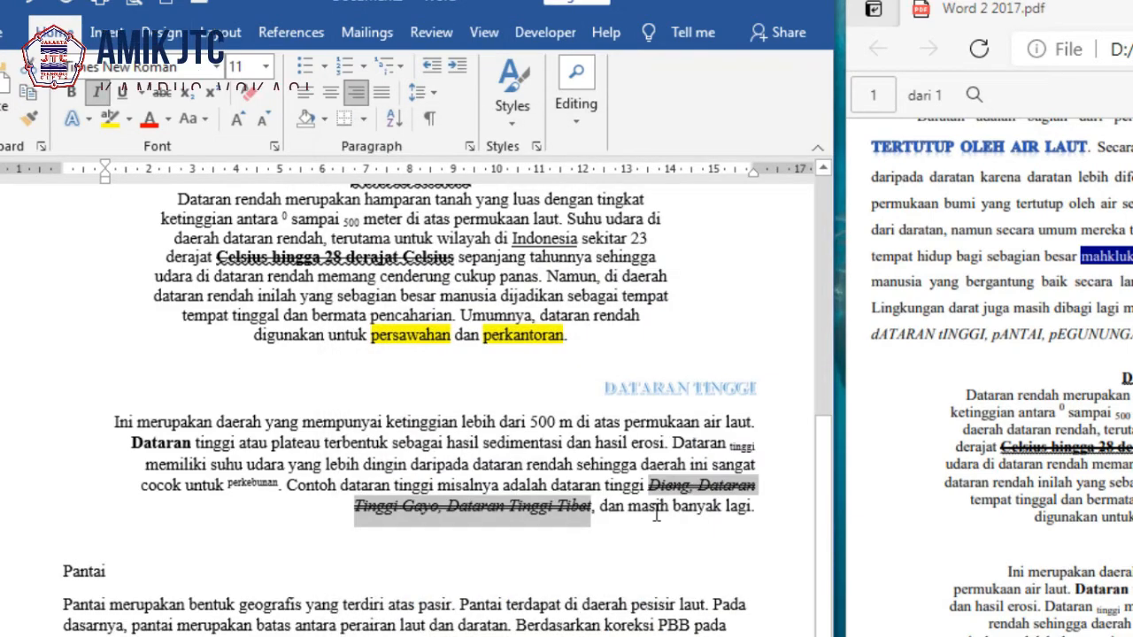
Increase the left indent of the paragraph below the "DATARAN TINGGI" heading to about 2 cm
left_click(524, 442)
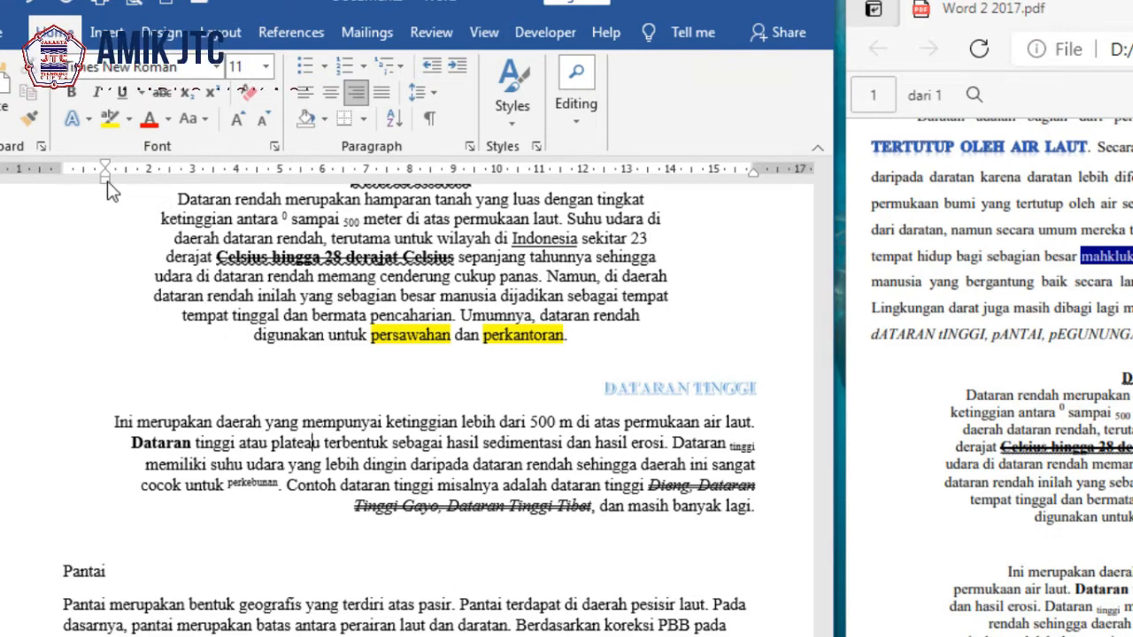
left_click_drag(106, 183, 152, 190)
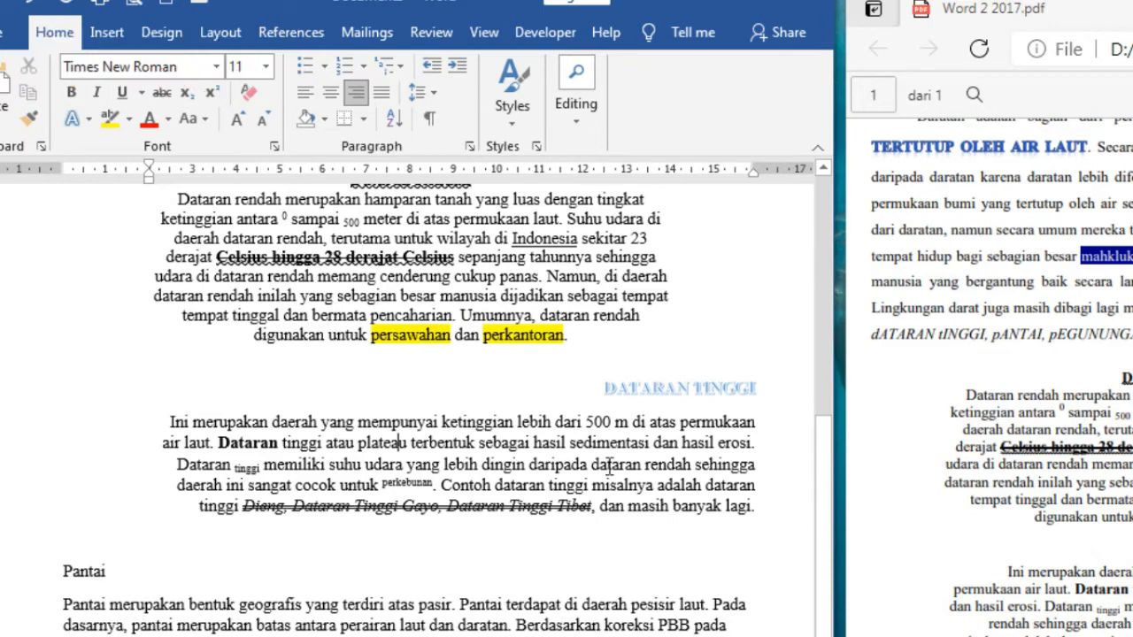
Set the line spacing of the paragraph below the "Pantai" heading to 2,0
scroll(561, 423, "down", 3)
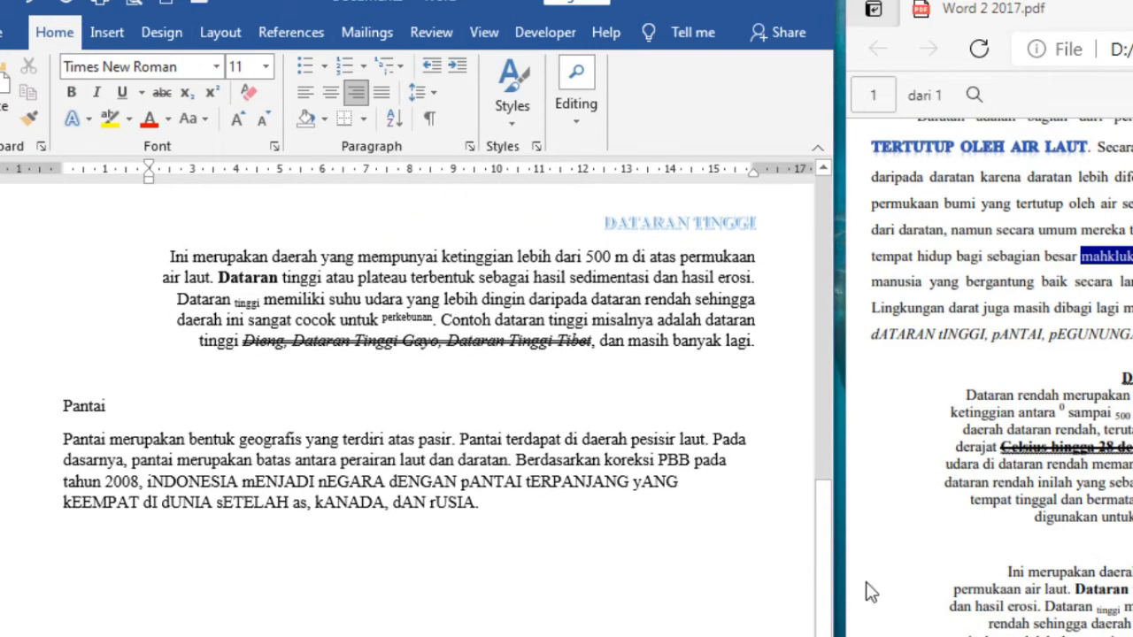
scroll(1081, 512, "down", 2)
scroll(1023, 517, "down", 2)
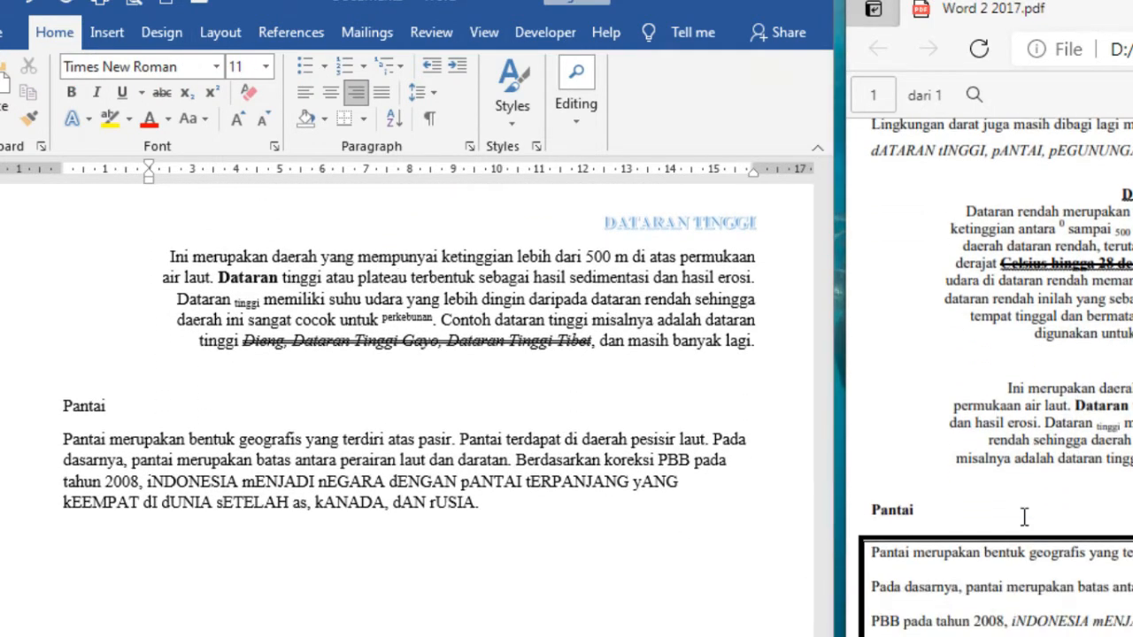
triple_click(241, 443)
triple_click(241, 443)
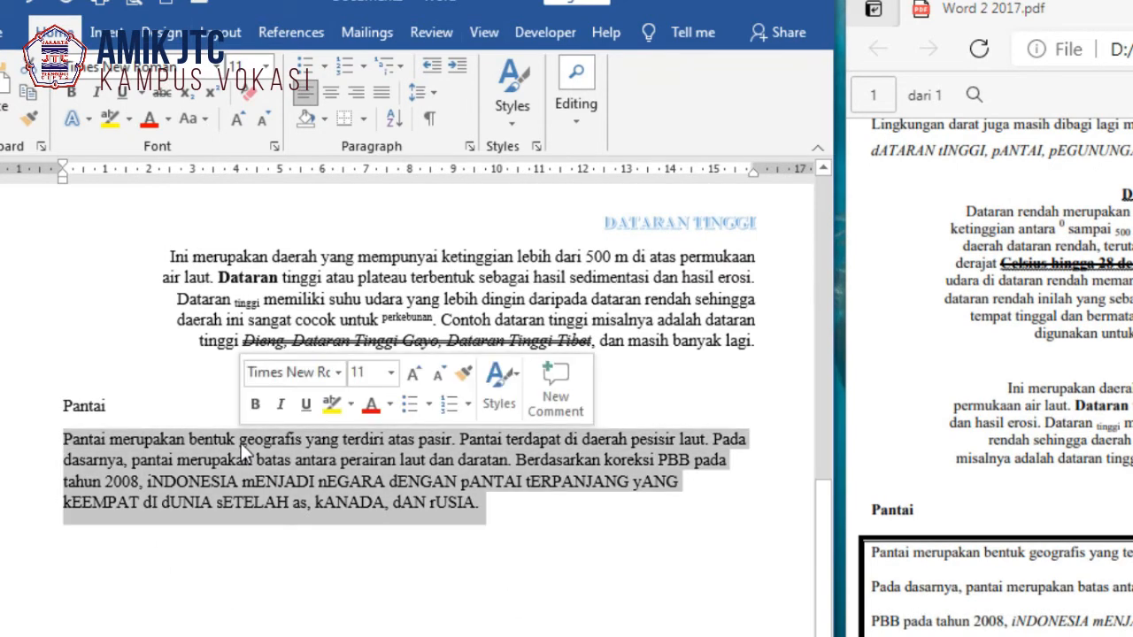
left_click(419, 92)
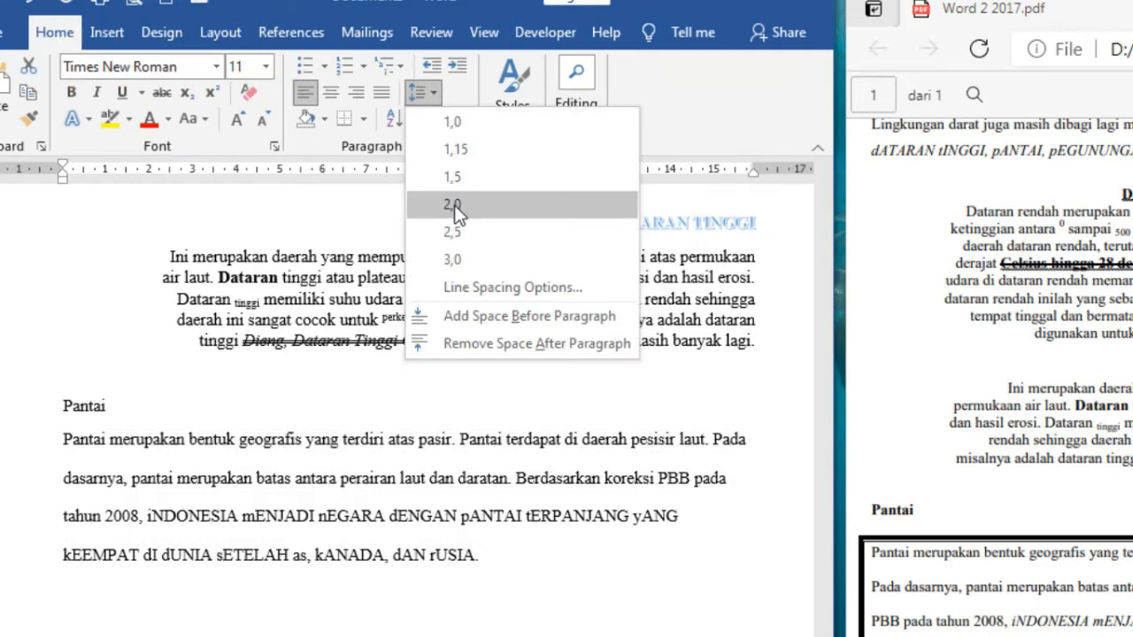
left_click(453, 205)
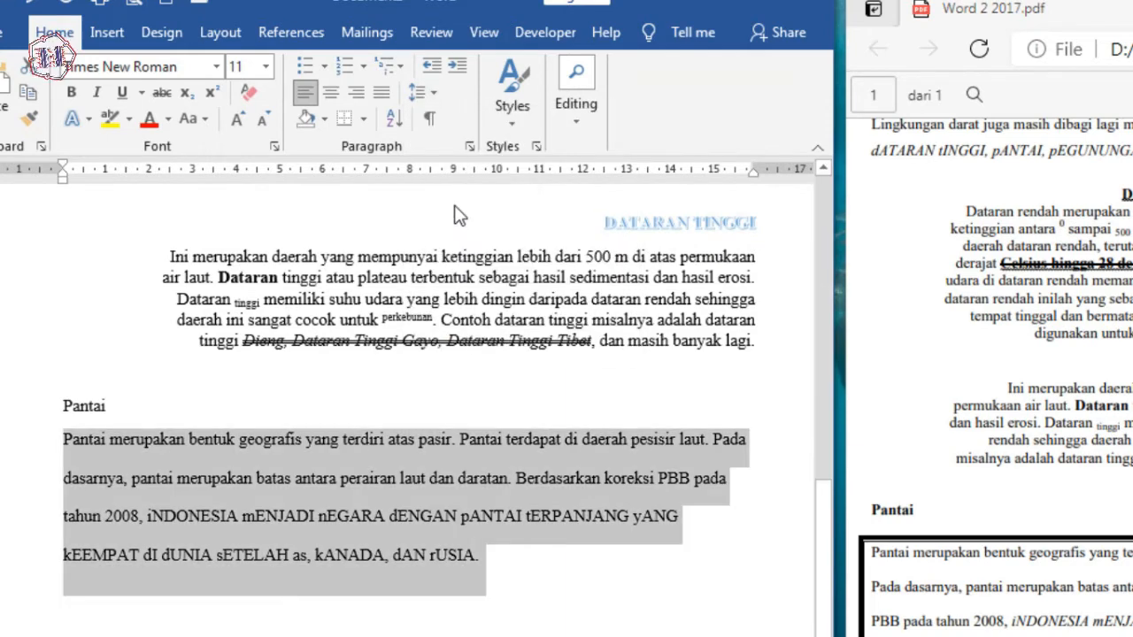
Give the "Pantai" paragraph a custom left border in the 3 pt style combining a thick and a thin line
left_click(370, 120)
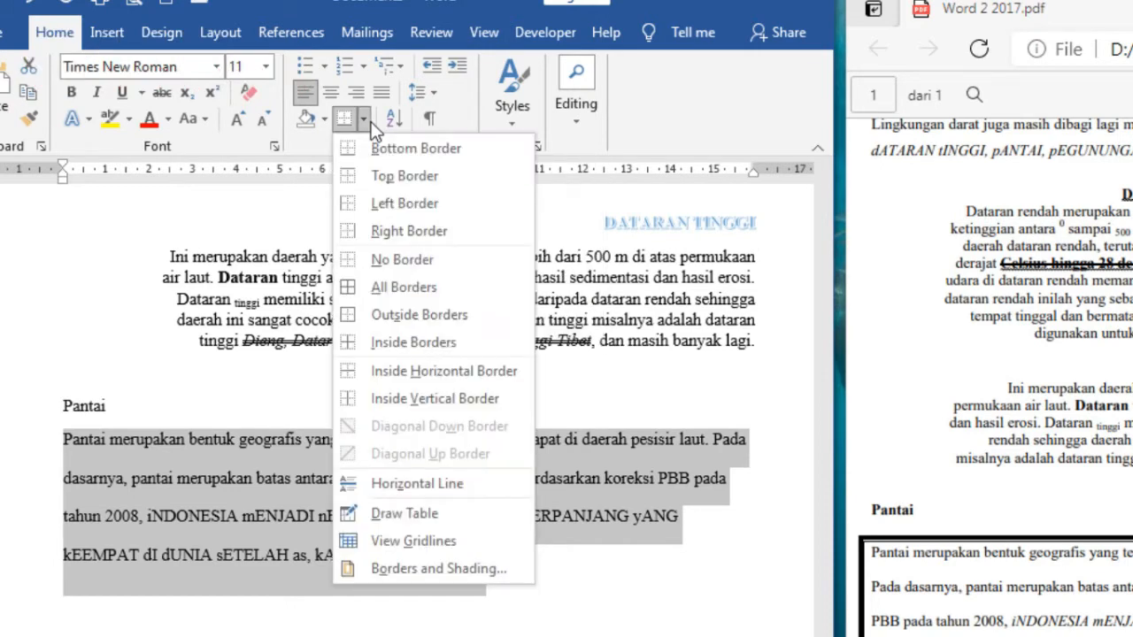
left_click(465, 568)
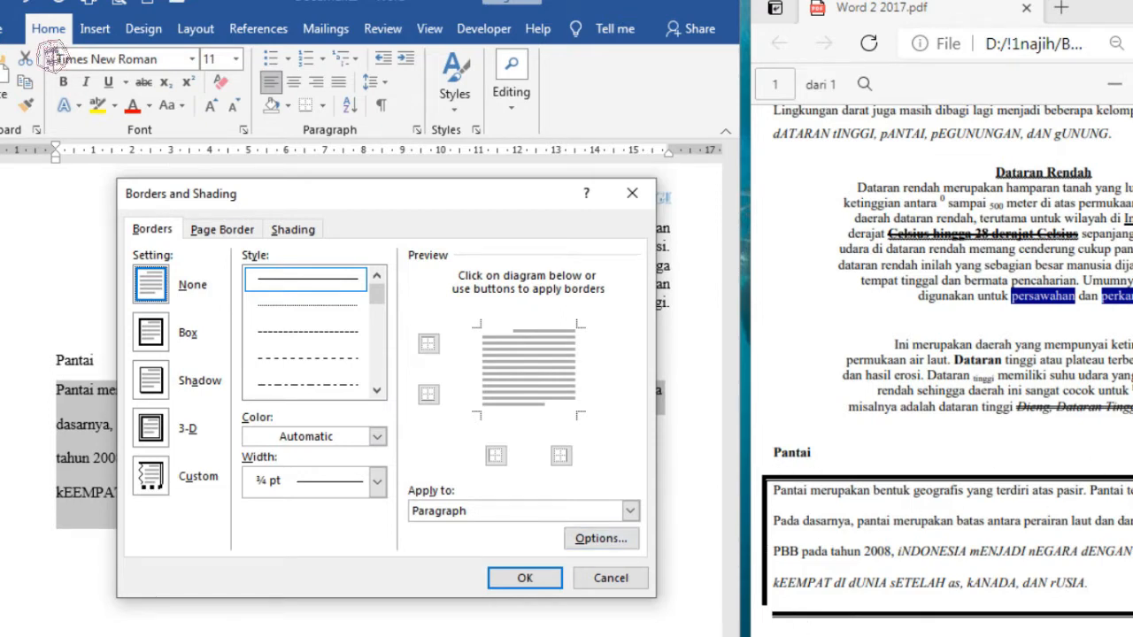
left_click(160, 482)
left_click(161, 483)
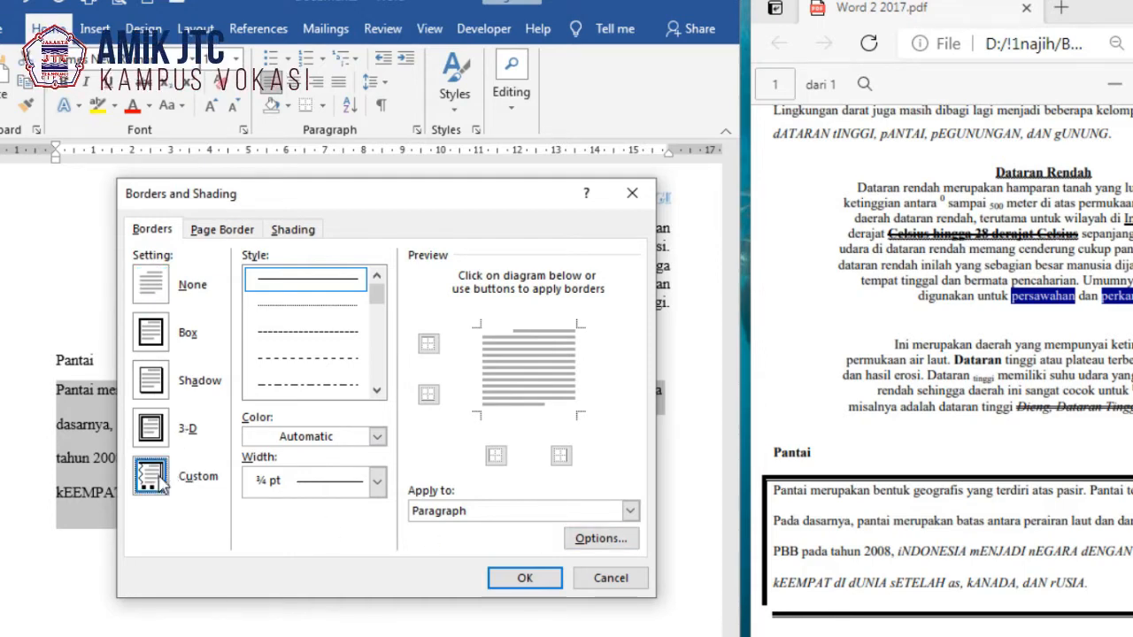
left_click_drag(382, 306, 382, 336)
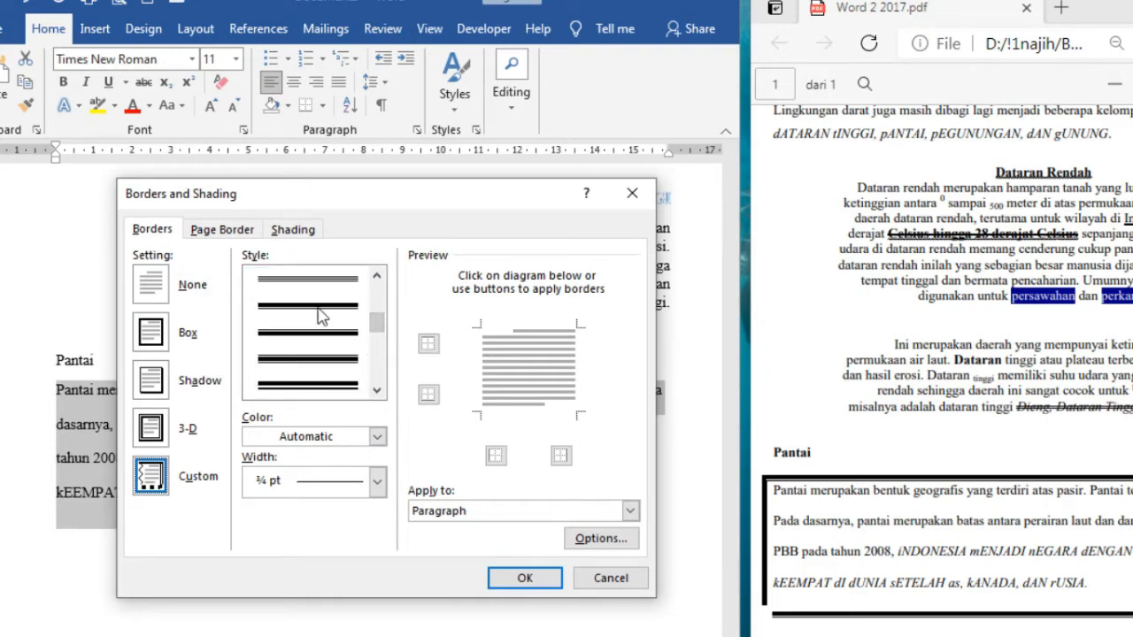
left_click(320, 311)
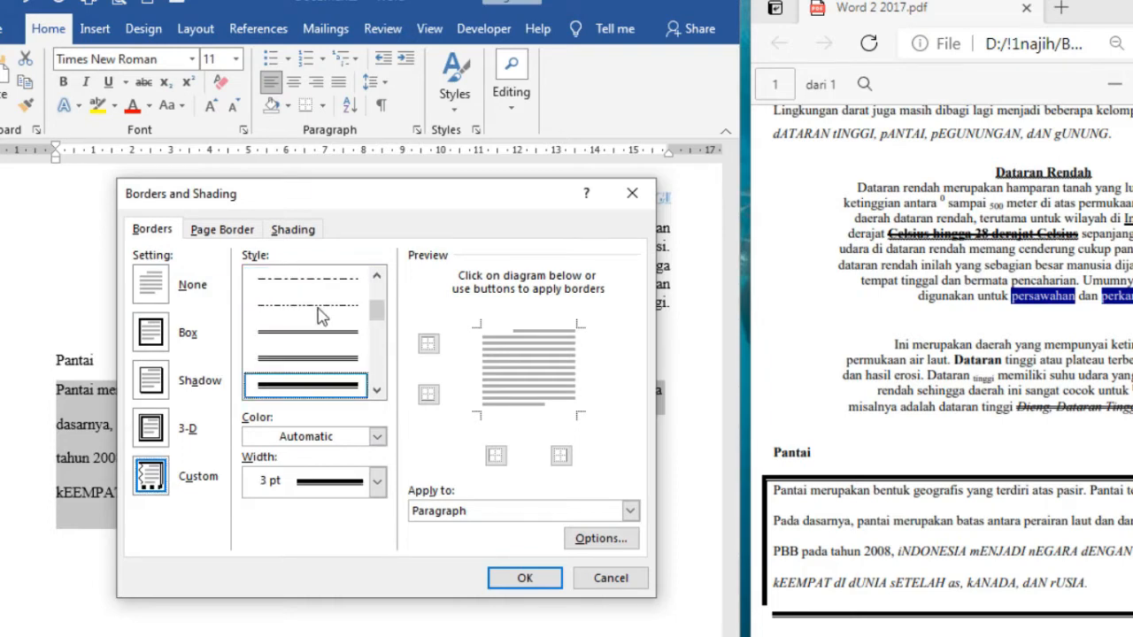
left_click(478, 367)
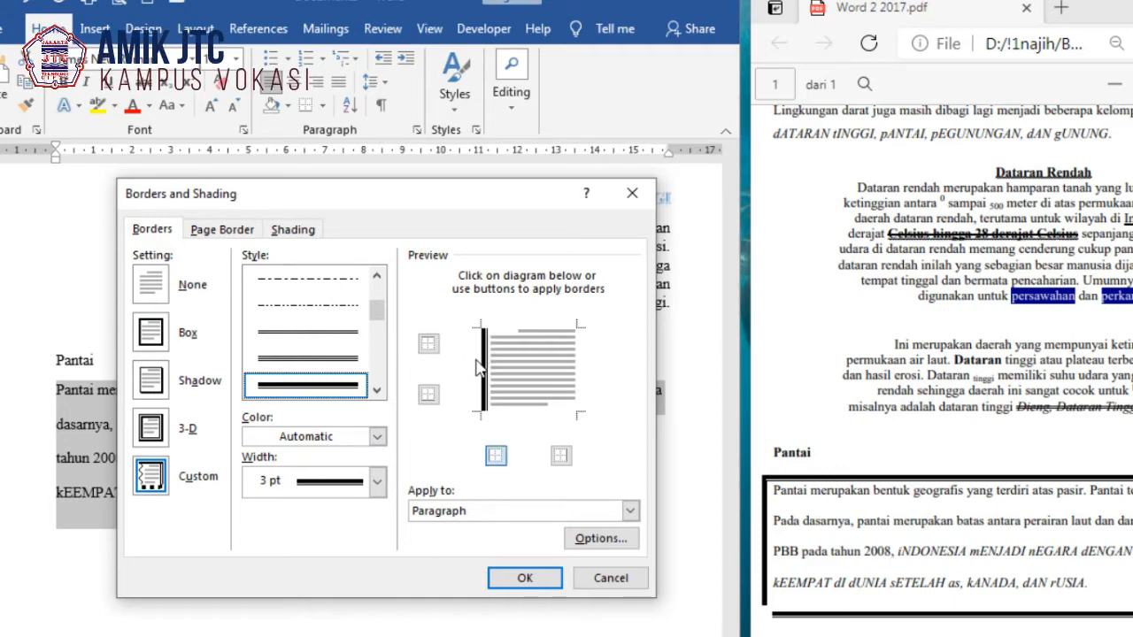
Add a ½ pt double-line top border and a 3 pt wide-gap double-line right border to the "Pantai" paragraph, and apply them
left_click(319, 340)
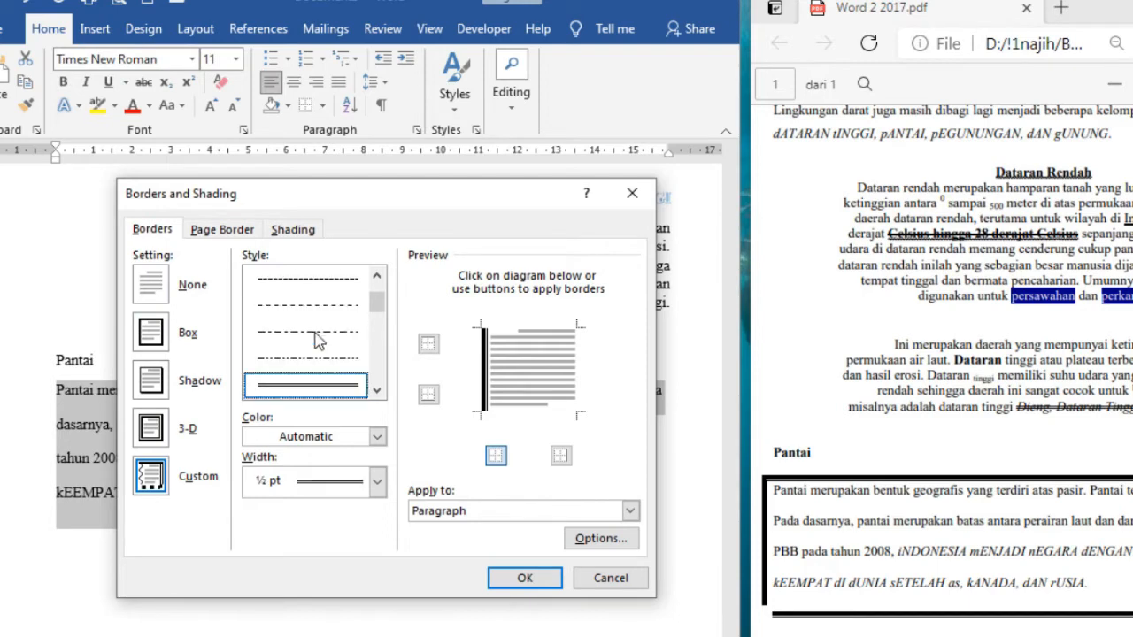
left_click(551, 335)
left_click_drag(377, 304, 380, 354)
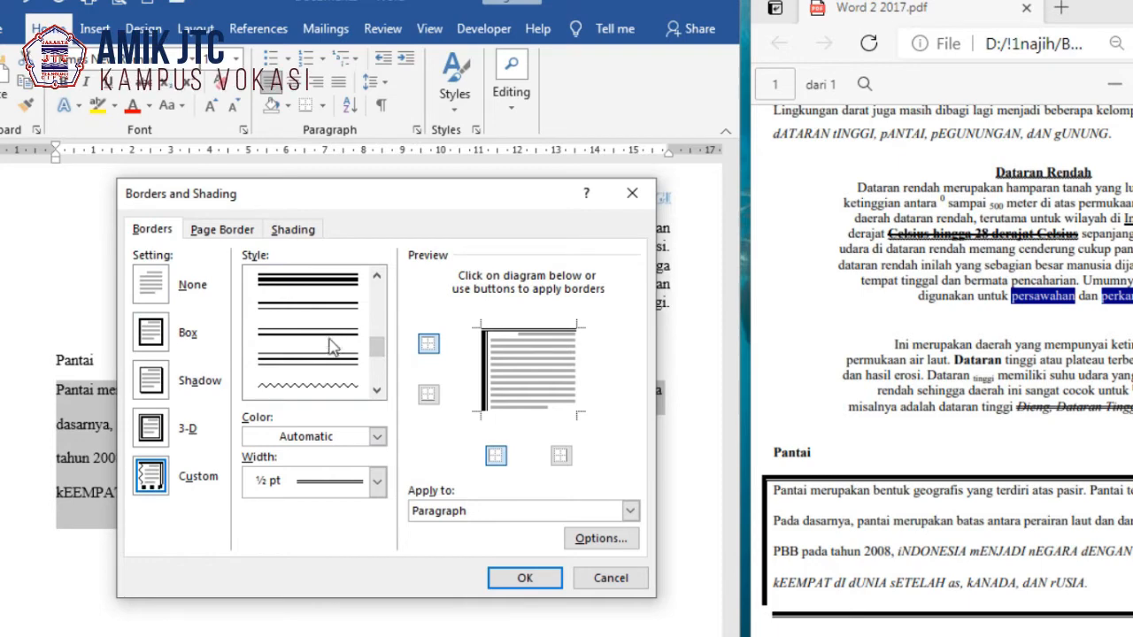
left_click(333, 347)
left_click(575, 390)
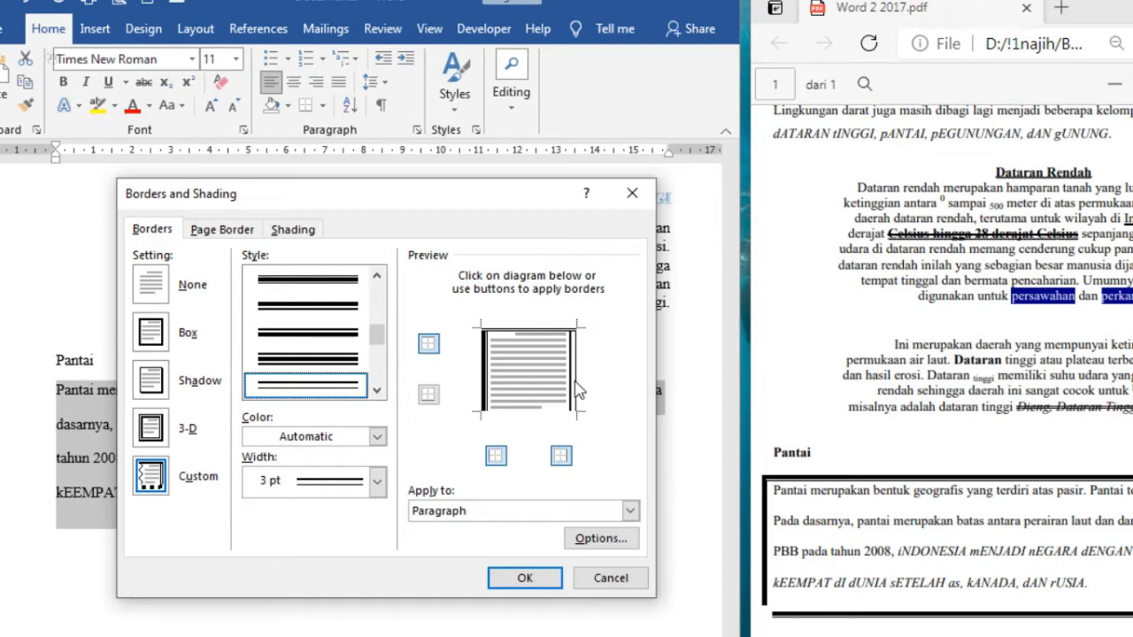
left_click(572, 383)
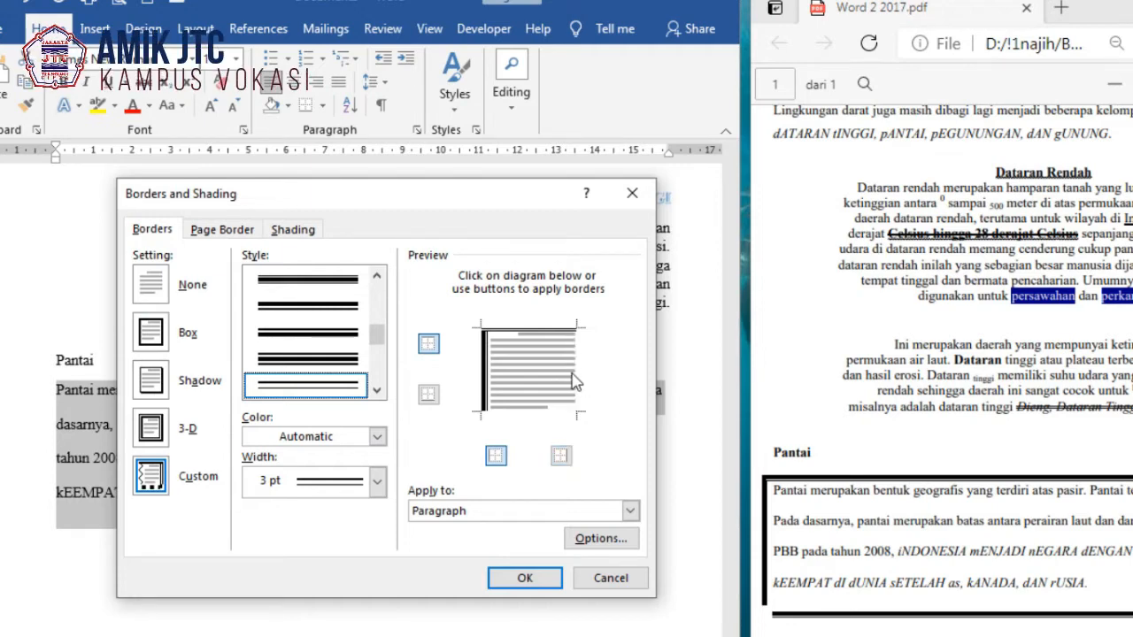
left_click(573, 382)
left_click(554, 578)
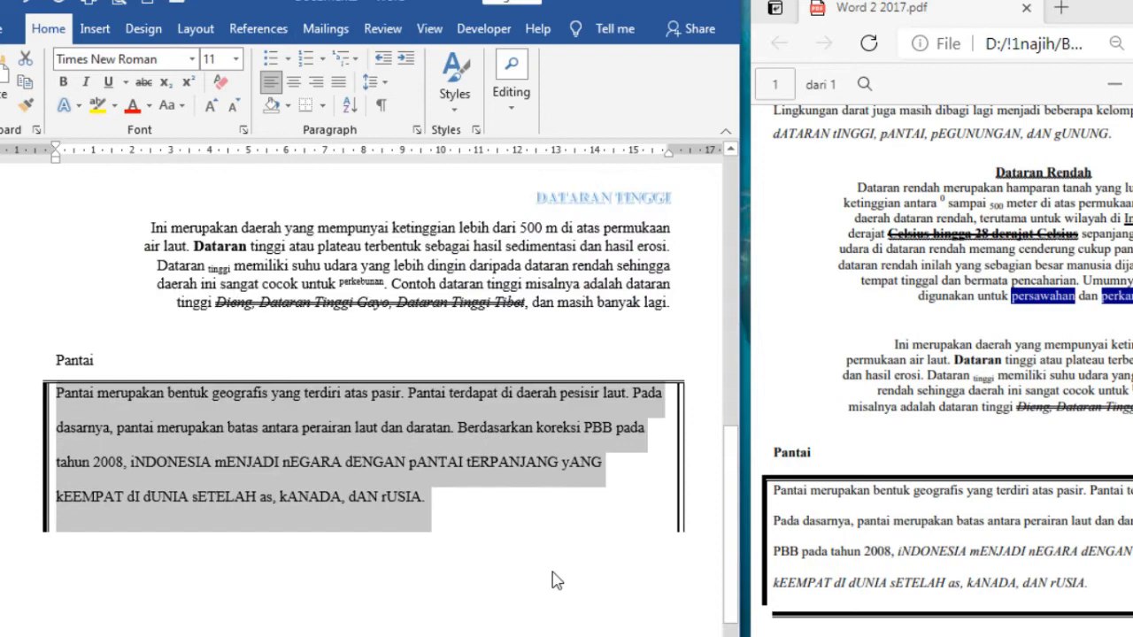
left_click(513, 520)
Save the document as "Latihan 2" in the !!!OPKOM folder
scroll(469, 423, "up", 10)
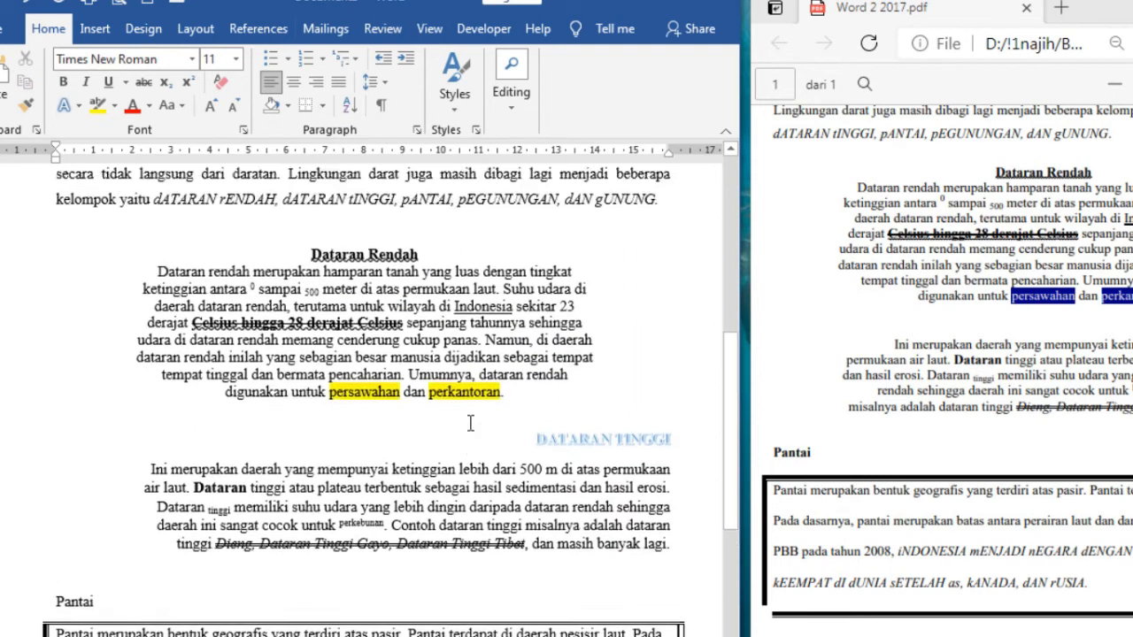
scroll(471, 423, "up", 3)
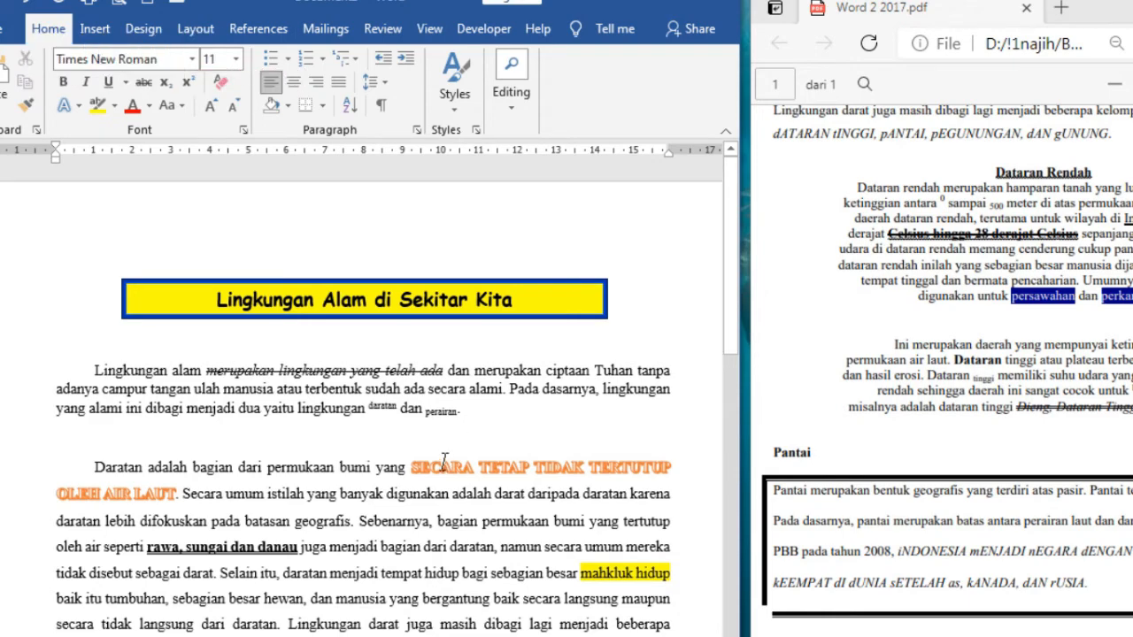
scroll(444, 465, "down", 15)
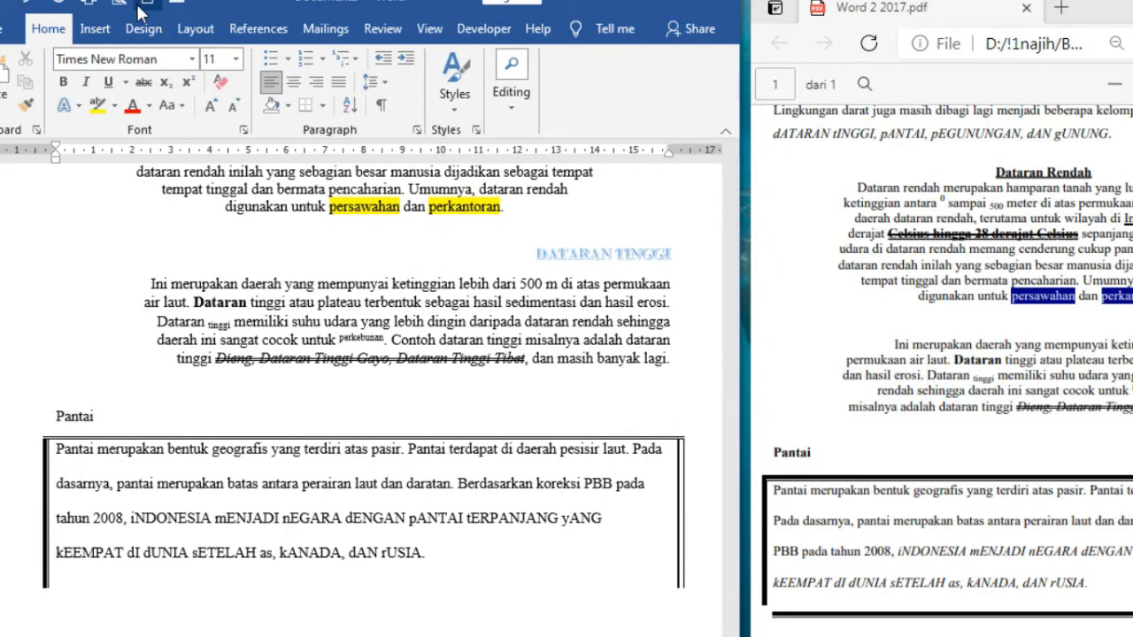
left_click_drag(242, 11, 269, 11)
key("ctrl+s")
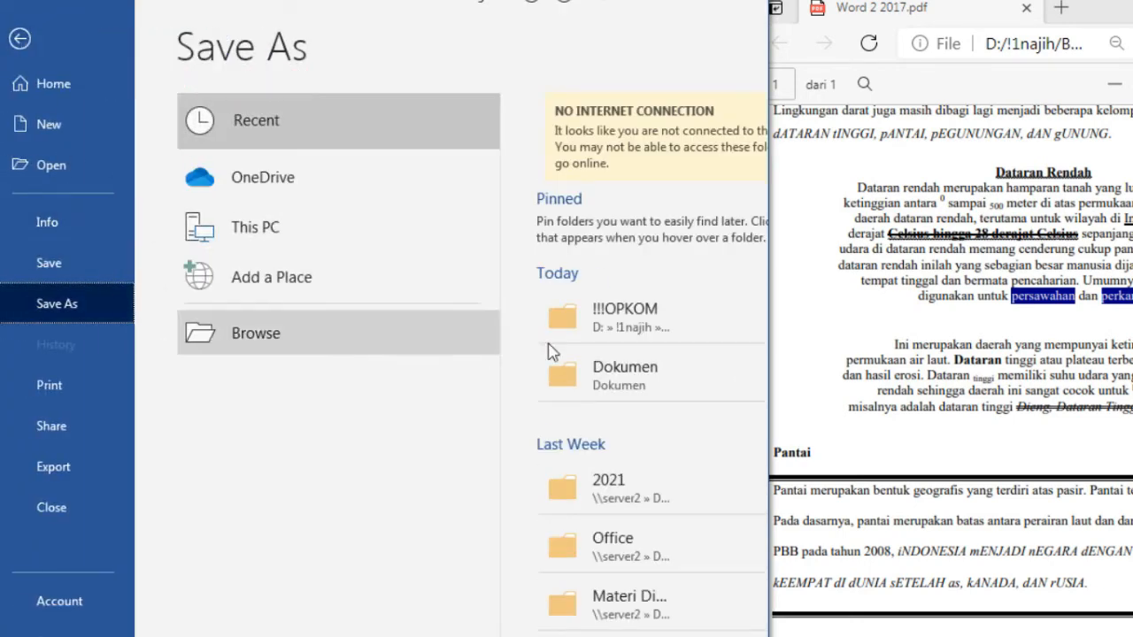
left_click(587, 329)
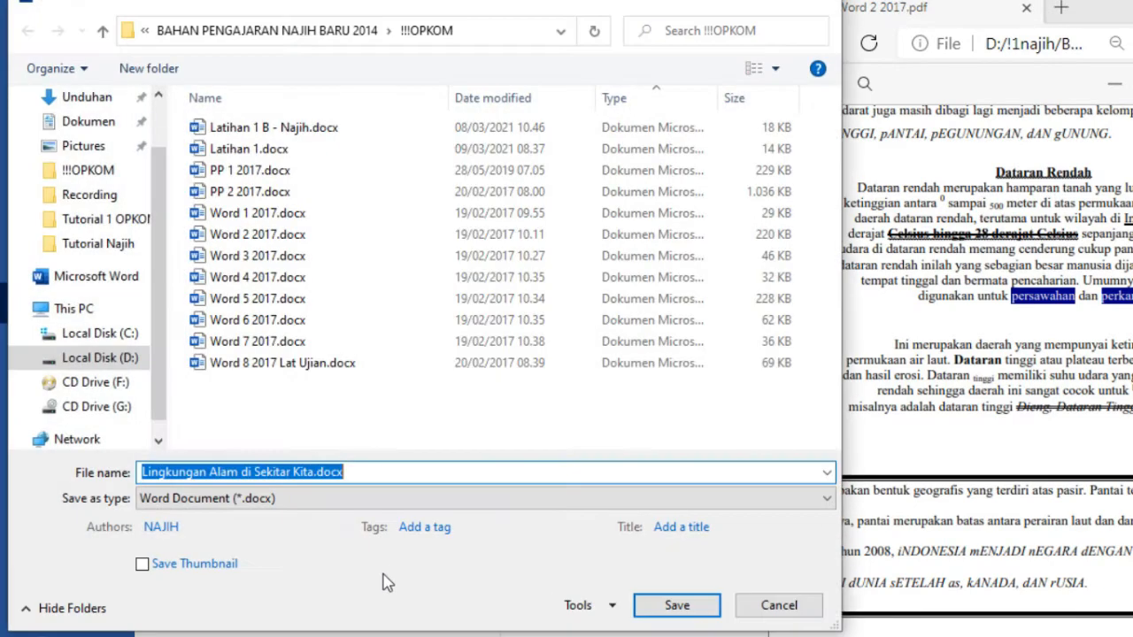
type("Latihan 2")
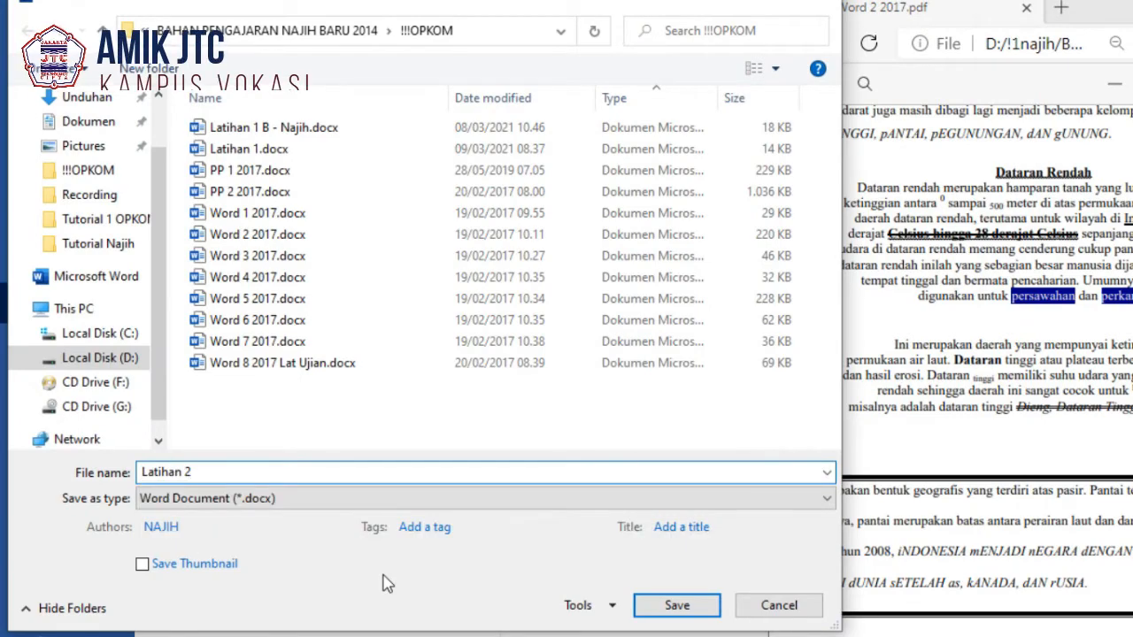
key("Return")
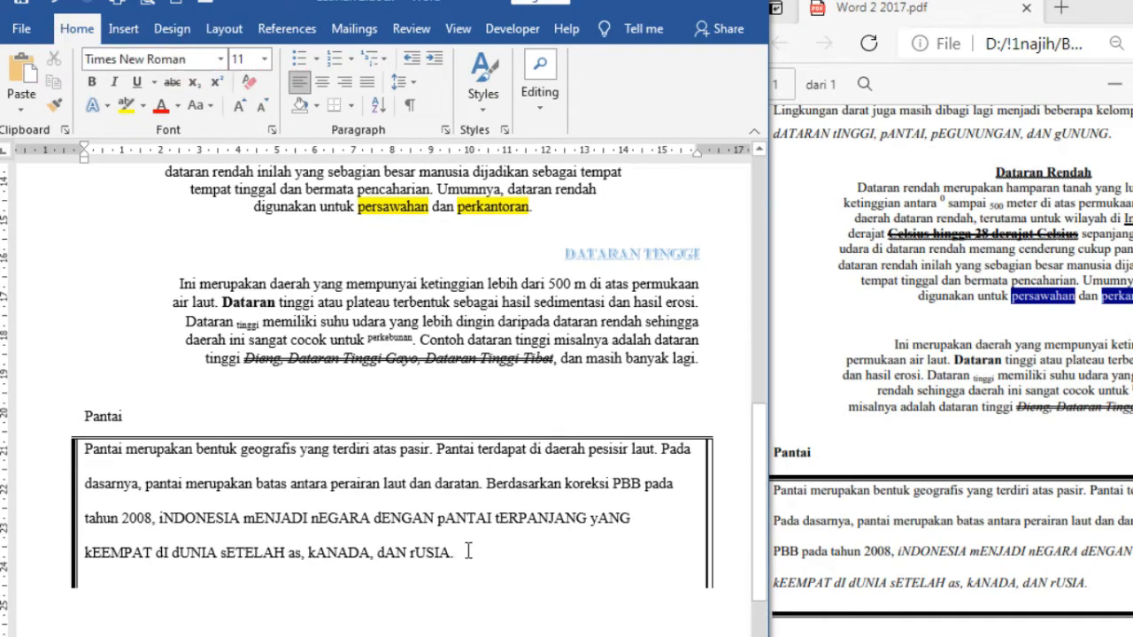
Following the instructions in the sample PDF, replace every occurrence of "Dataran" with "Lembah" in the document
left_click(918, 443)
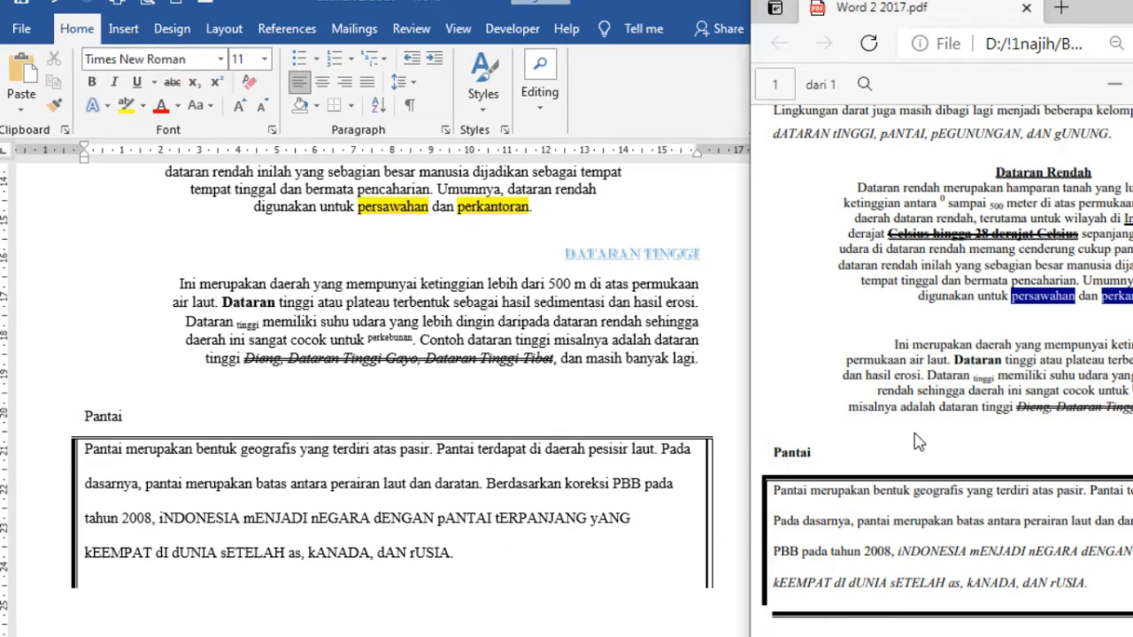
scroll(974, 460, "up", 5)
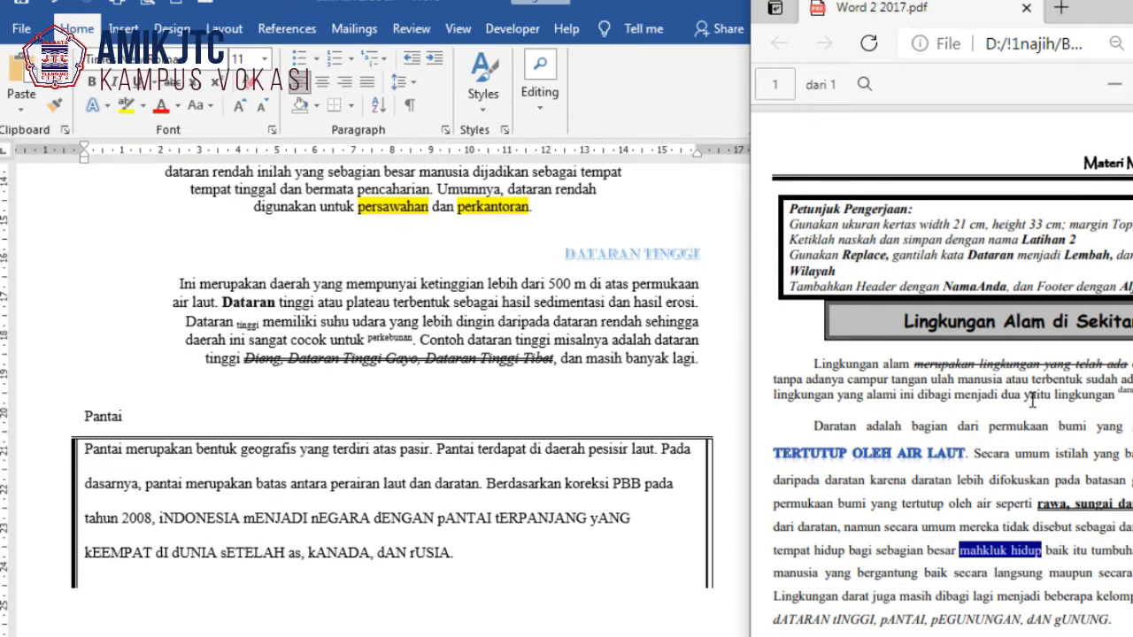
left_click(607, 368)
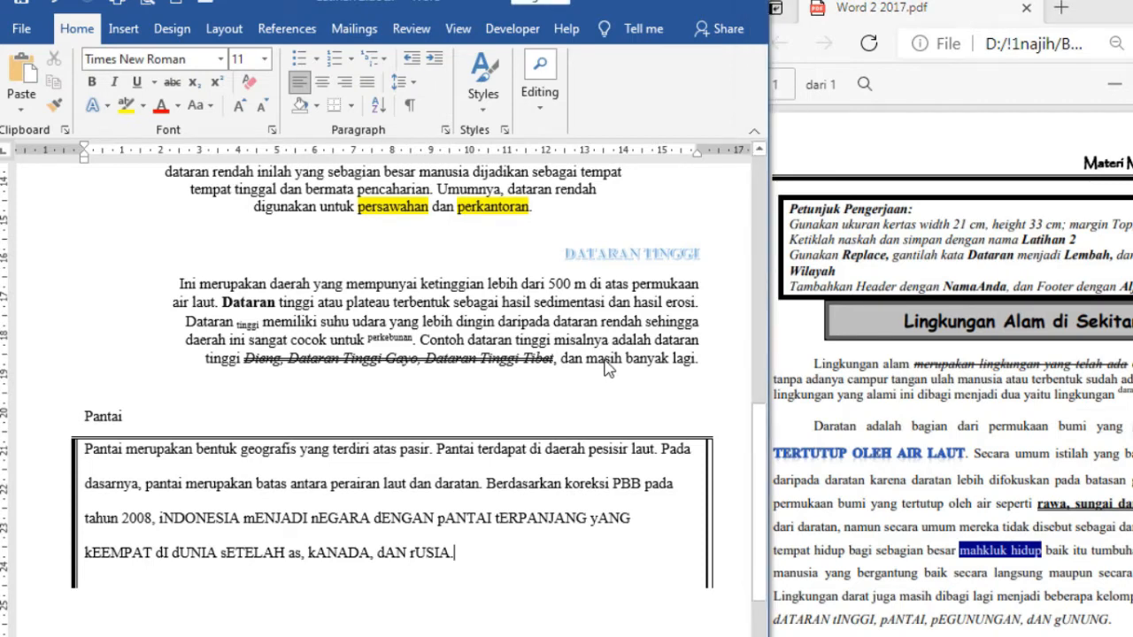
scroll(607, 368, "up", 1)
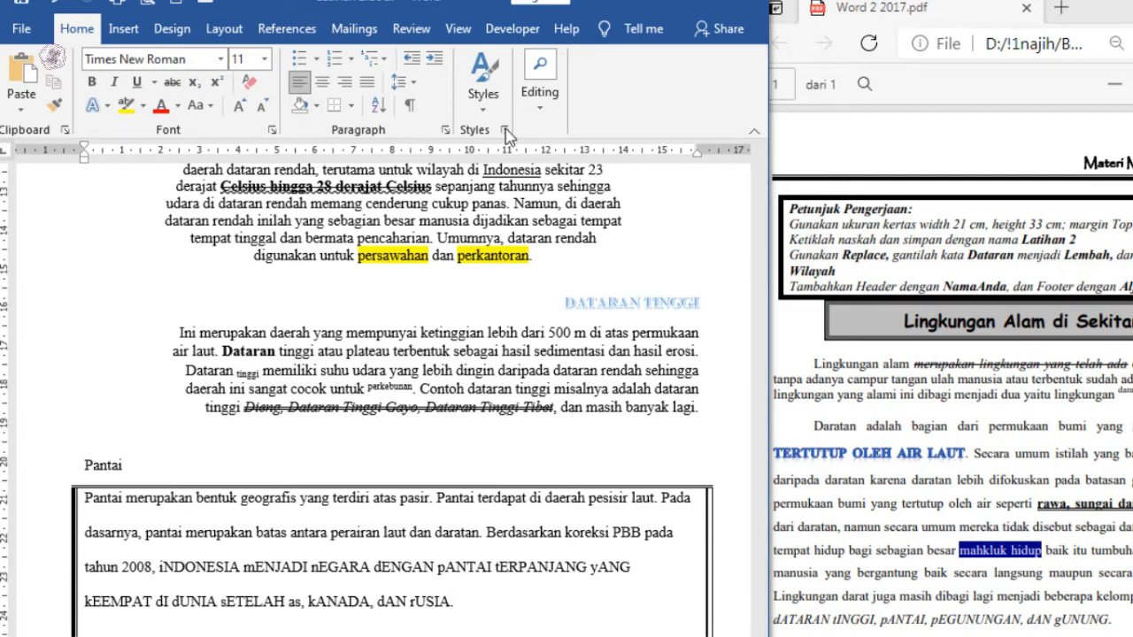
left_click(539, 88)
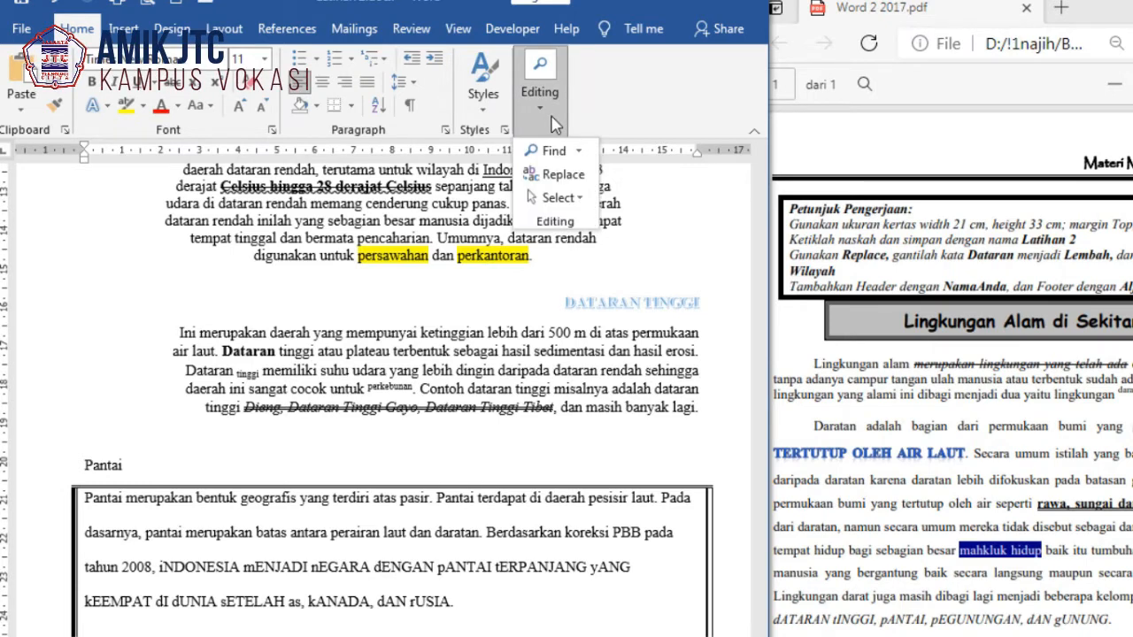
left_click(562, 188)
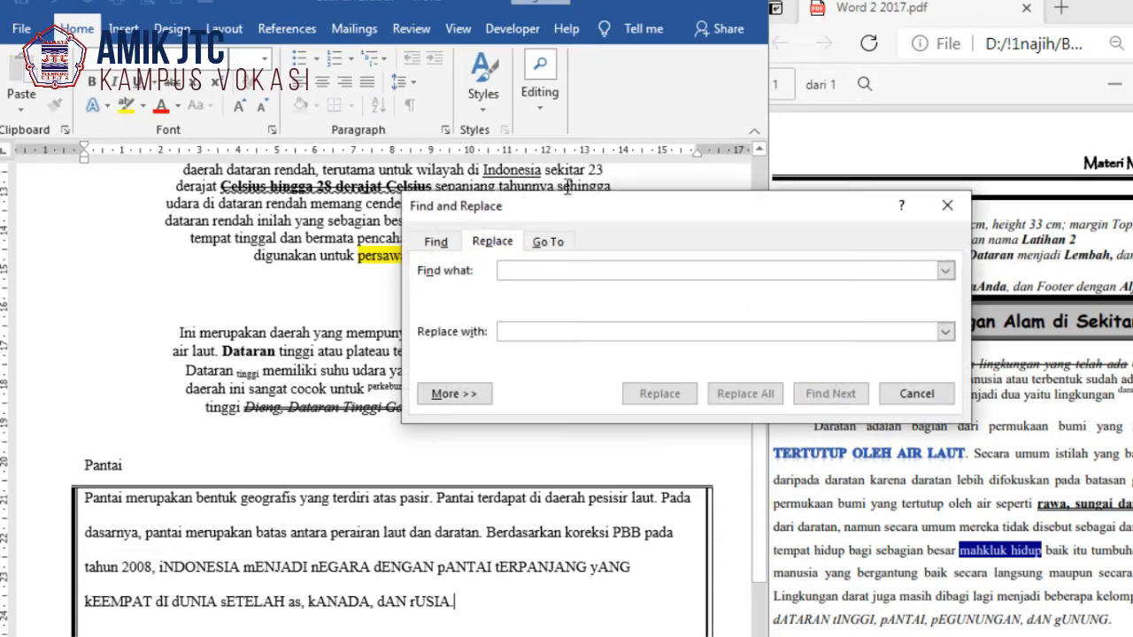
left_click_drag(608, 221, 342, 362)
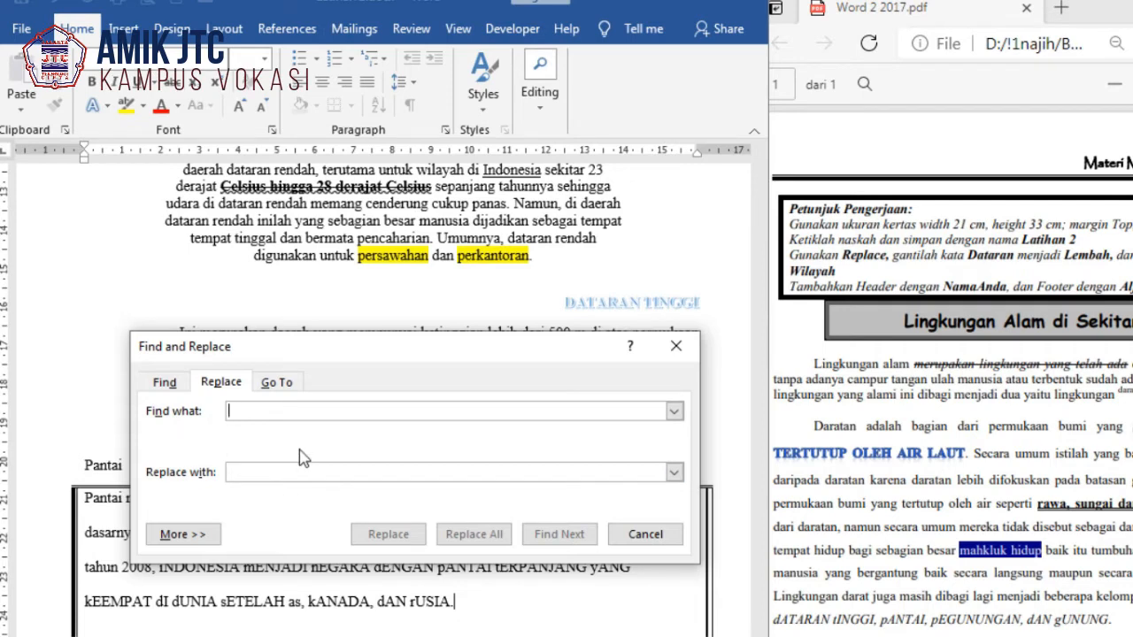
type("Dataran")
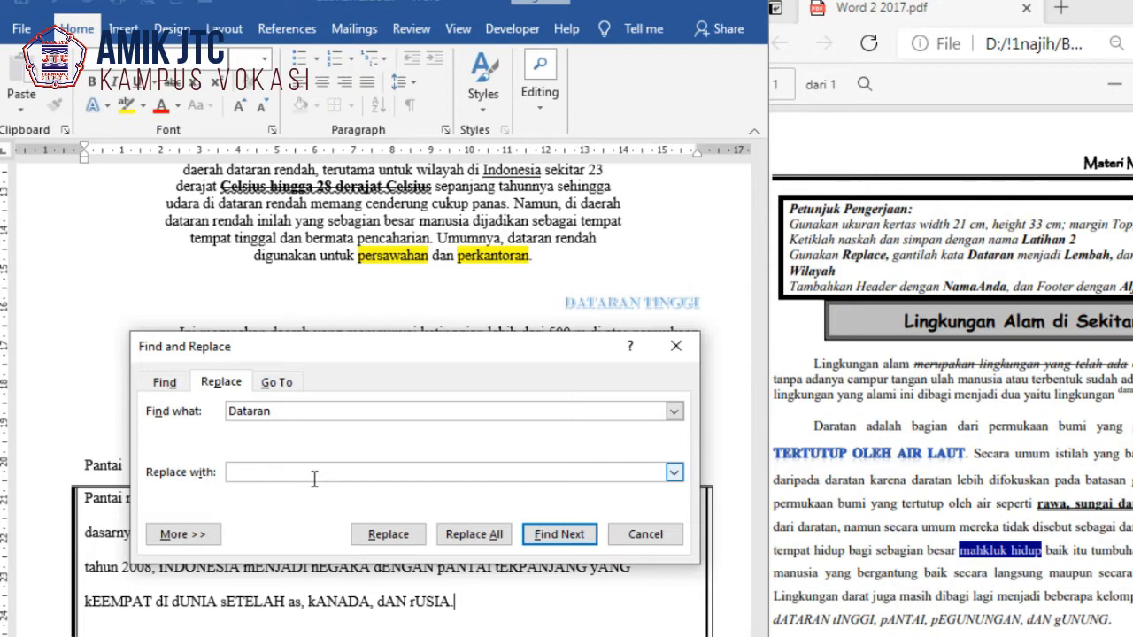
type("Lembah")
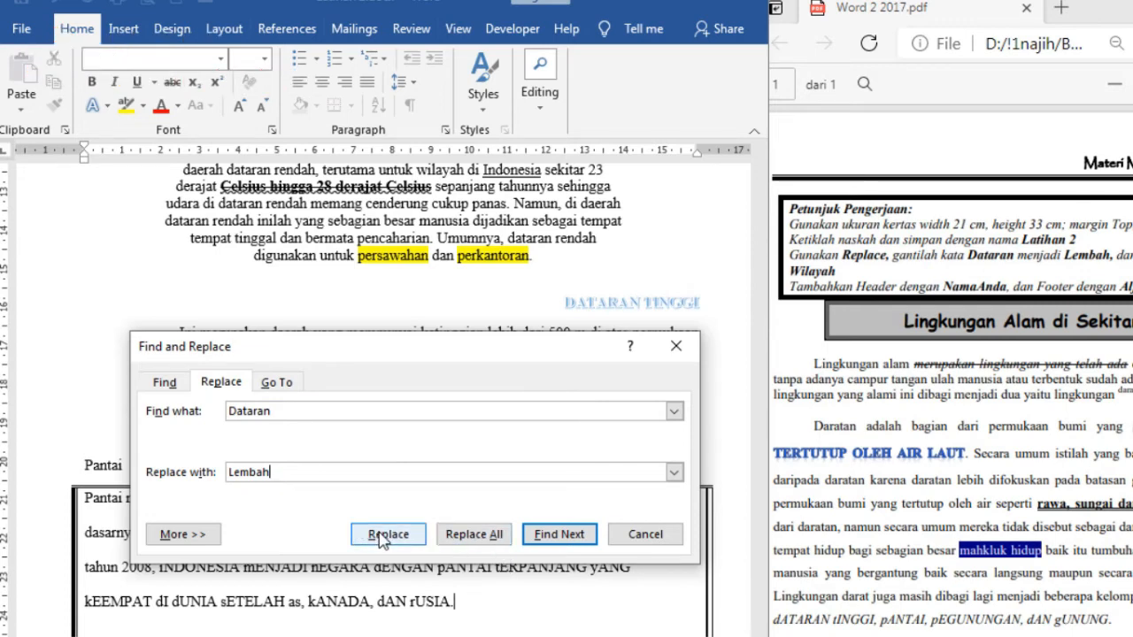
left_click(494, 538)
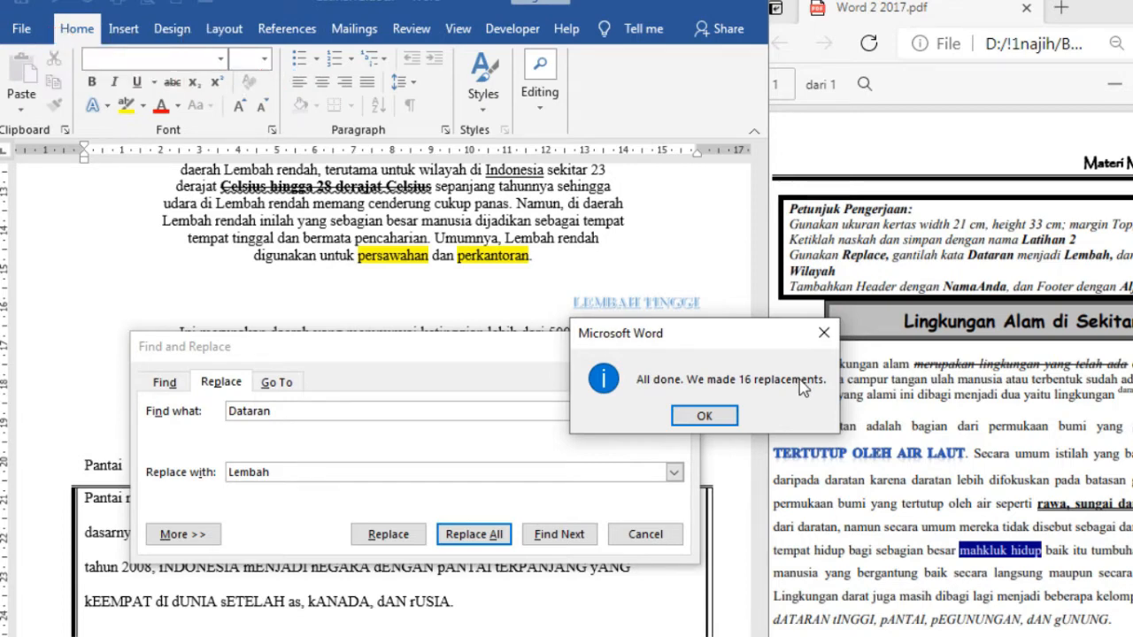
left_click(726, 418)
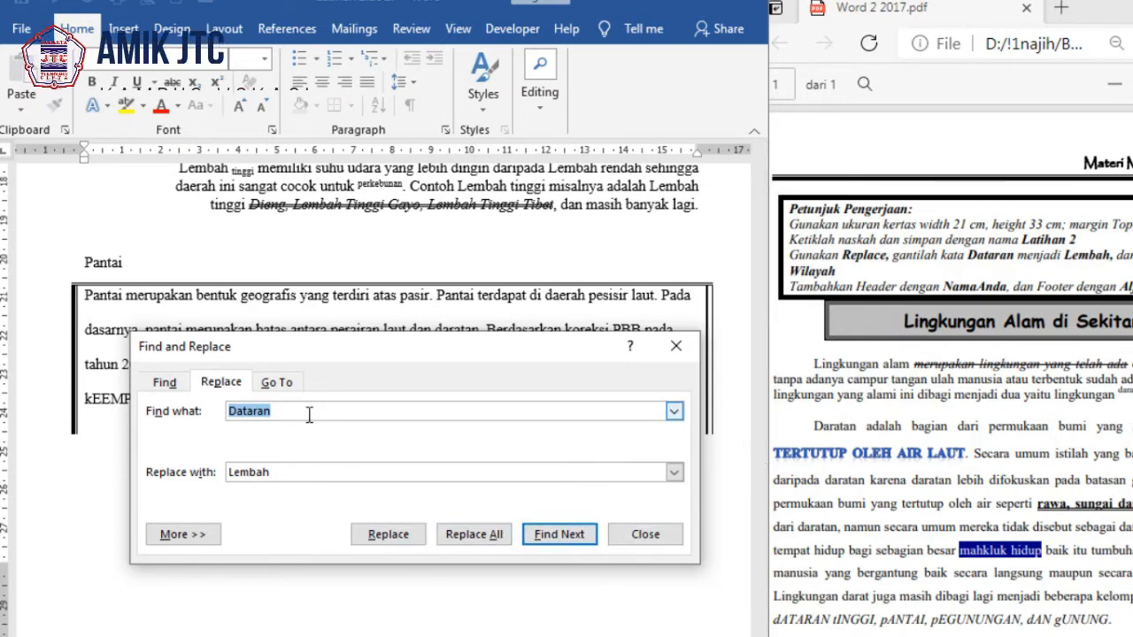
left_click(471, 534)
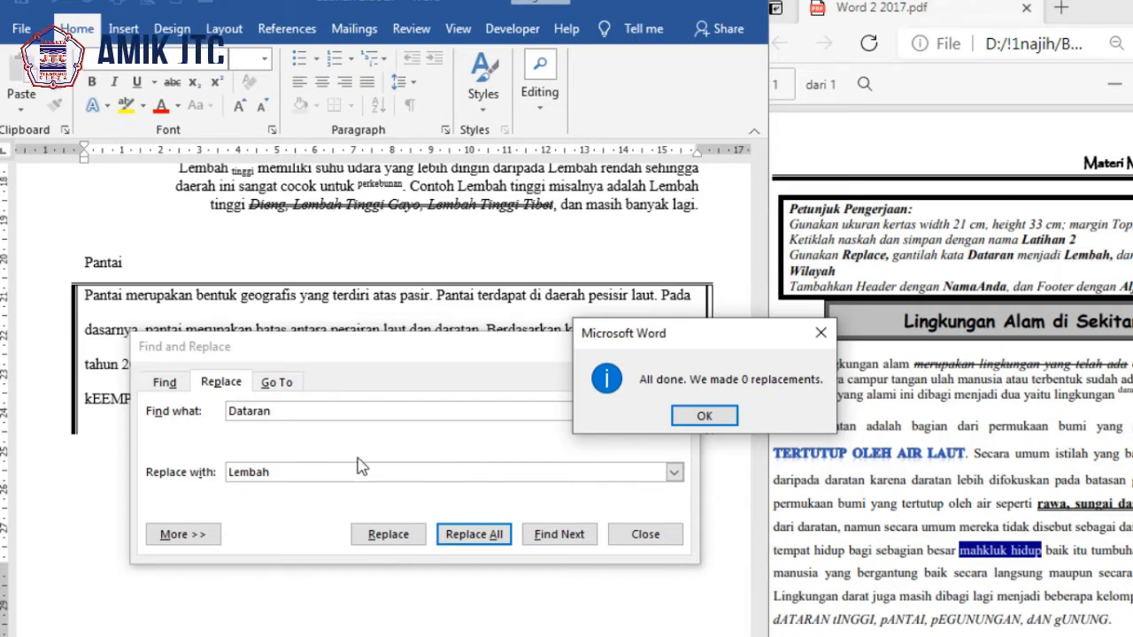
left_click(820, 335)
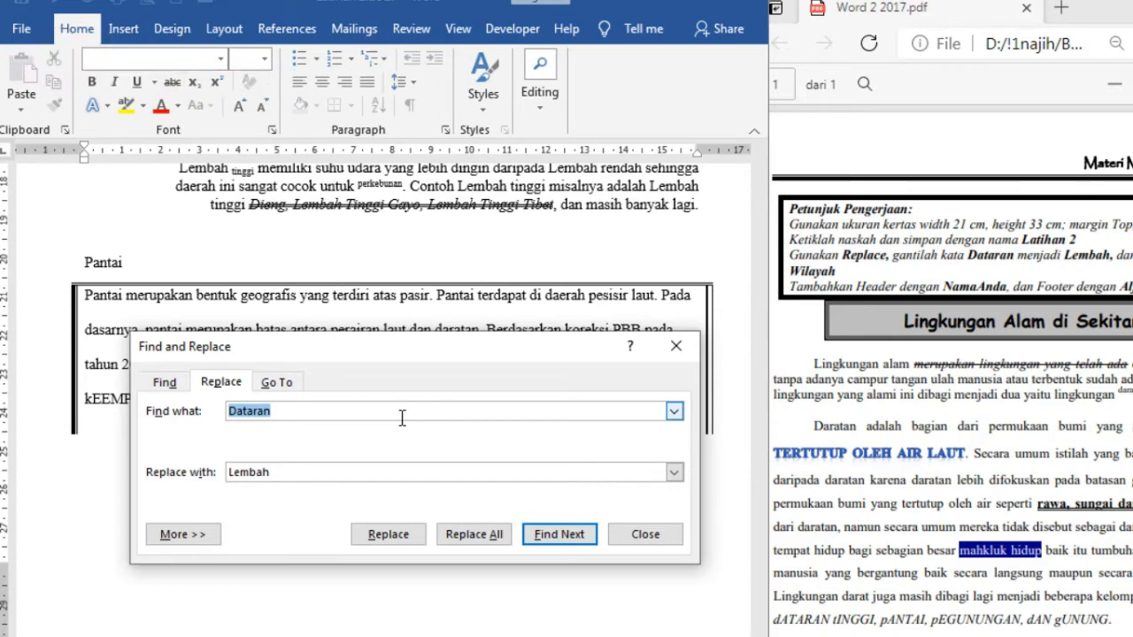
Replace every occurrence of "Lingkungan" with "Wilayah" and close Find and Replace
type("Lingkungan")
key("Tab")
type("W")
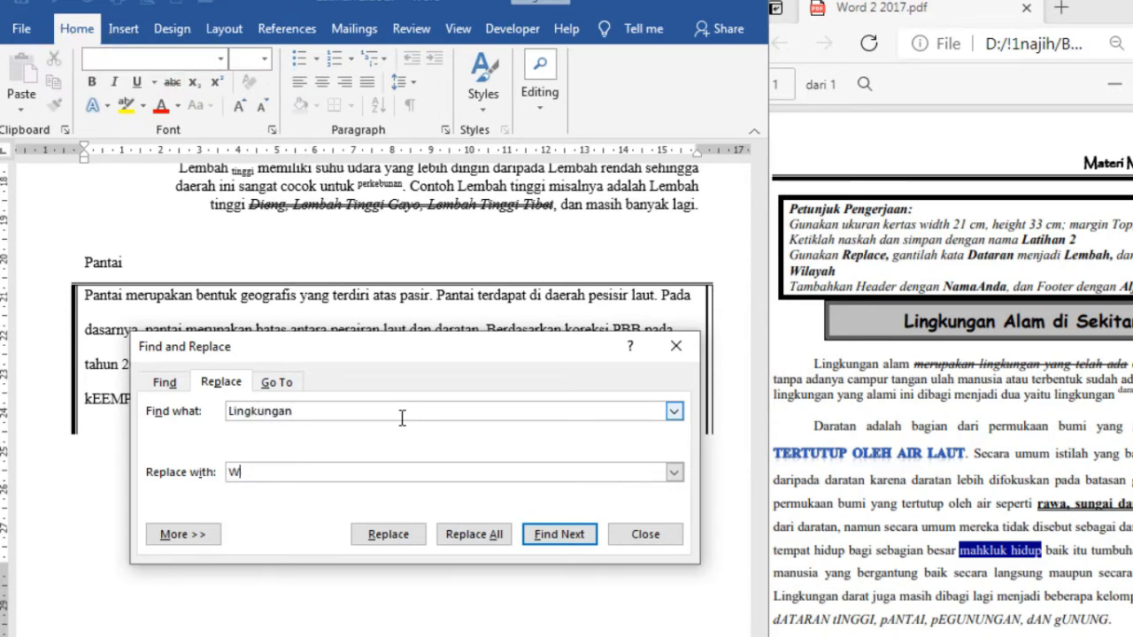
type("ilayah")
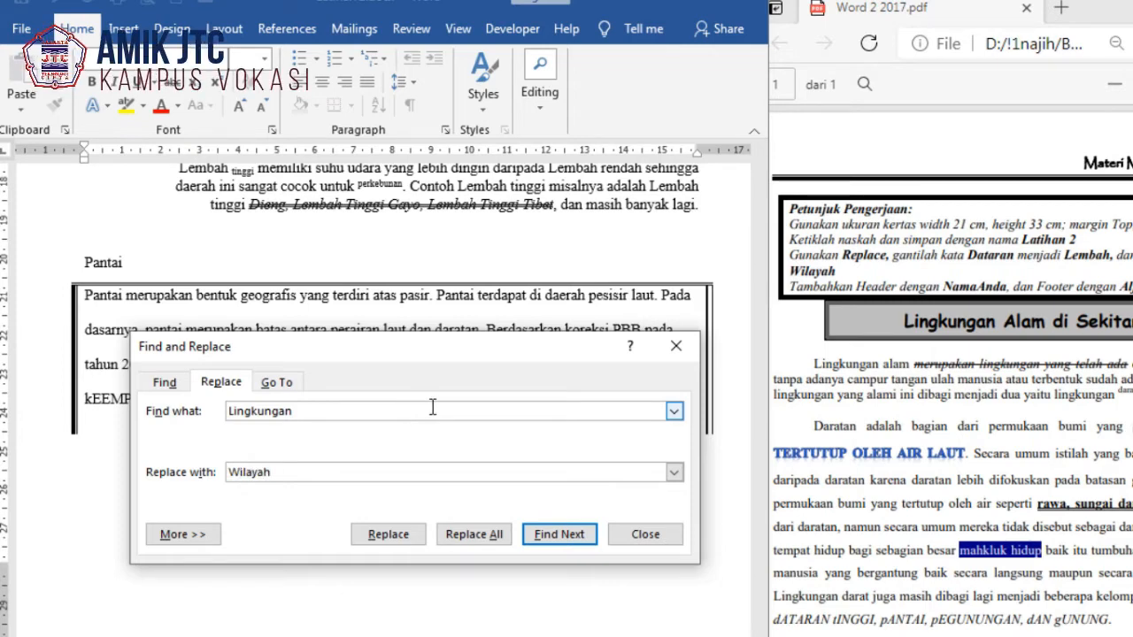
left_click(456, 535)
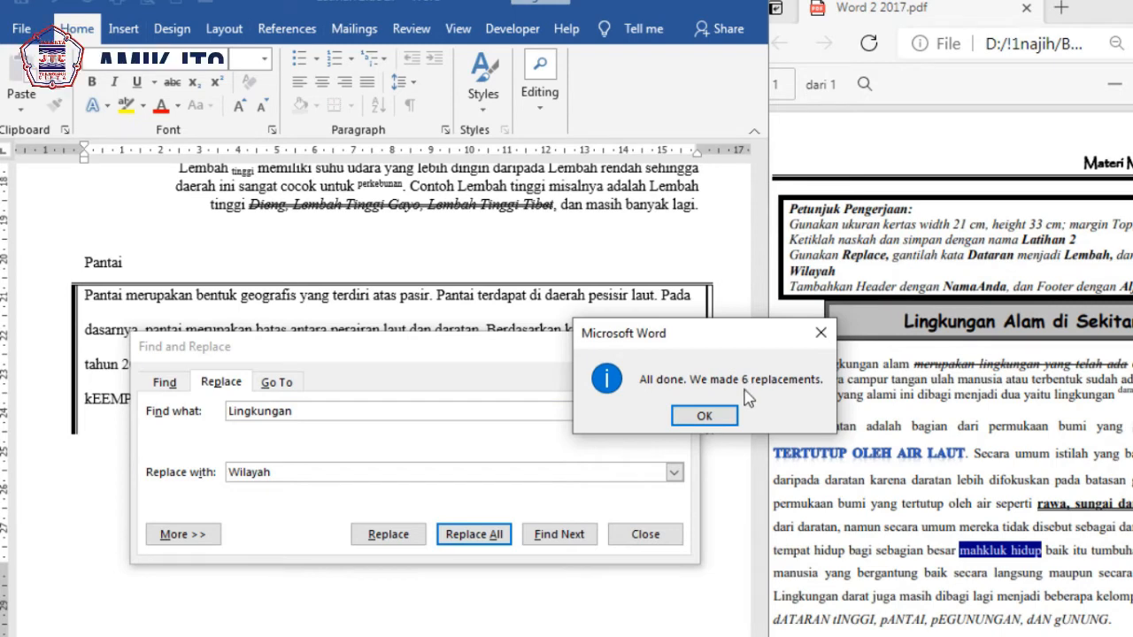
left_click(704, 415)
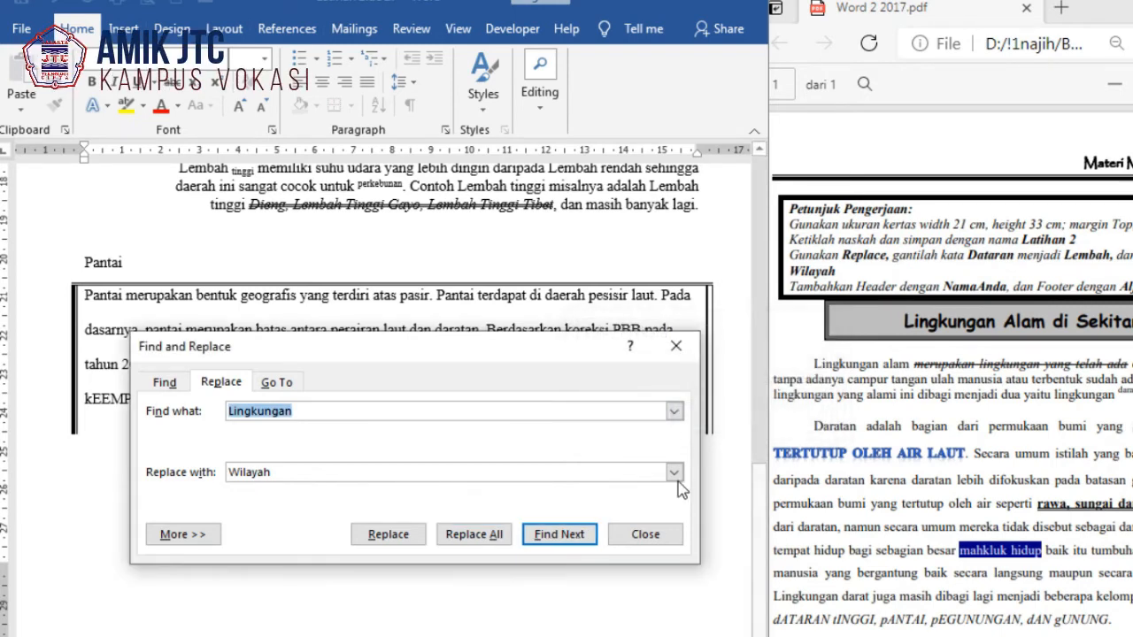
left_click(664, 537)
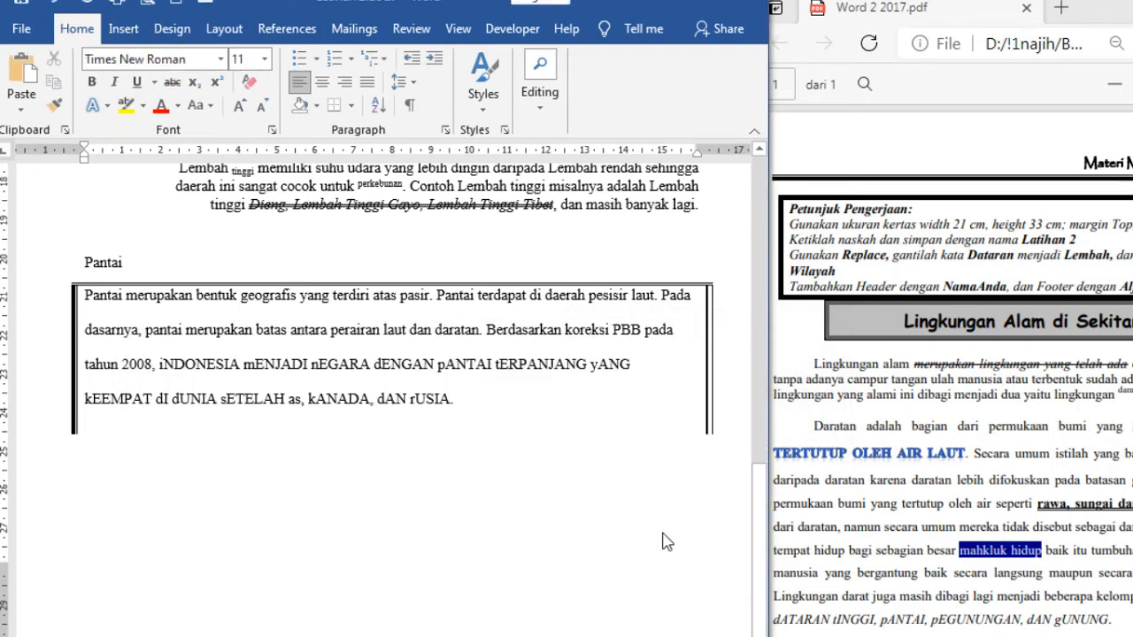
Maximize the document window, search the document for "lembah" and look through the highlighted matches
left_click(555, 117)
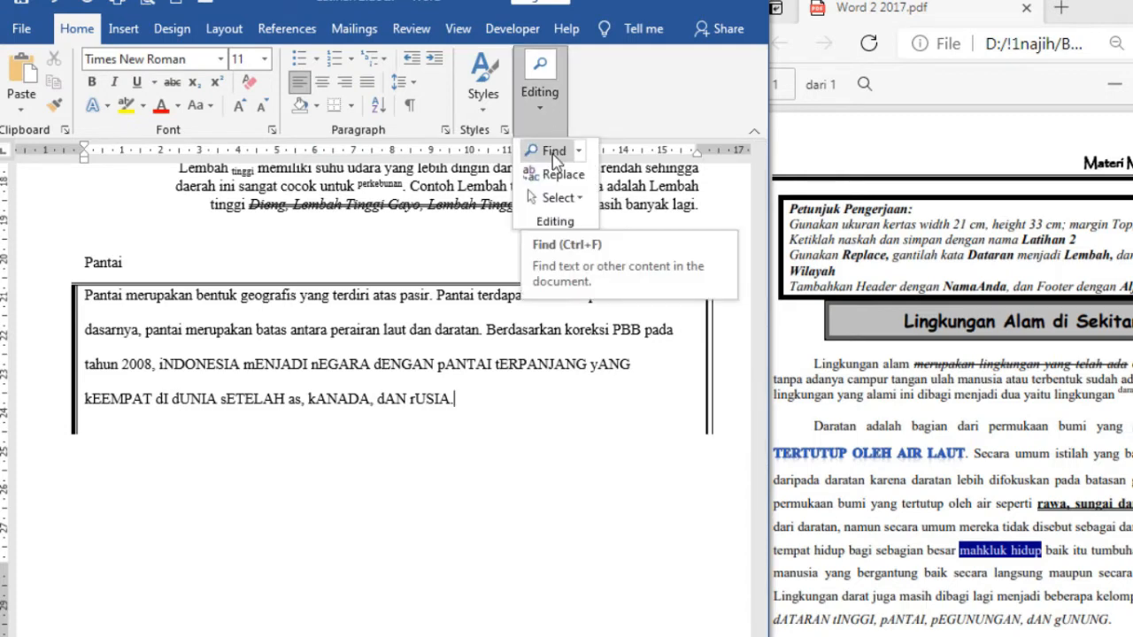
left_click(554, 152)
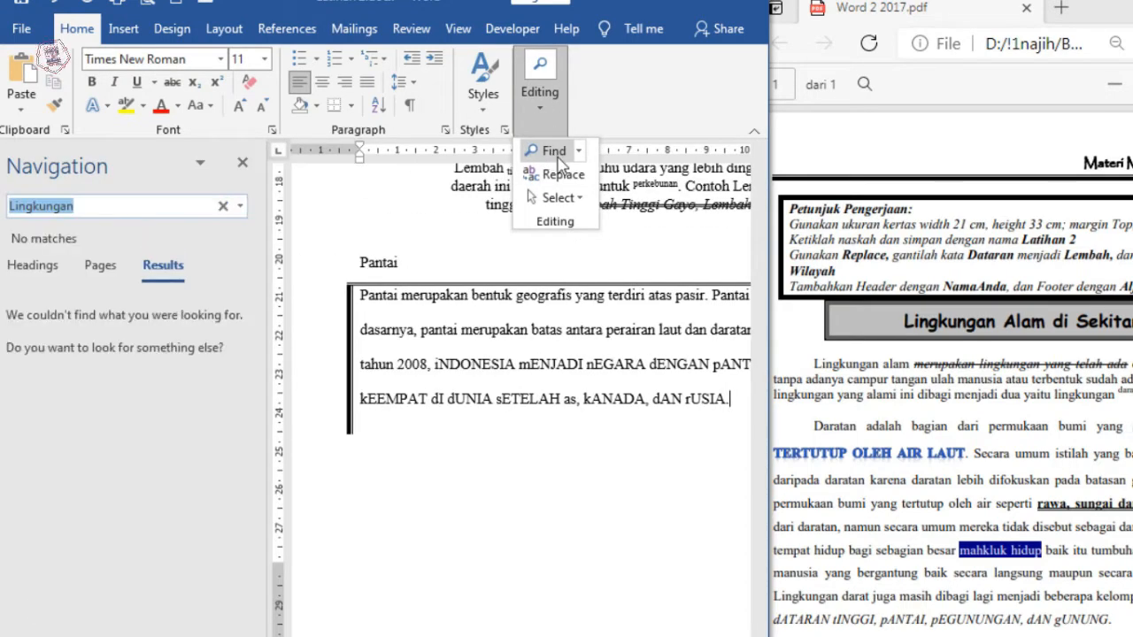
key("super+Up")
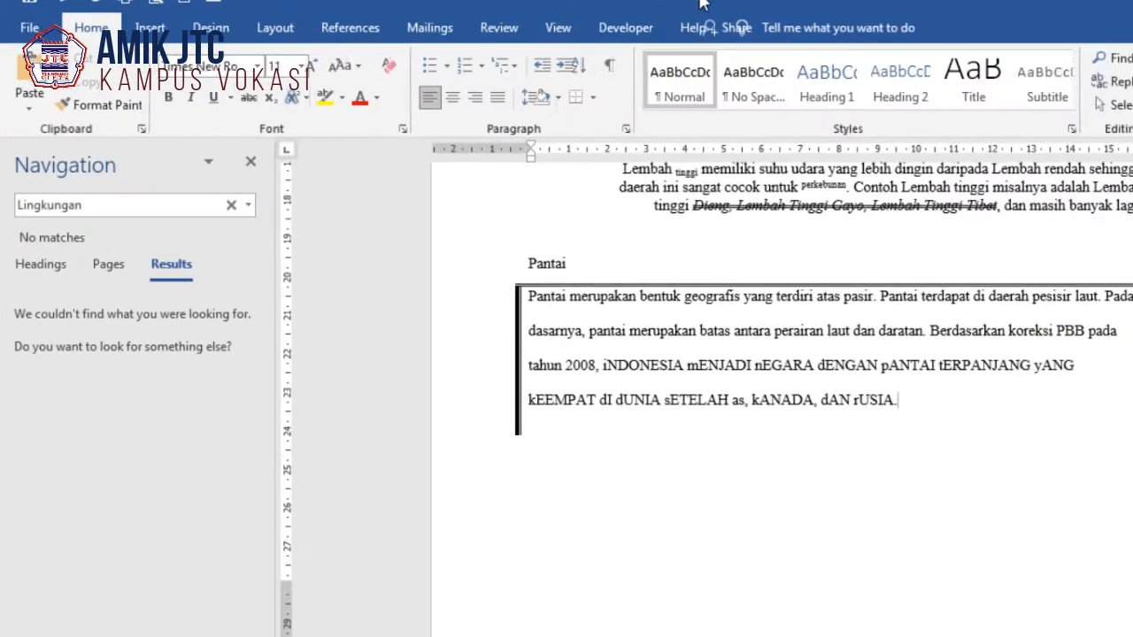
left_click(177, 205)
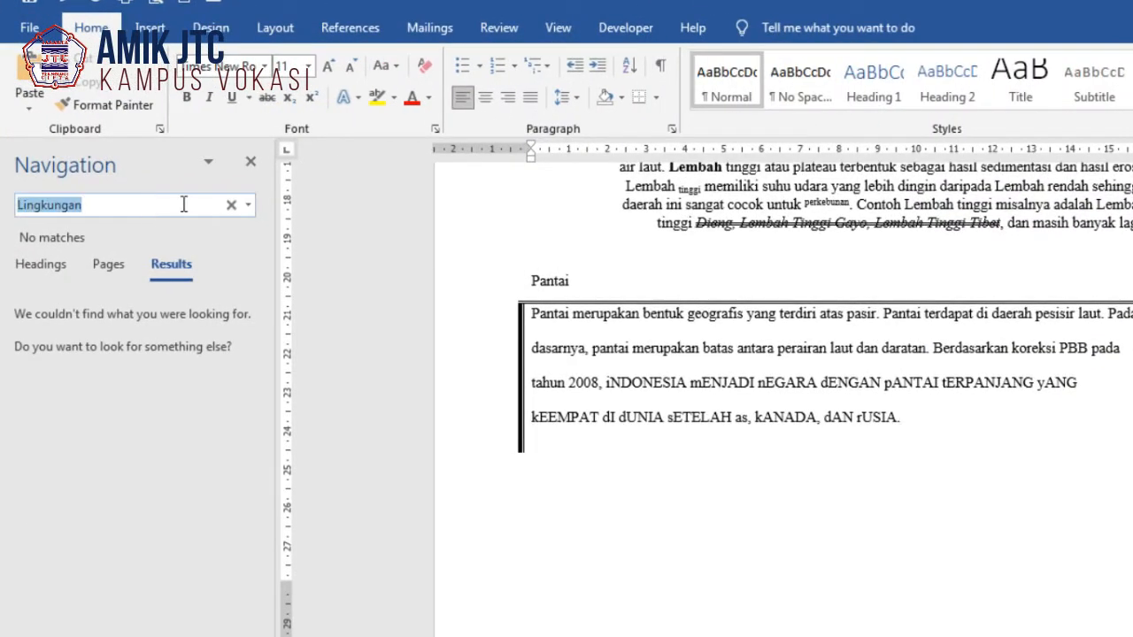
type("lembah")
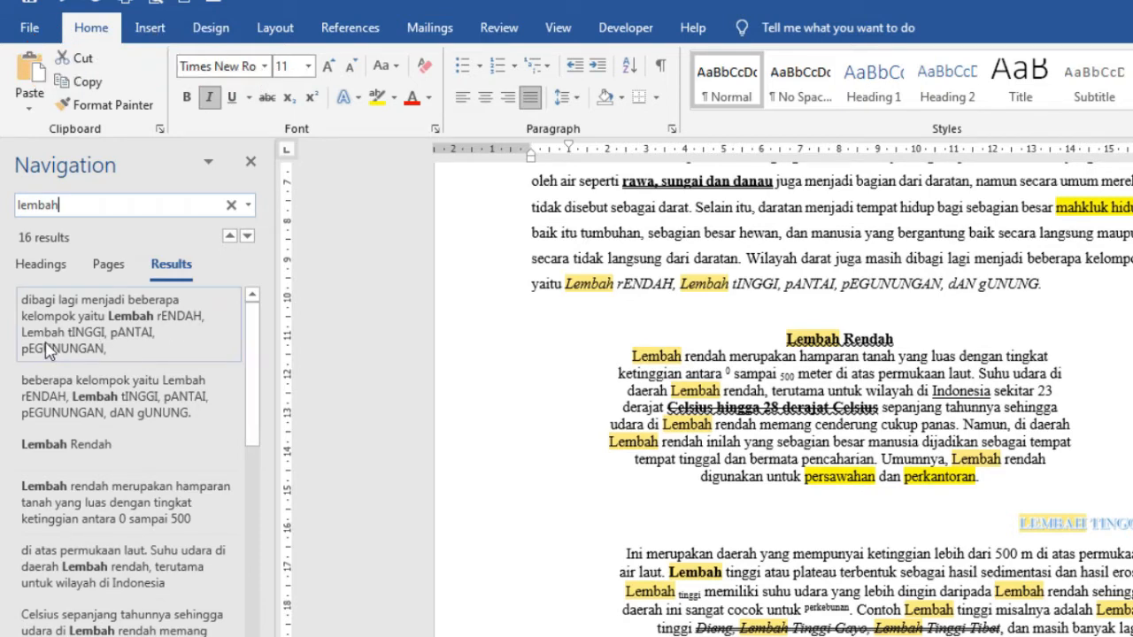
scroll(257, 379, "down", 1)
mouse_move(257, 378)
left_mouse_down()
mouse_move(268, 634)
mouse_move(253, 295)
mouse_move(254, 360)
left_mouse_up()
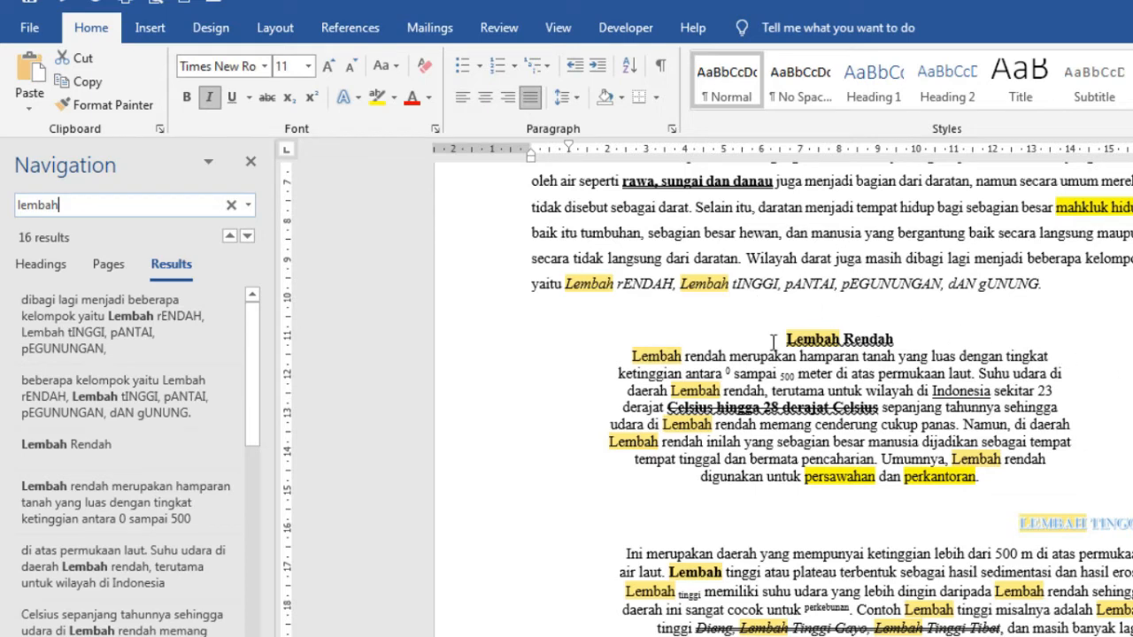
scroll(772, 340, "up", 2)
scroll(935, 460, "up", 5)
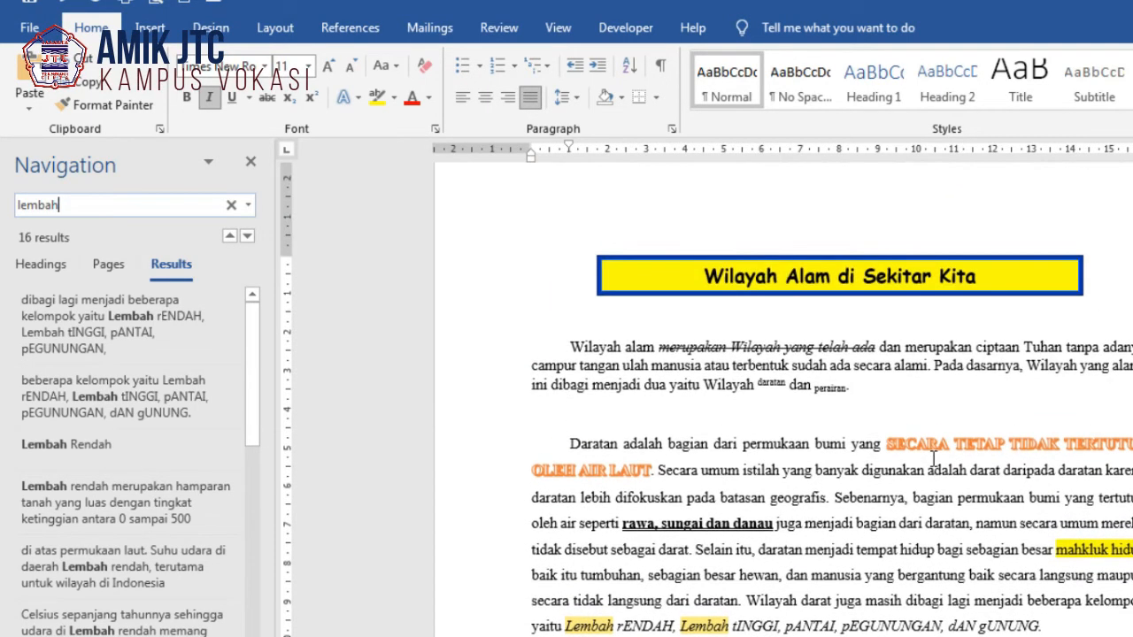
scroll(934, 458, "down", 3)
Search the document for "lingkungan" and for "wilayah" to check the replacement
double_click(180, 202)
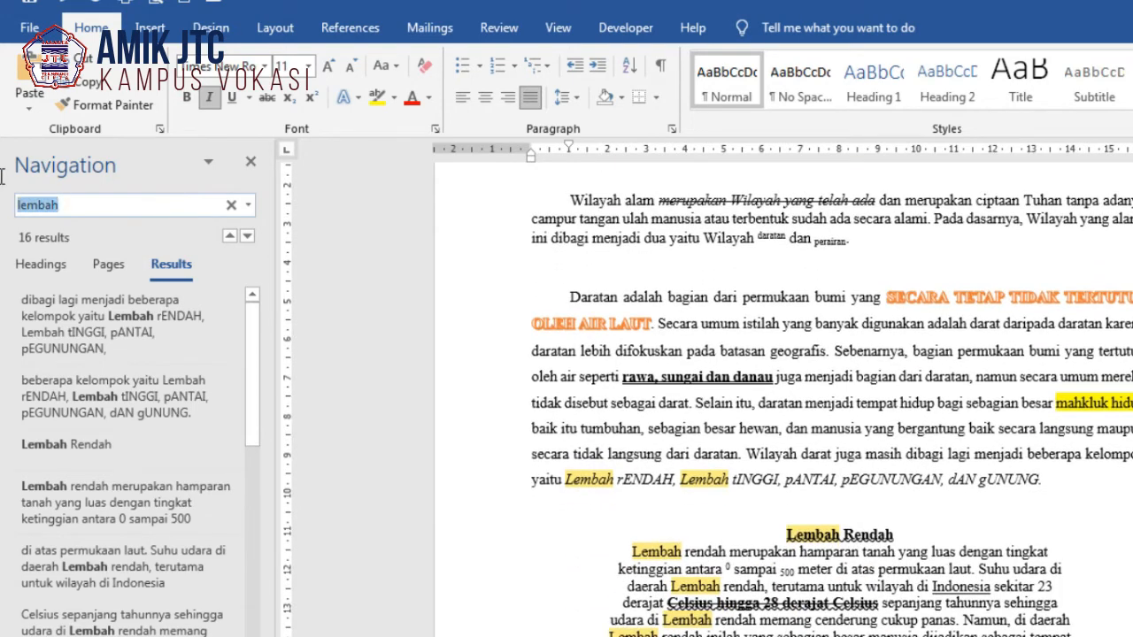
type("lingkung")
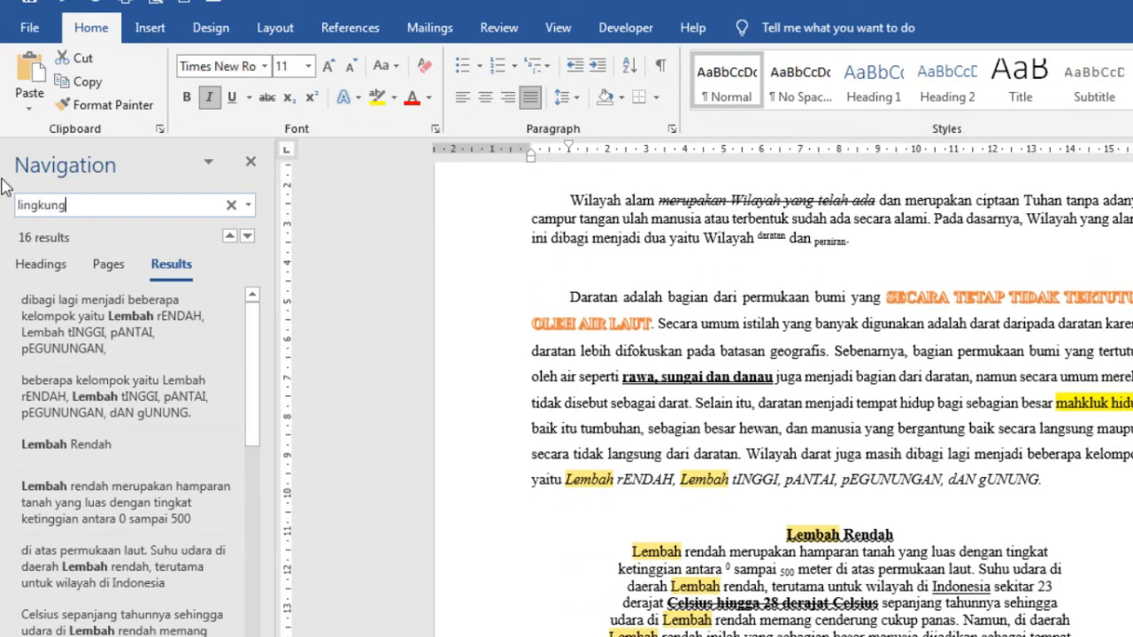
type("an")
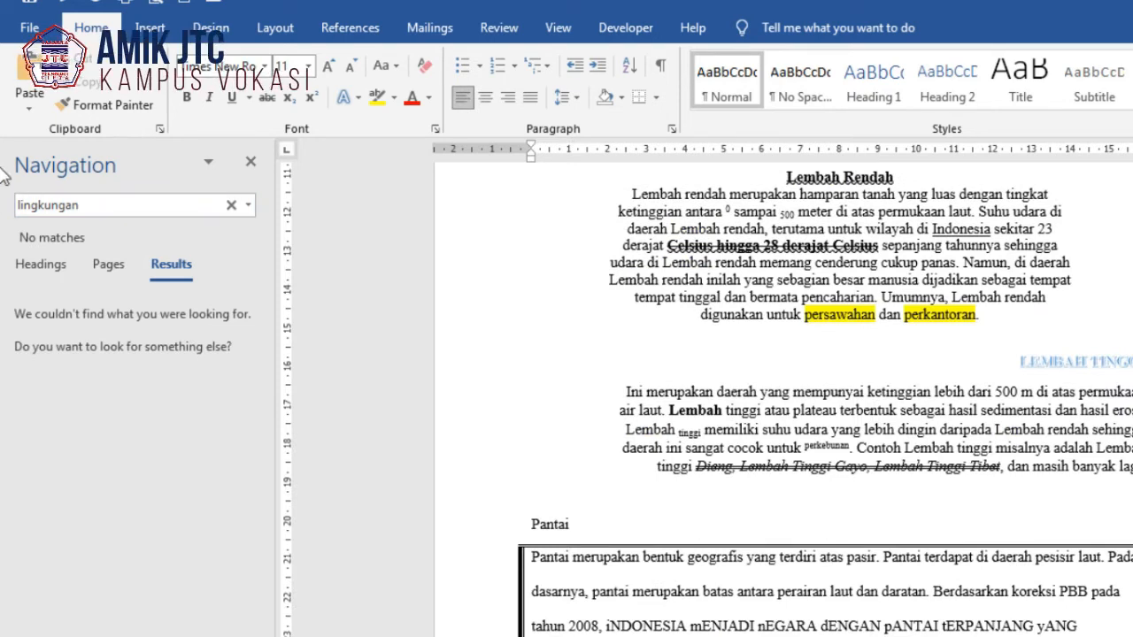
left_click(41, 209)
type("wilaya")
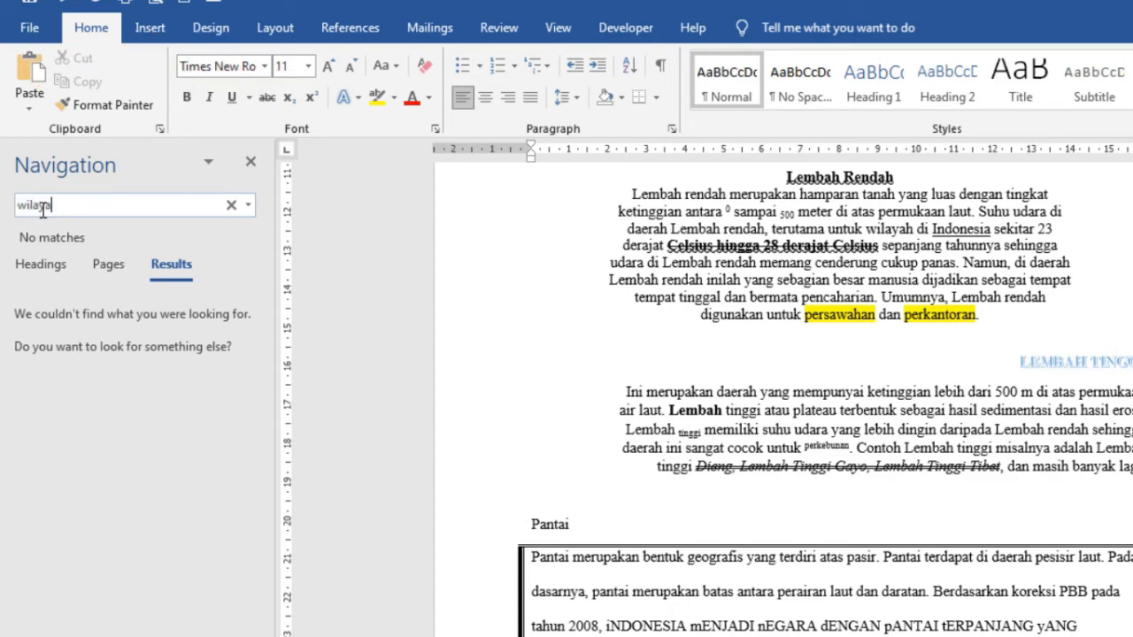
type("h")
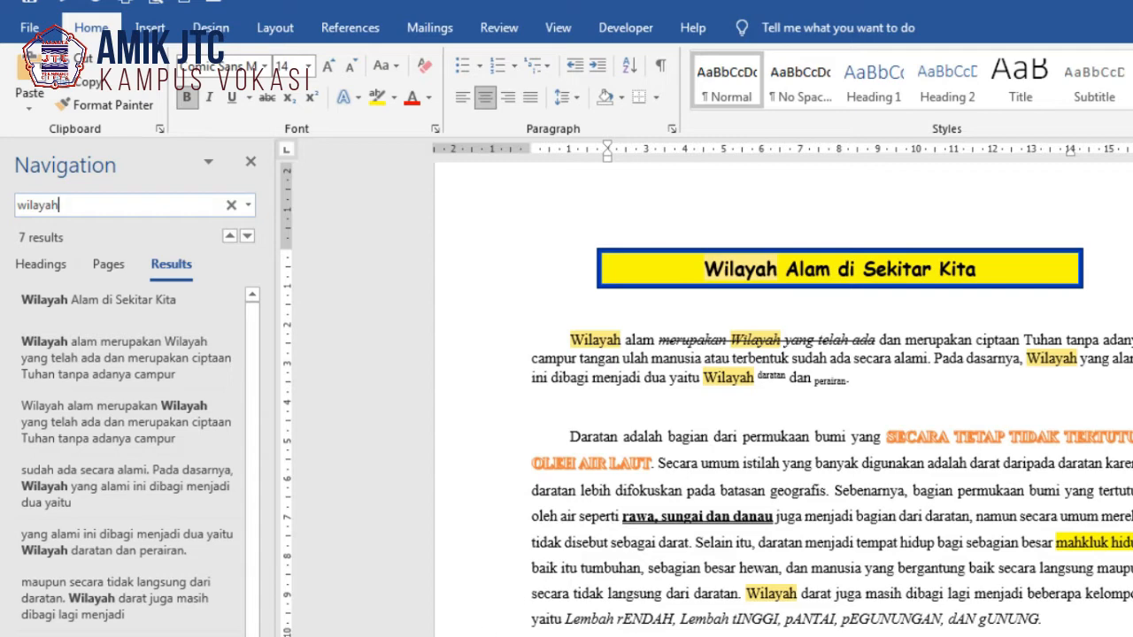
Read the header and footer instructions in the sample PDF, return to the Word document and close its navigation pane
left_click(372, 610)
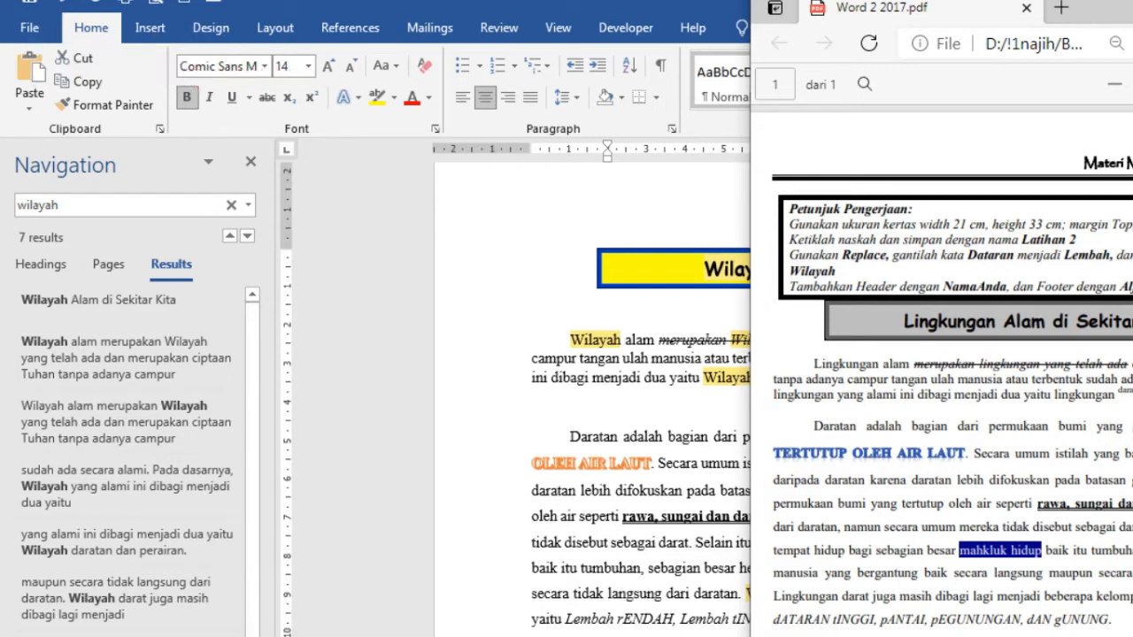
left_click(617, 308)
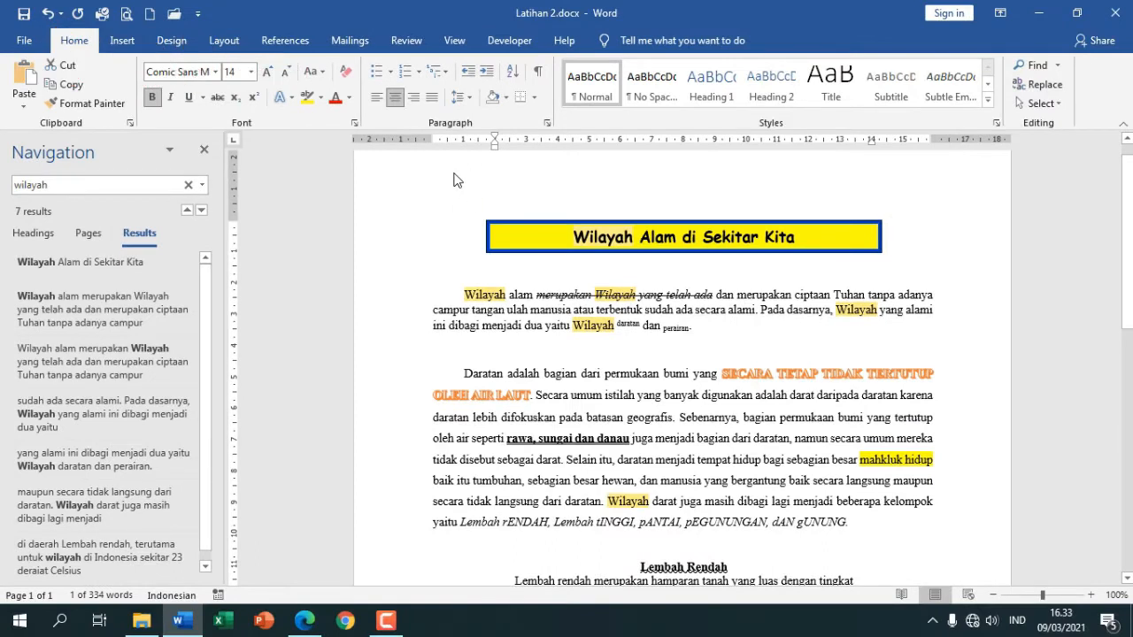
left_click(125, 42)
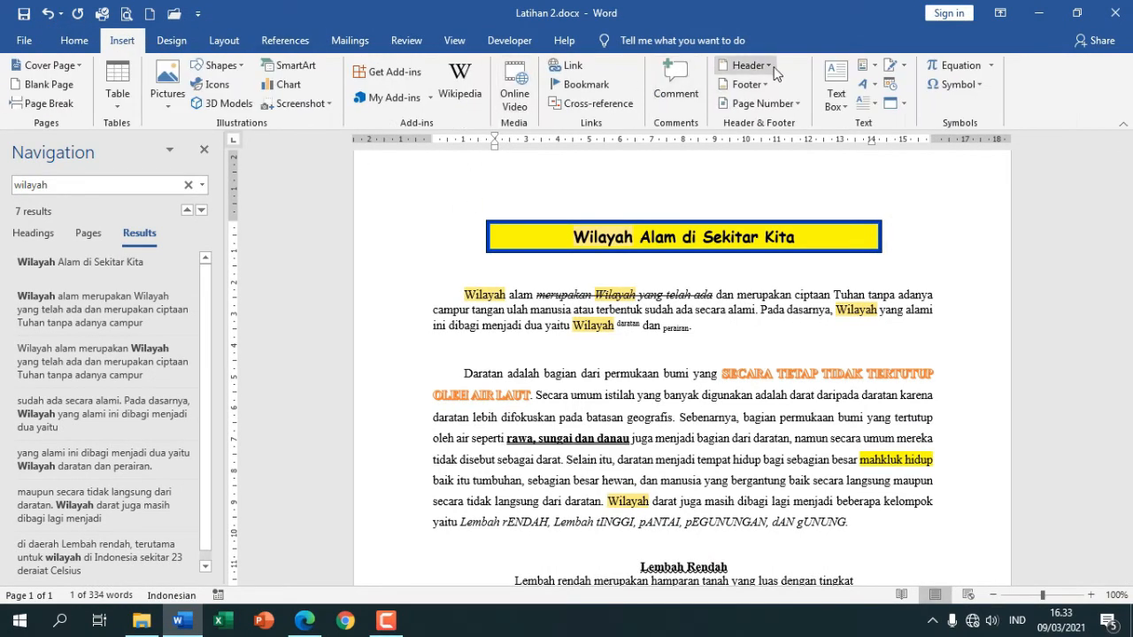
left_click(205, 151)
scroll(410, 262, "up", 4)
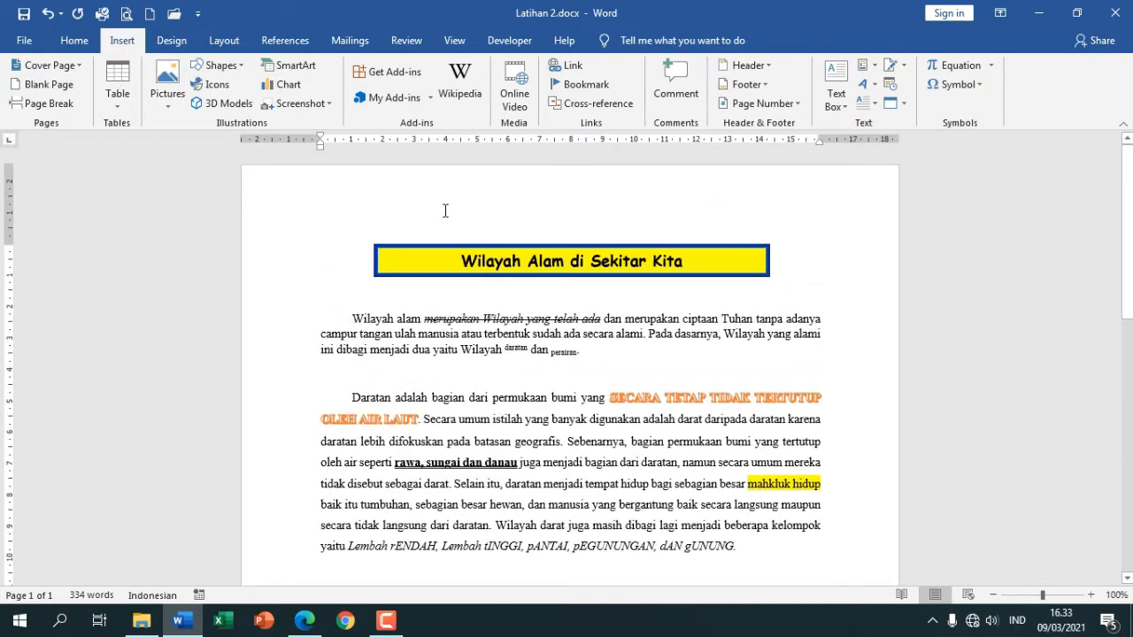
Open the page header for editing and enter the author's full name with the S.Kom title
double_click(362, 195)
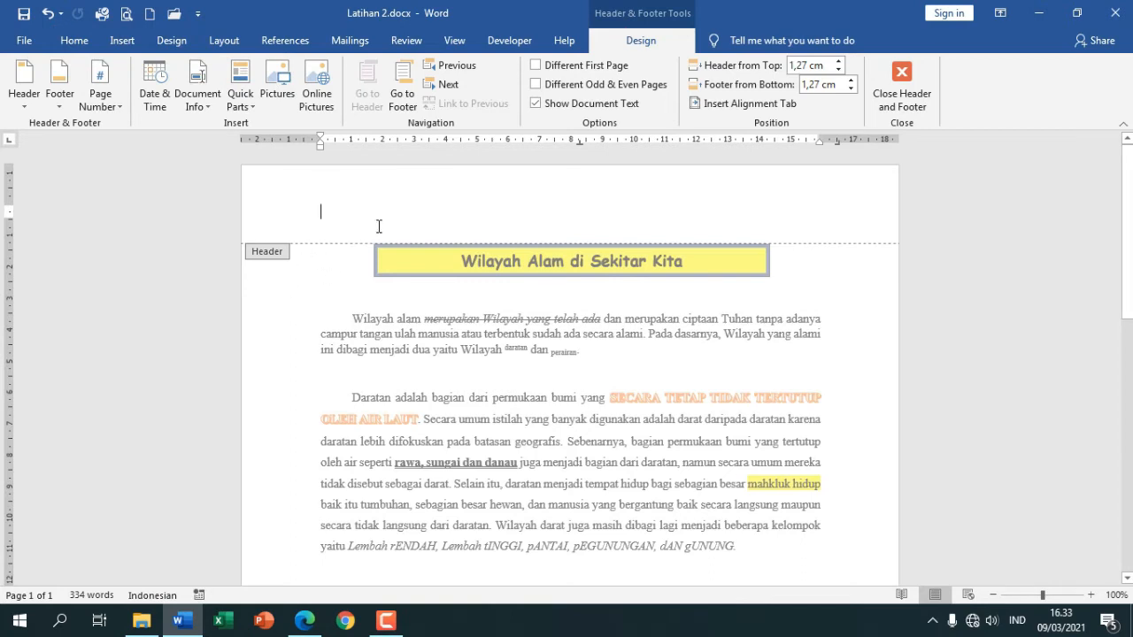
type("ajih")
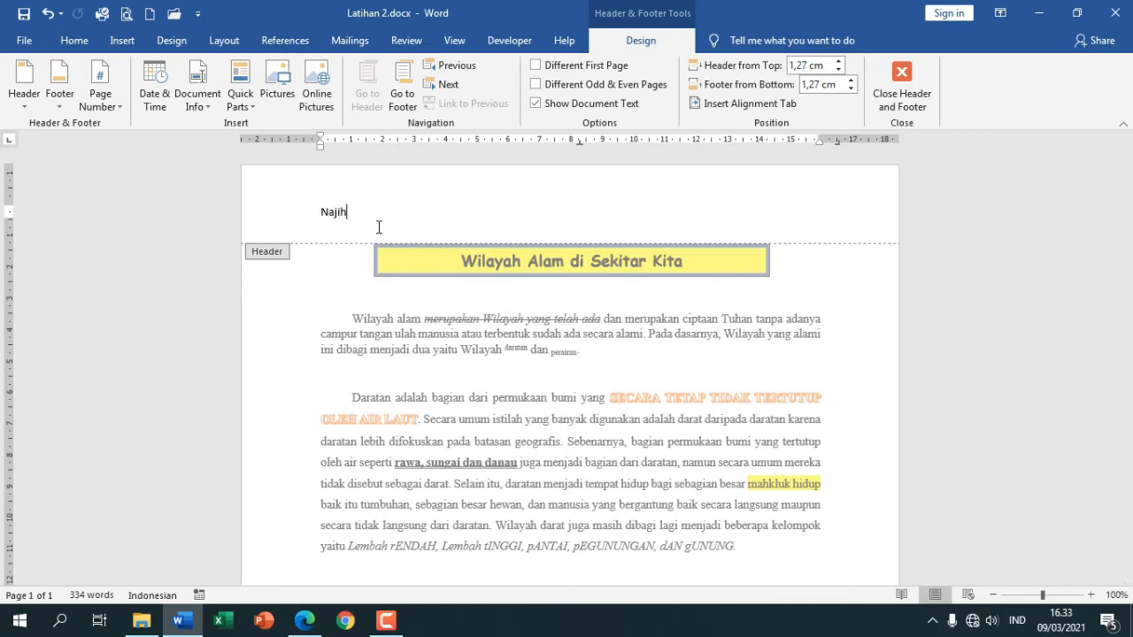
type(" Ahyadu Zaman, S.Kom")
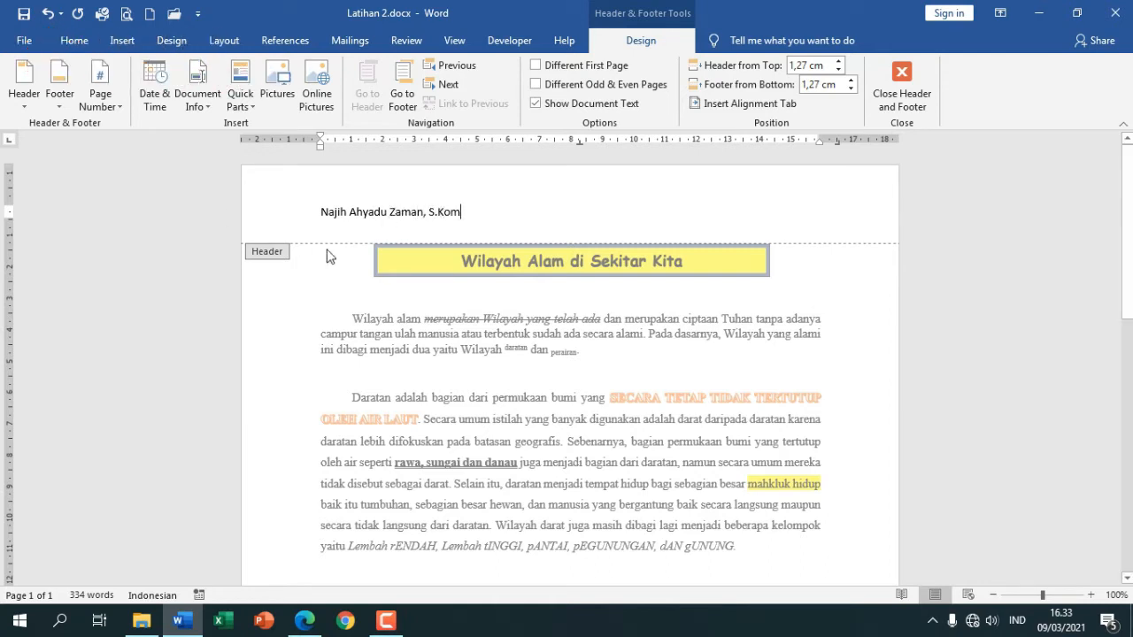
Add a custom bottom border to the header paragraph, using the thick-and-thin double line style at 3 pt width
left_click(268, 222)
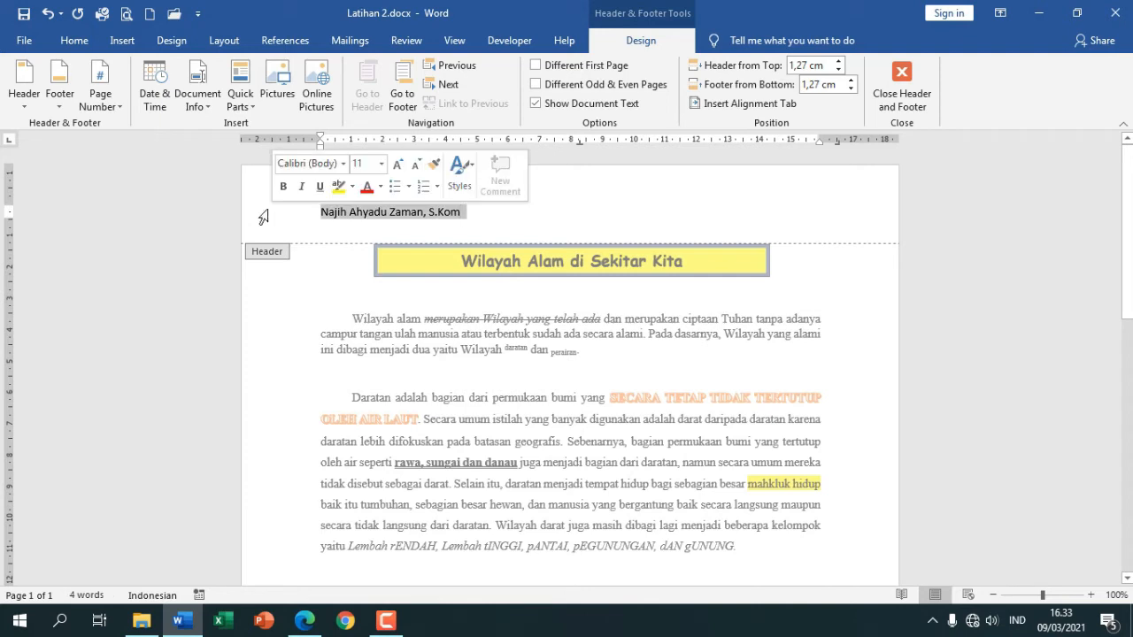
left_click(85, 43)
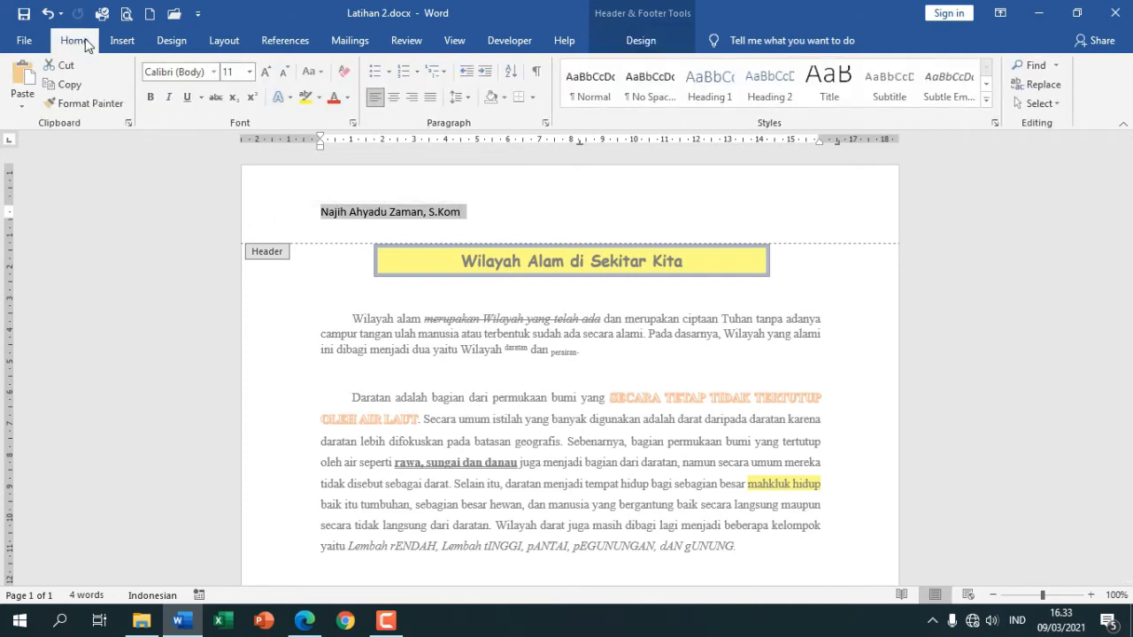
left_click(534, 97)
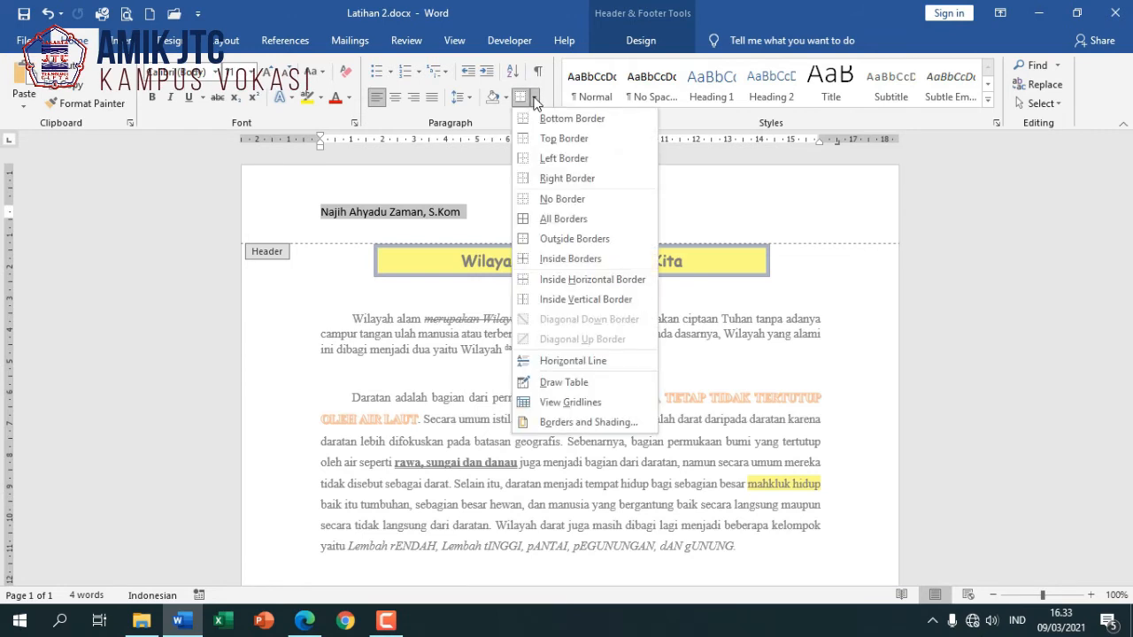
left_click(618, 423)
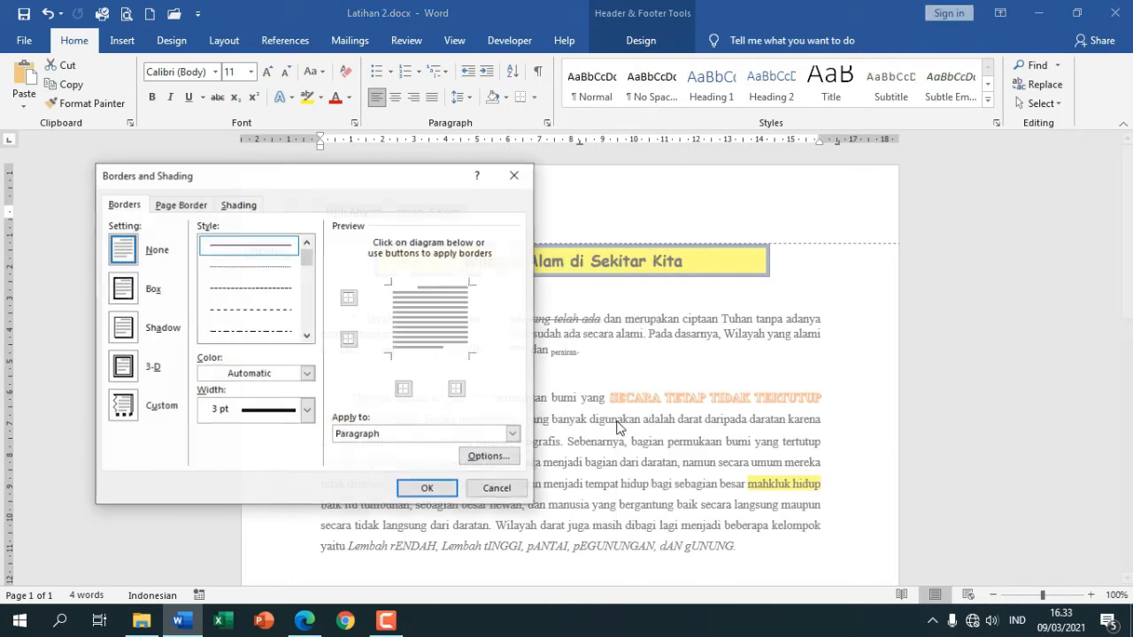
left_click(125, 408)
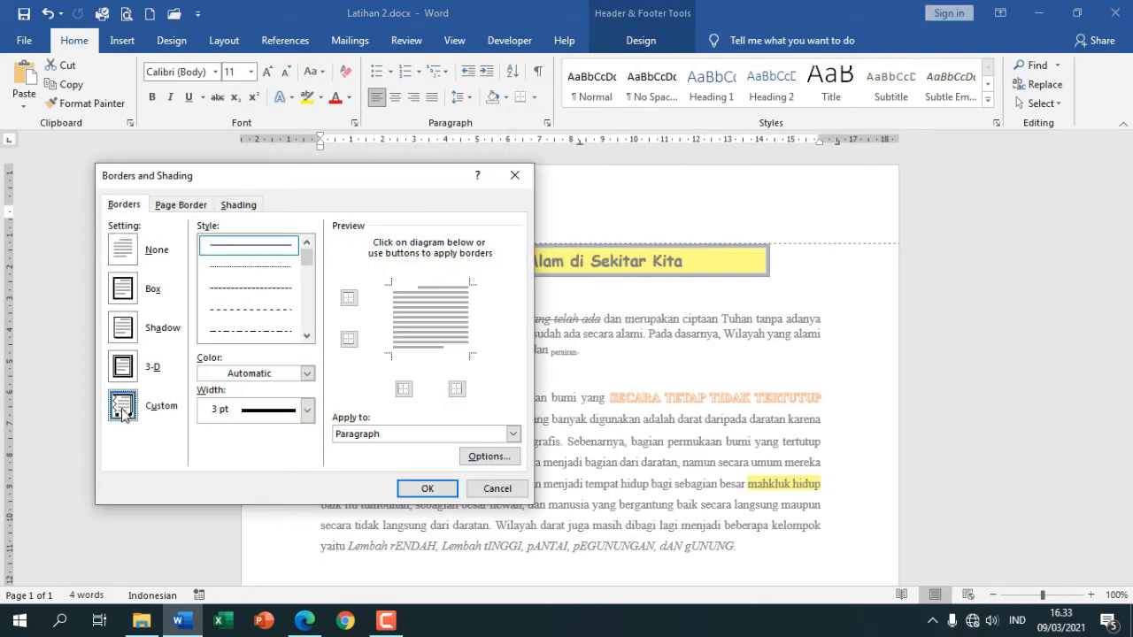
left_click_drag(309, 254, 311, 280)
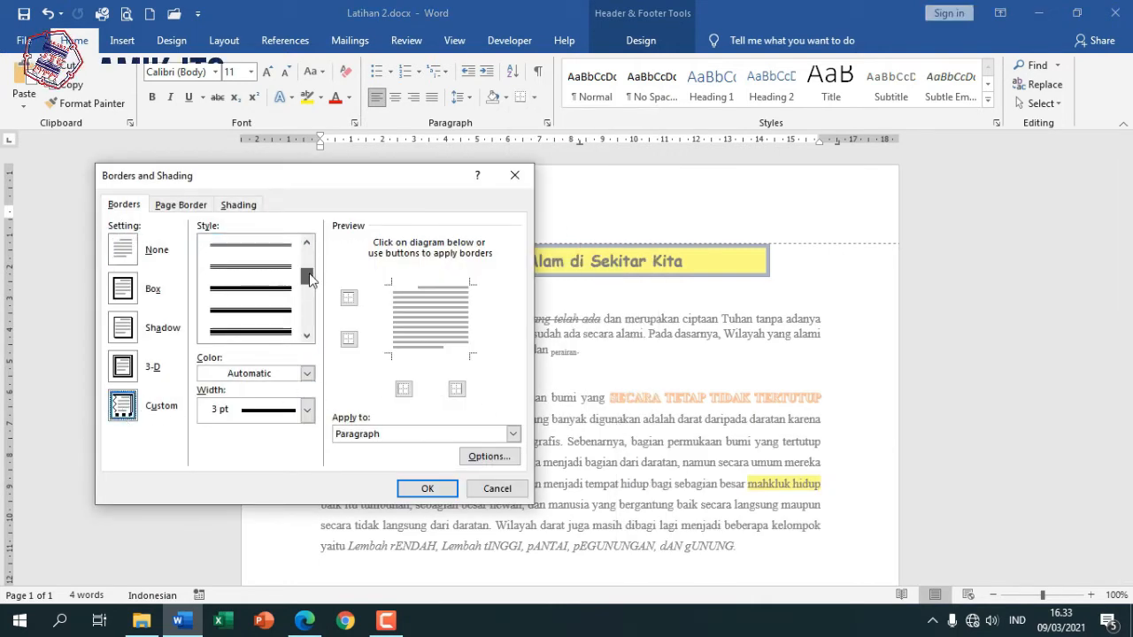
left_click(249, 293)
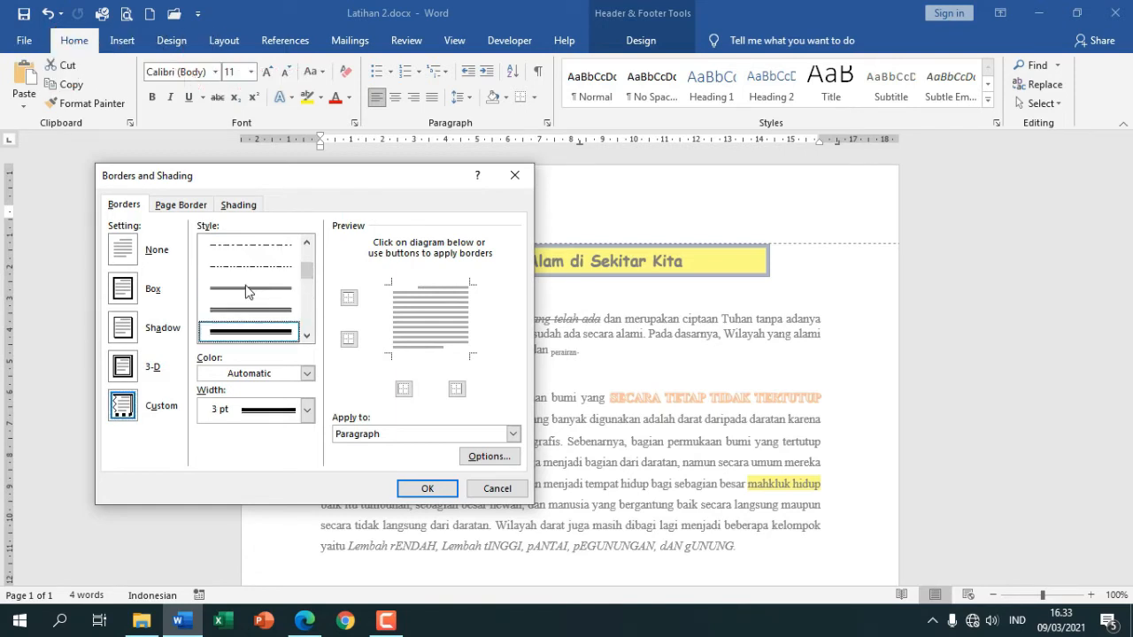
left_click(445, 351)
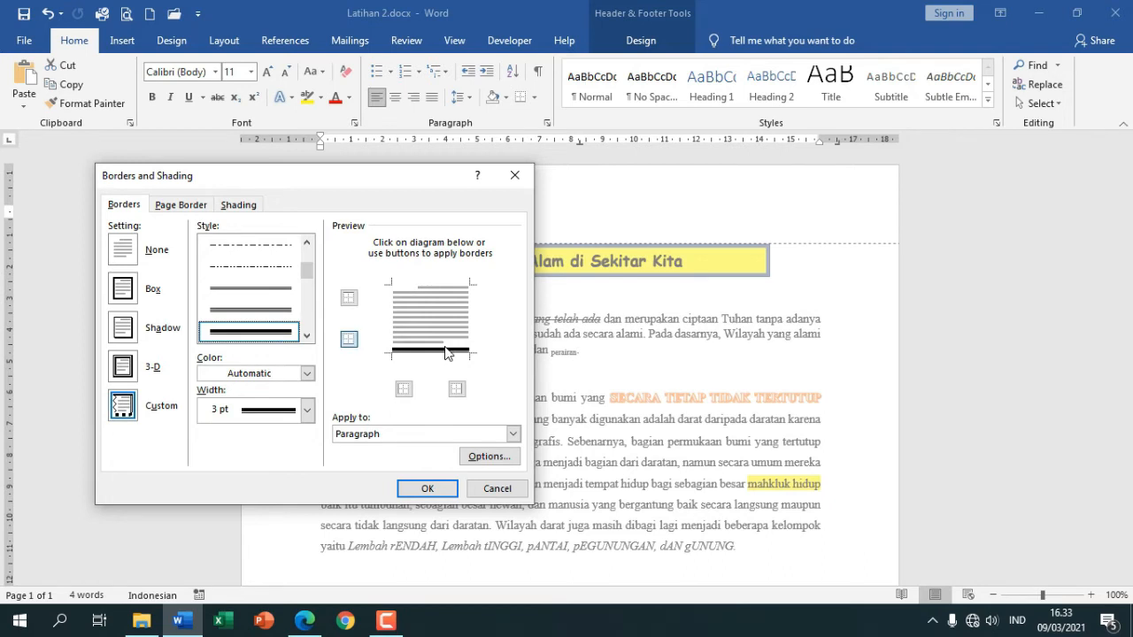
left_click(426, 489)
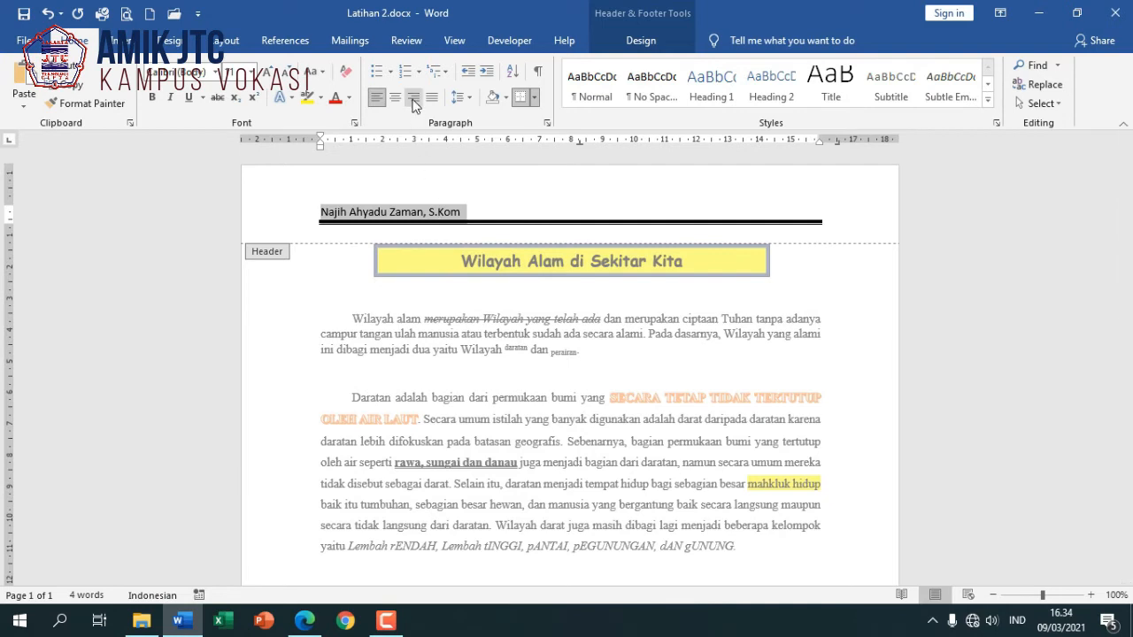
Right-align the header text and format it in italic Arial
left_click(413, 101)
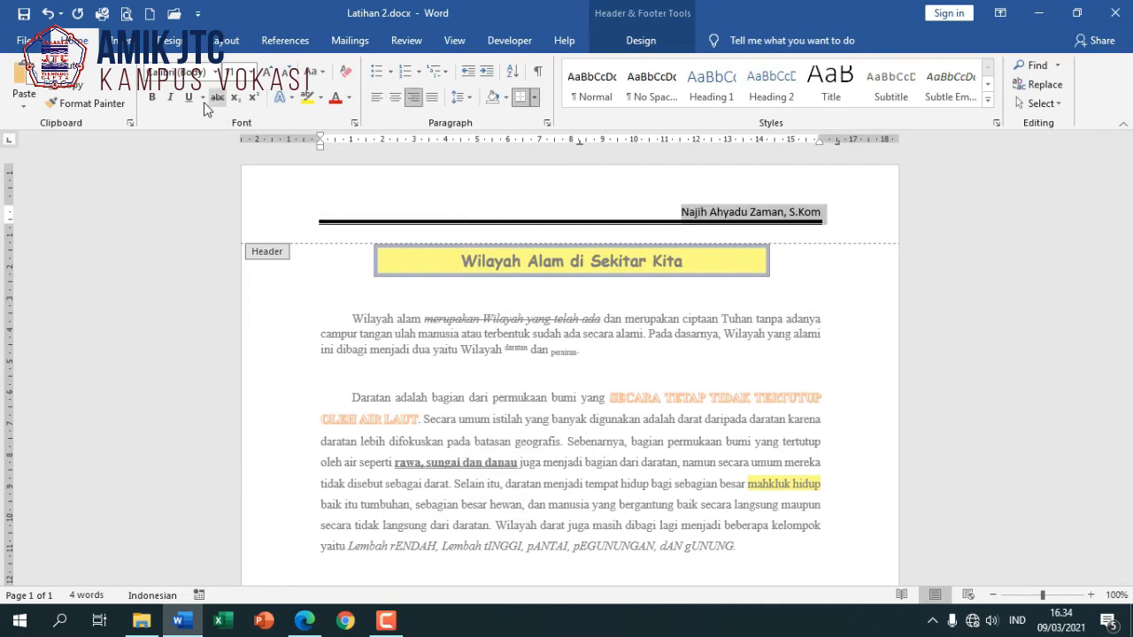
left_click(184, 74)
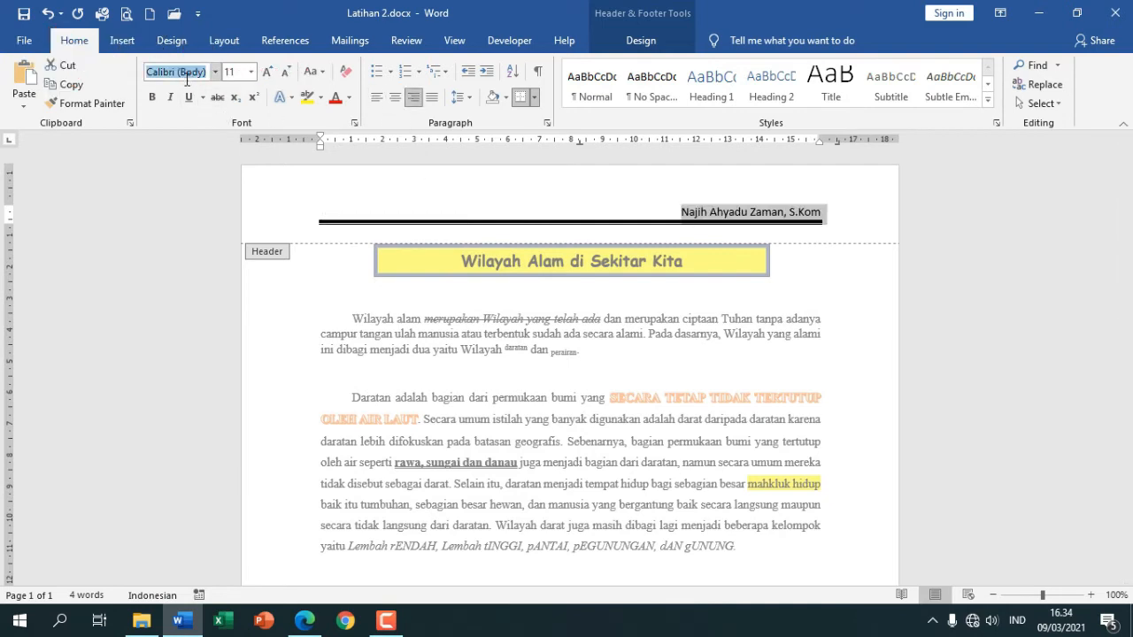
type("Arial")
key("Return")
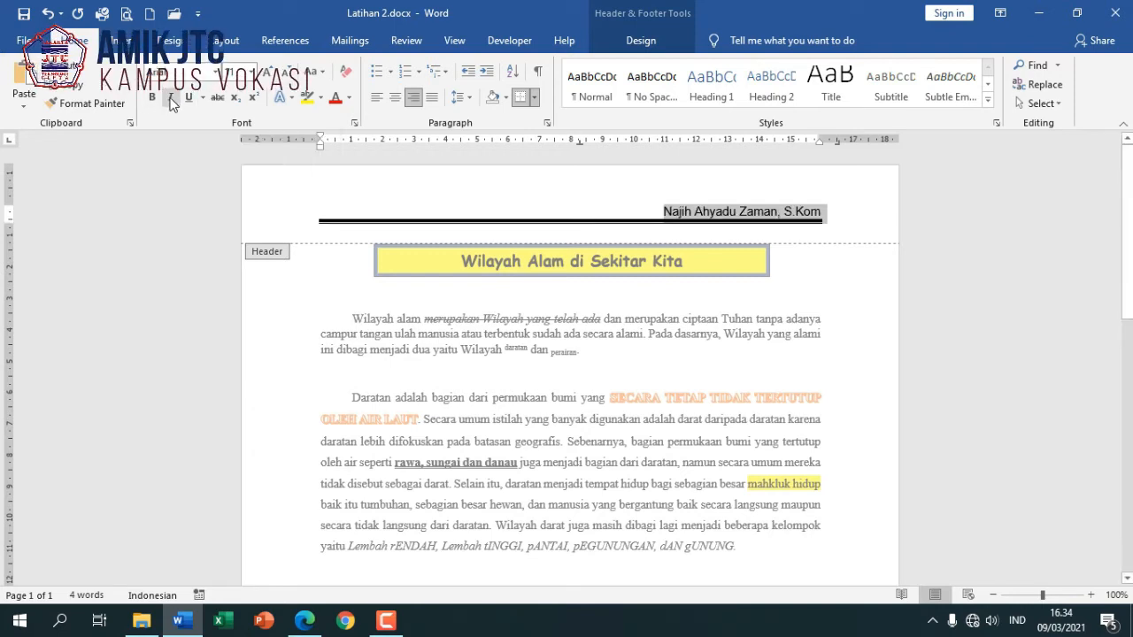
left_click(172, 98)
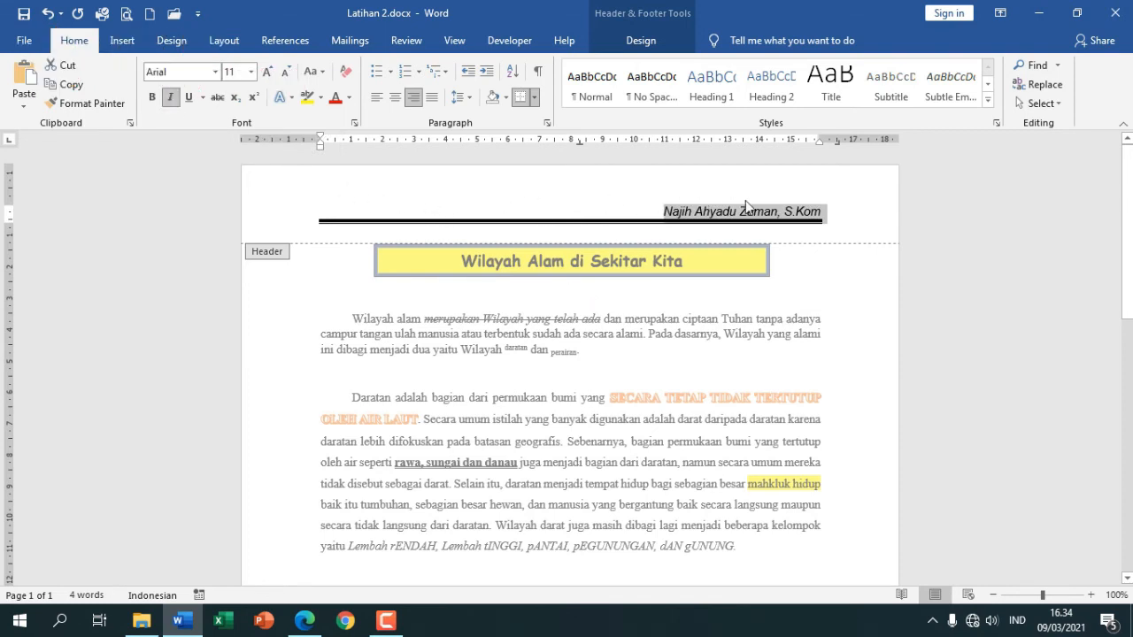
Go to the page footer and enter "LKP Alfabank Semarang"
left_click(650, 46)
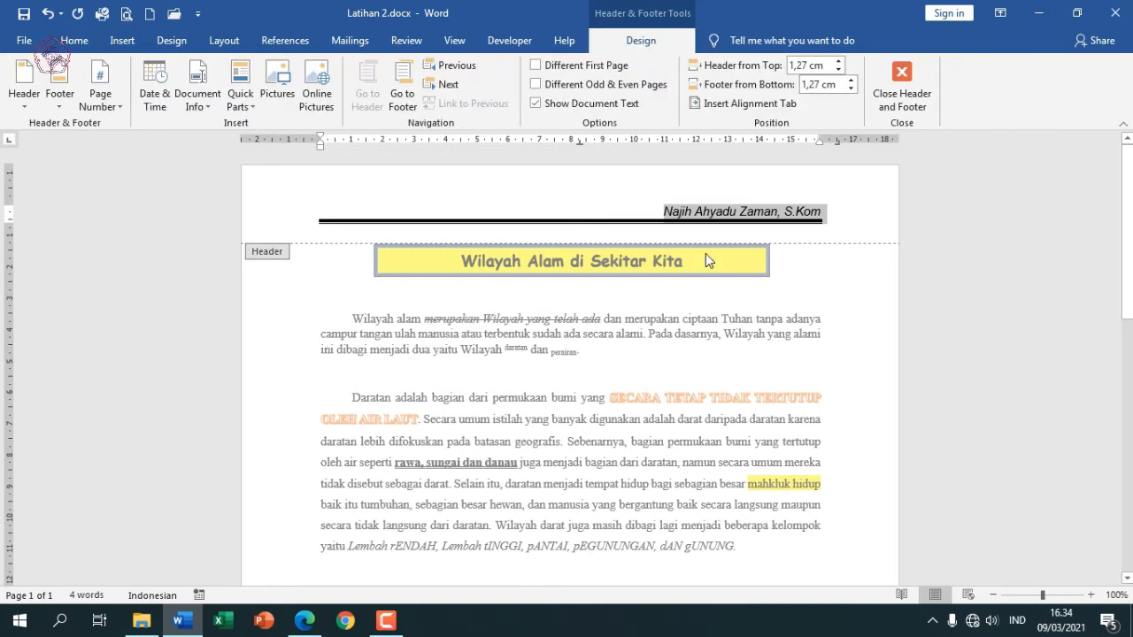
left_click(402, 104)
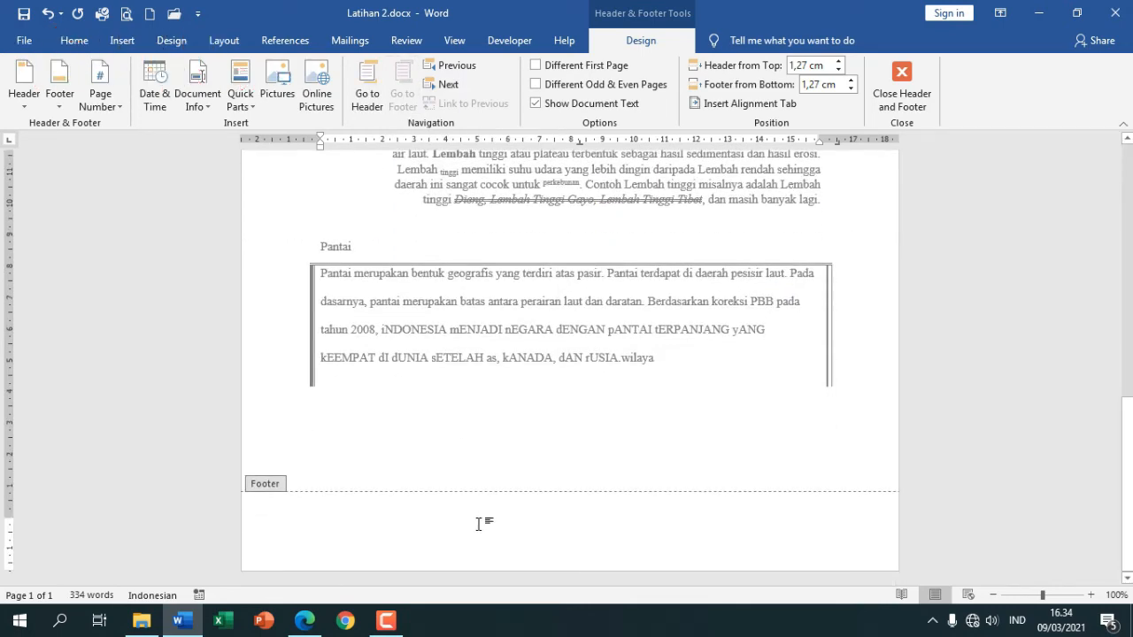
type("LKP Alfab")
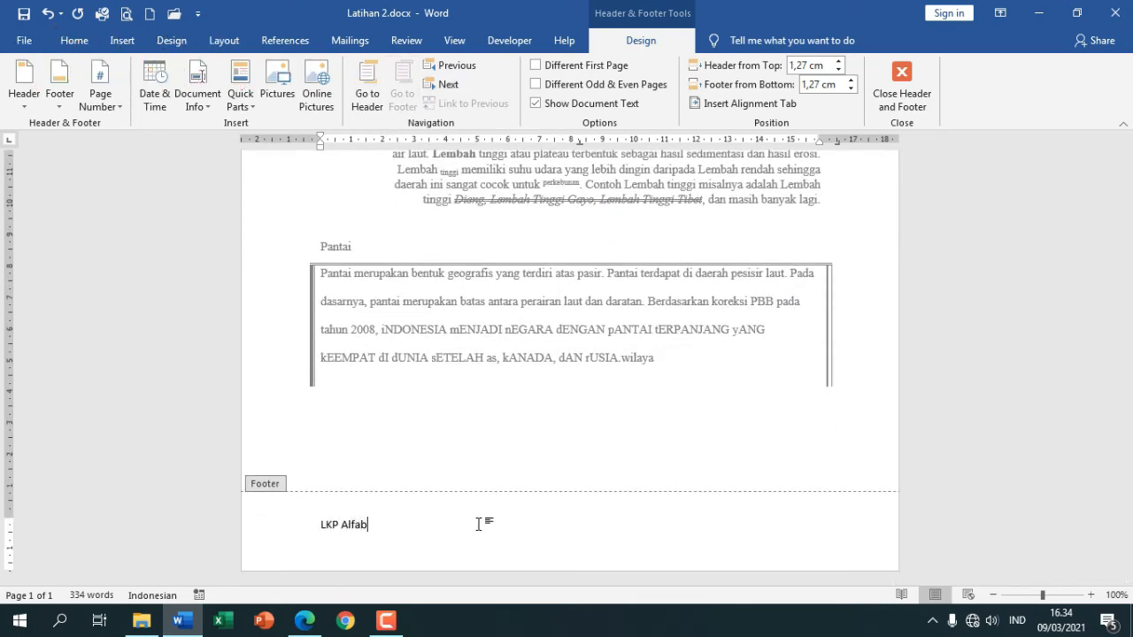
type("ank Semarang")
Add a top border to the footer paragraph "LKP Alfabank Semarang"
left_click(256, 533)
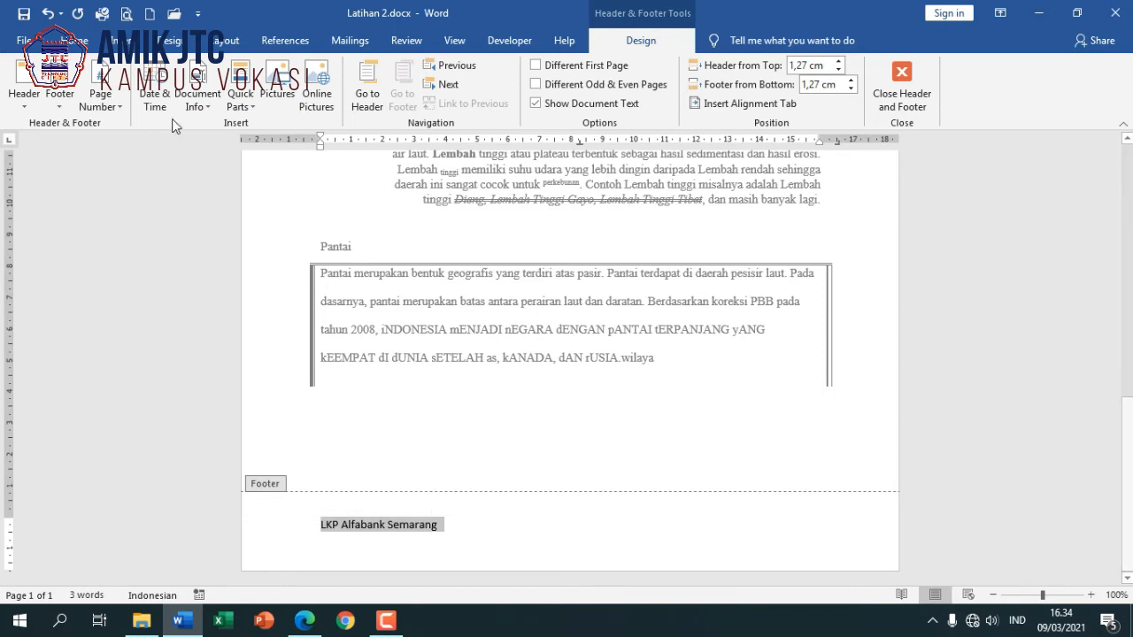
left_click(85, 41)
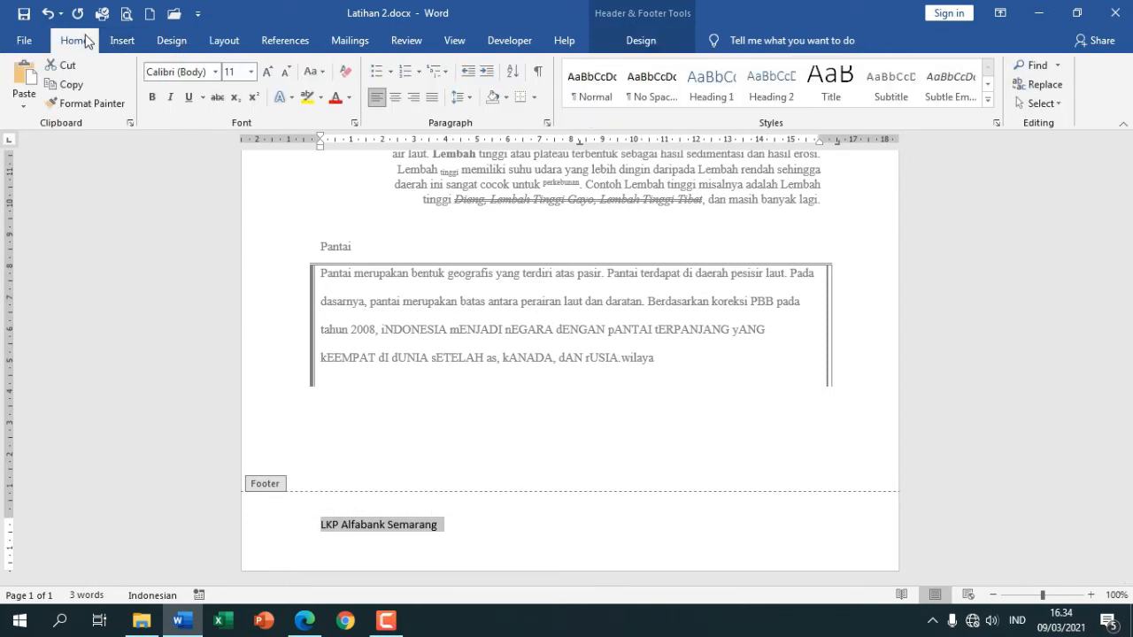
left_click(535, 99)
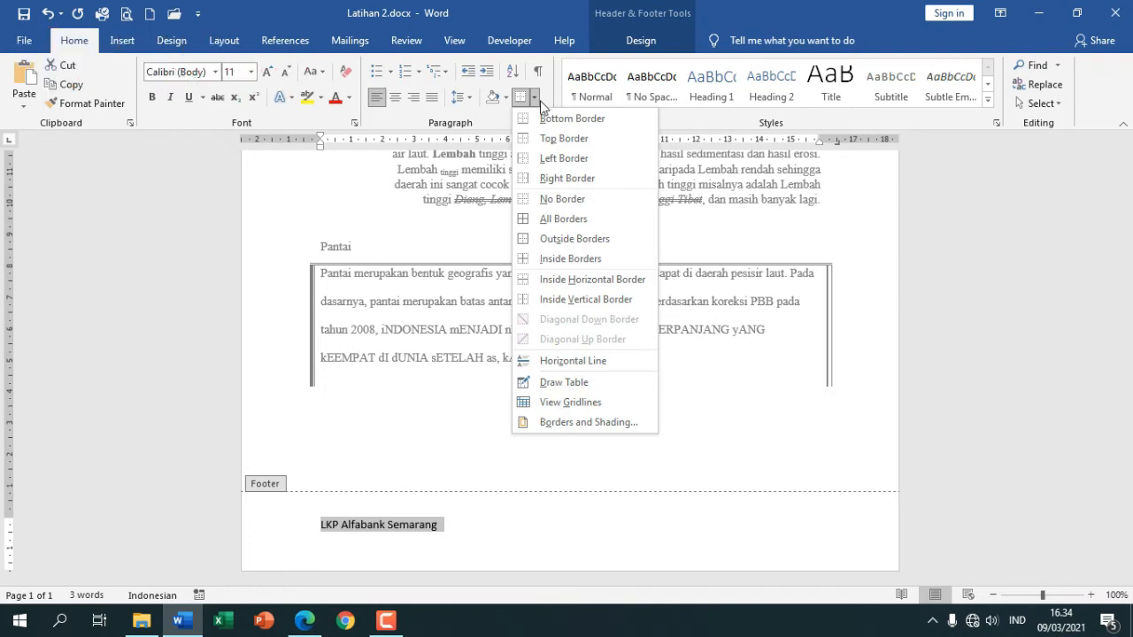
left_click(564, 139)
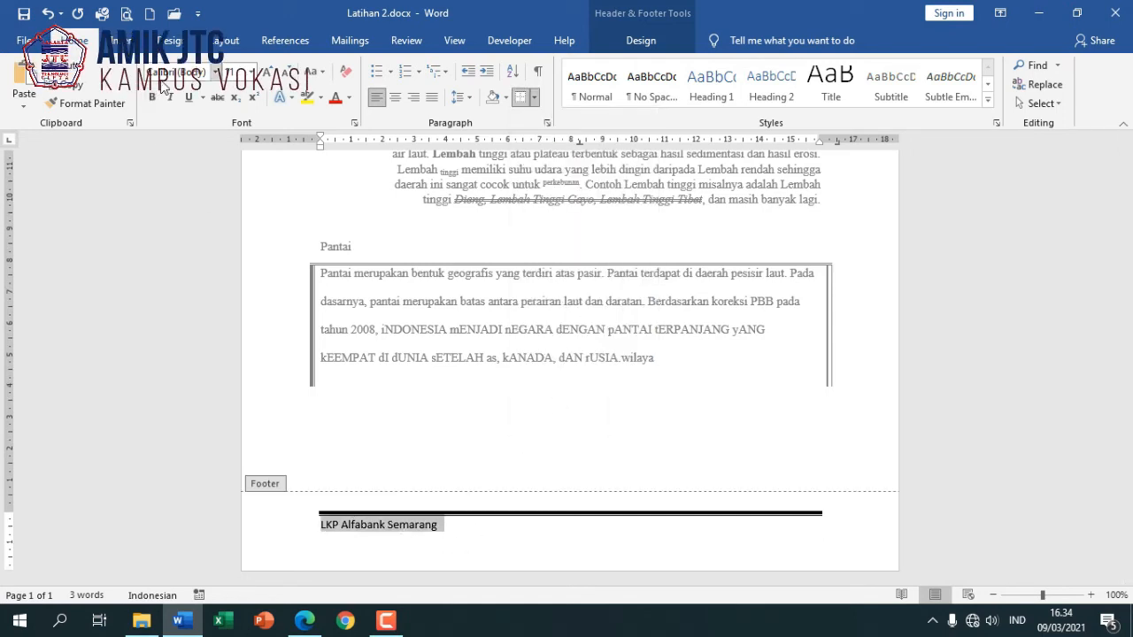
Format the footer text "LKP Alfabank Semarang" in bold Arial
type("Arial")
key("Return")
left_click(151, 97)
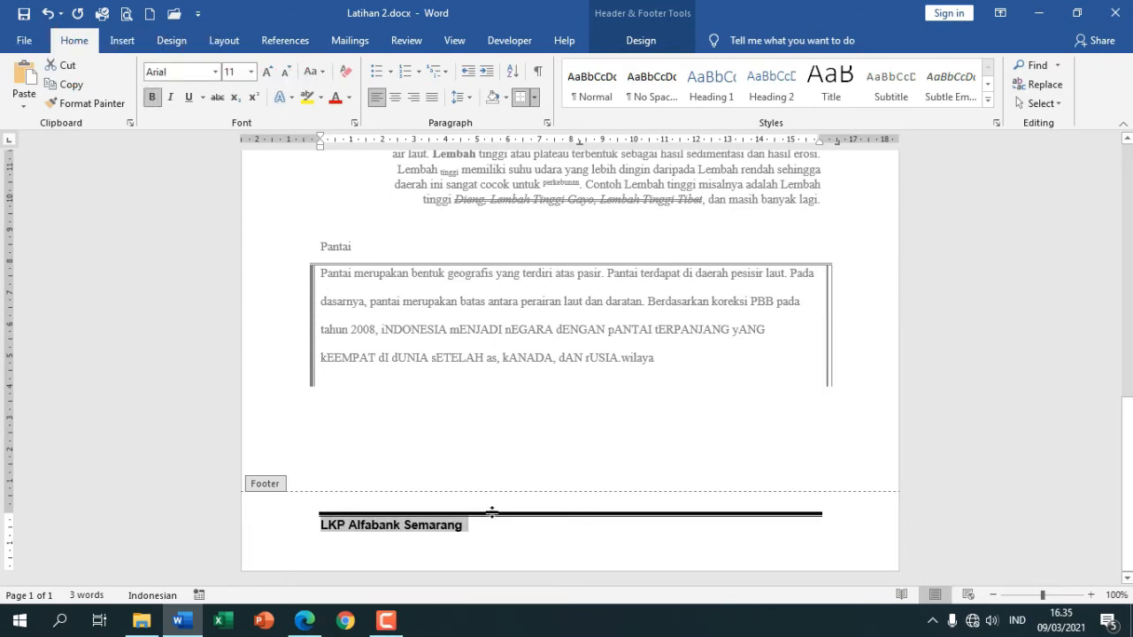
Insert Logo alfabank semarang.jpg from the D: drive's Desain Najih > Logo folder after the footer text and shrink it to about 1.1 by 4.67 cm
left_click(497, 528)
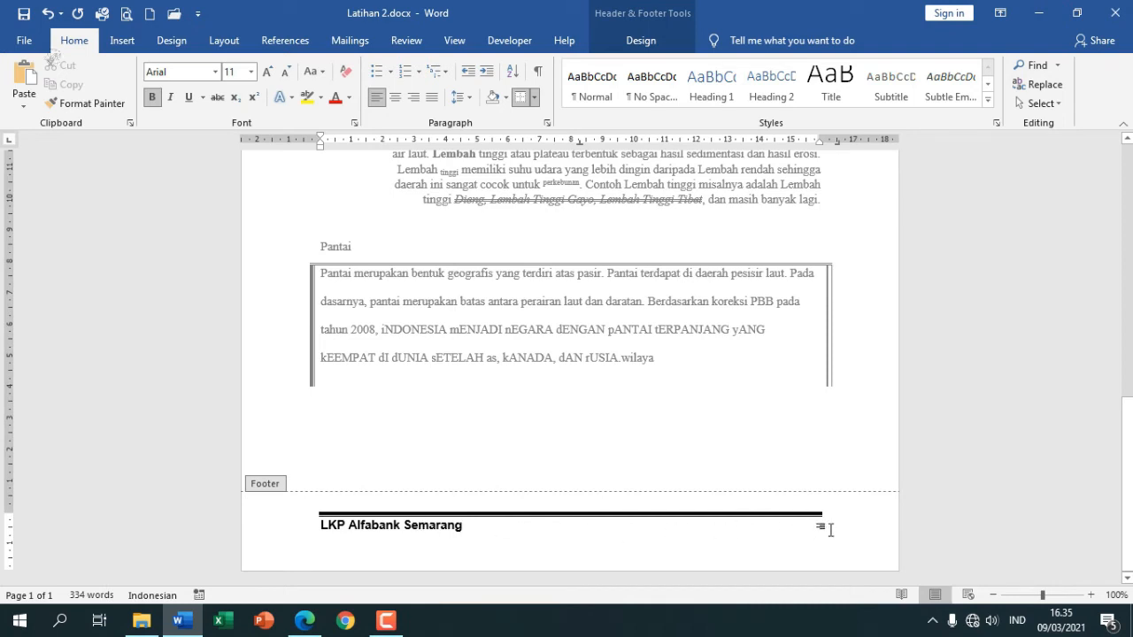
left_click(637, 40)
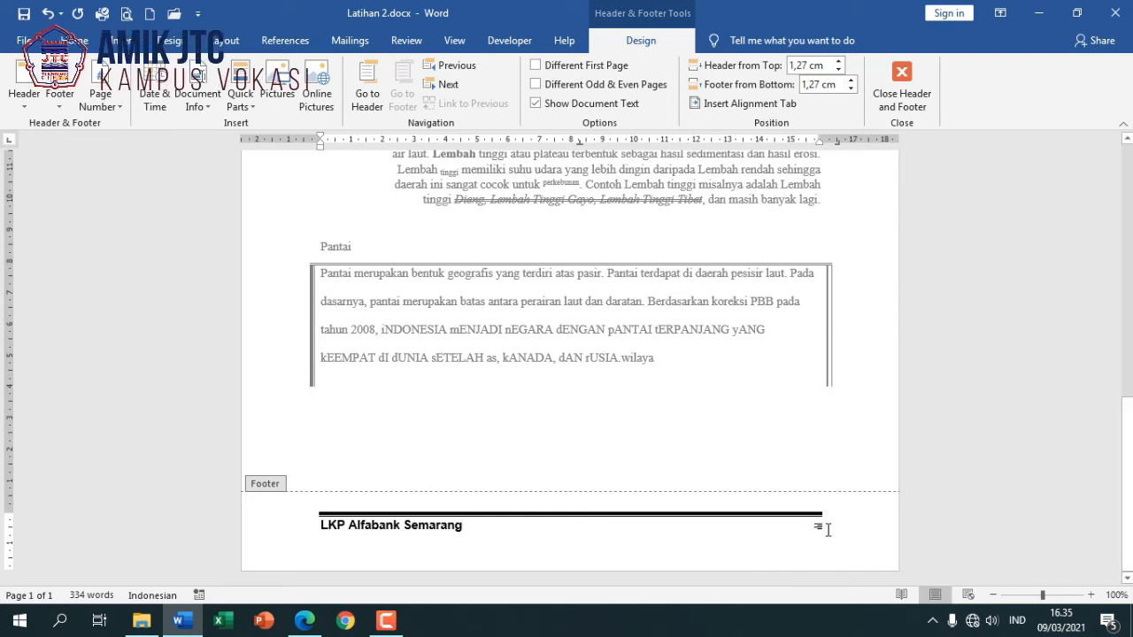
left_click(274, 100)
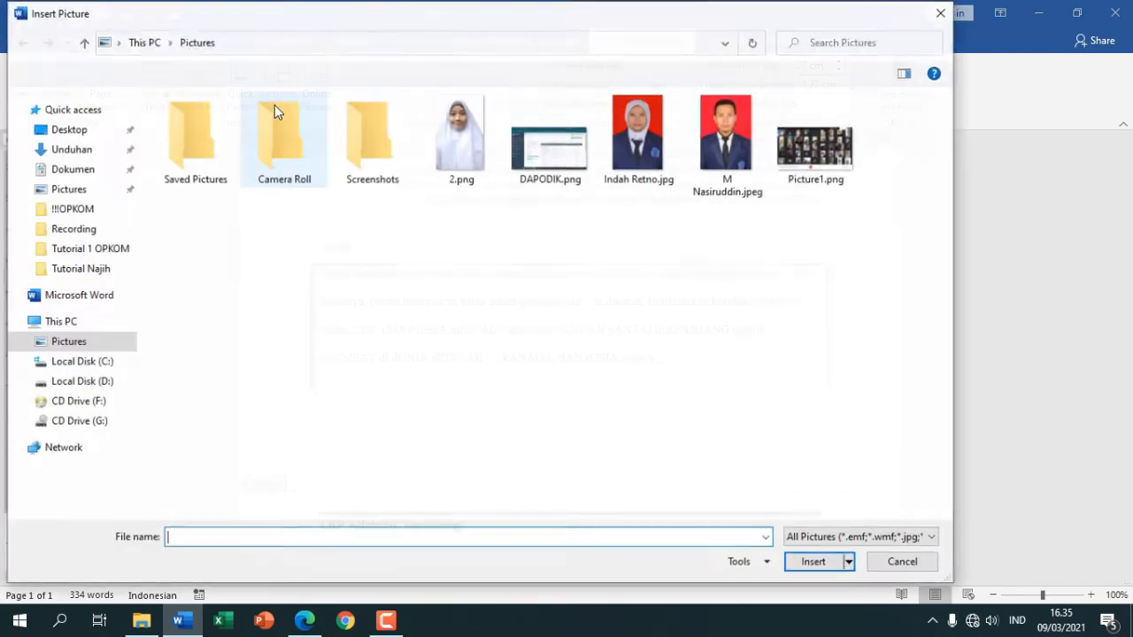
left_click(98, 385)
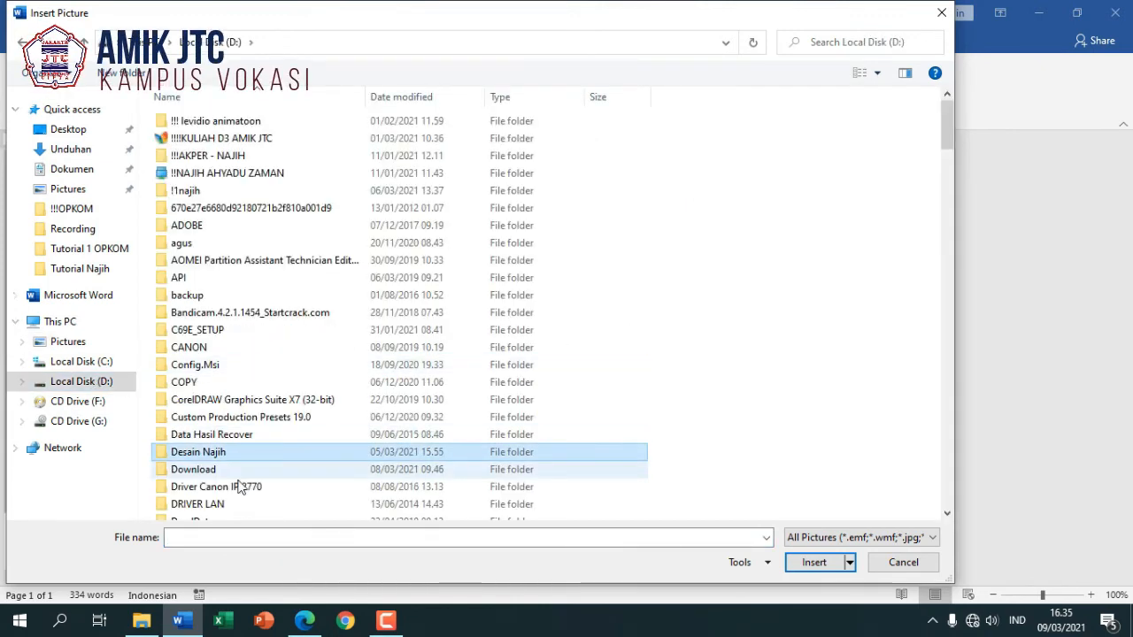
double_click(212, 452)
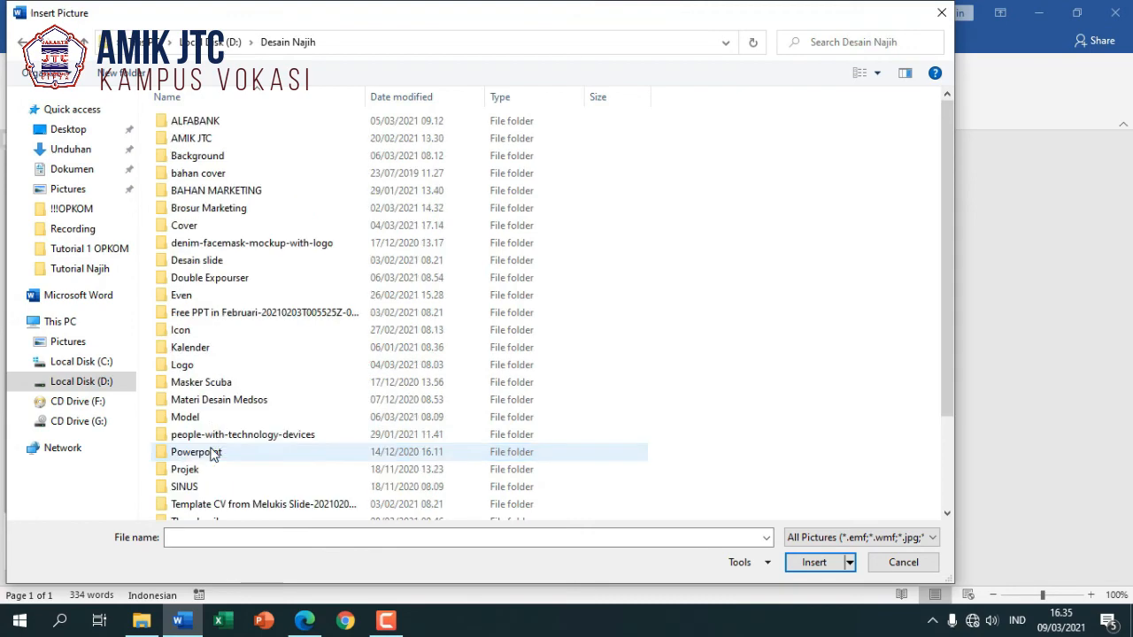
double_click(182, 365)
scroll(695, 372, "down", 2)
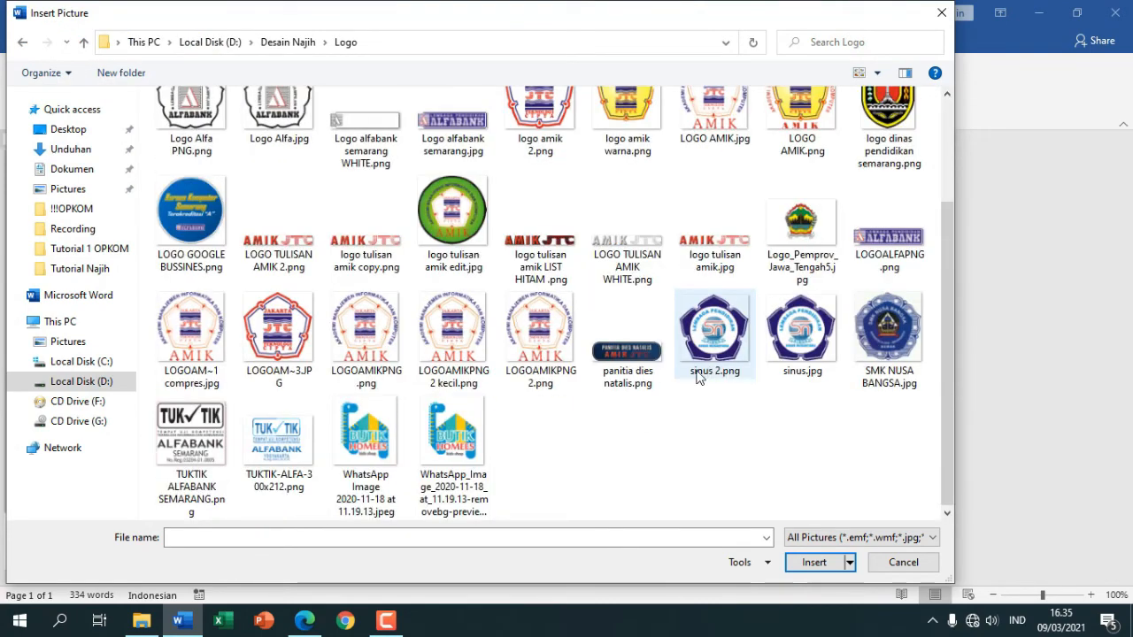
scroll(567, 416, "up", 2)
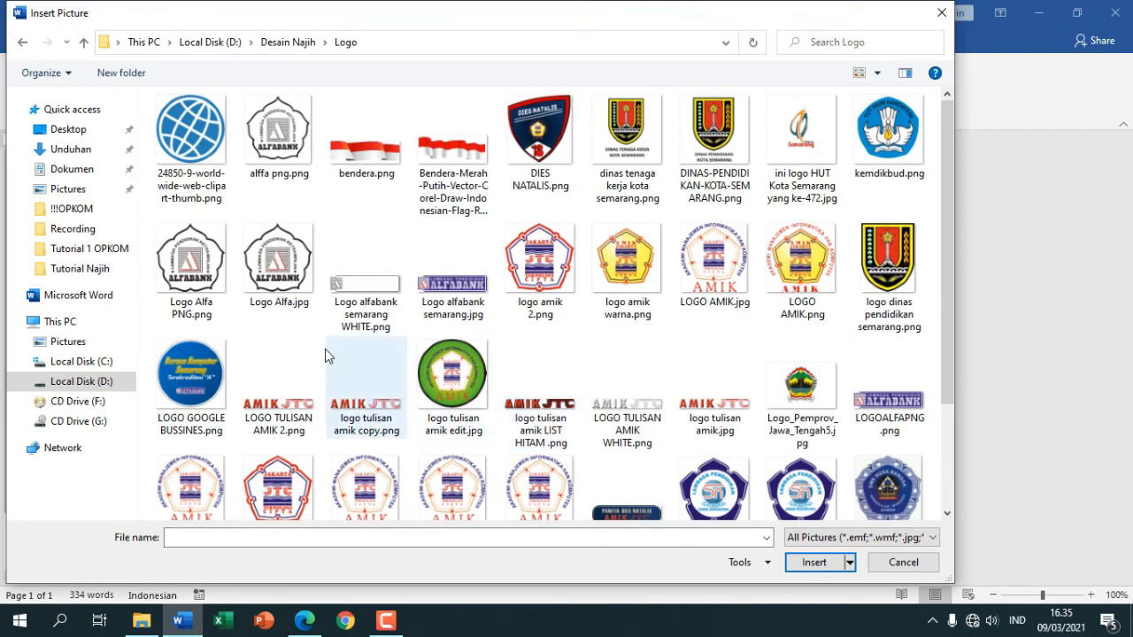
left_click(459, 301)
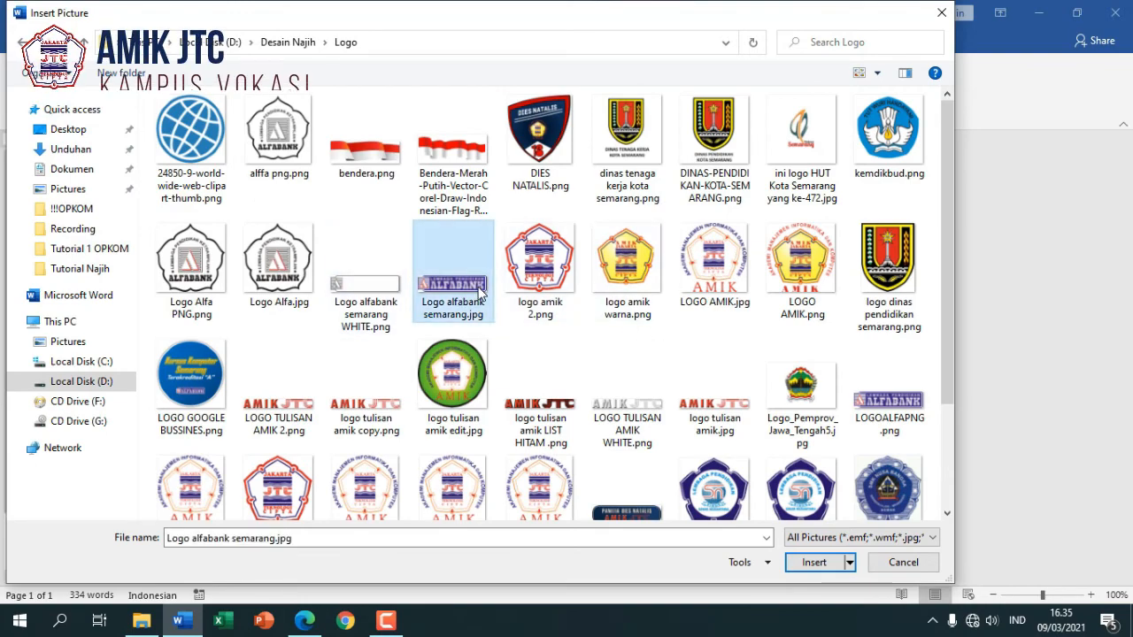
left_click(824, 567)
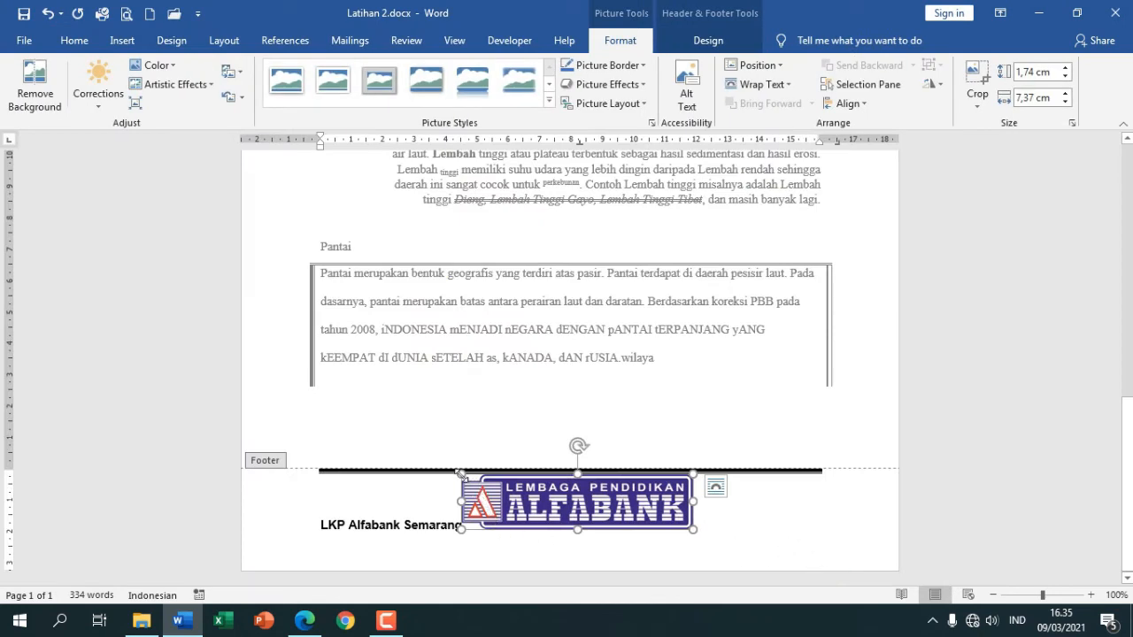
left_click_drag(461, 474, 546, 524)
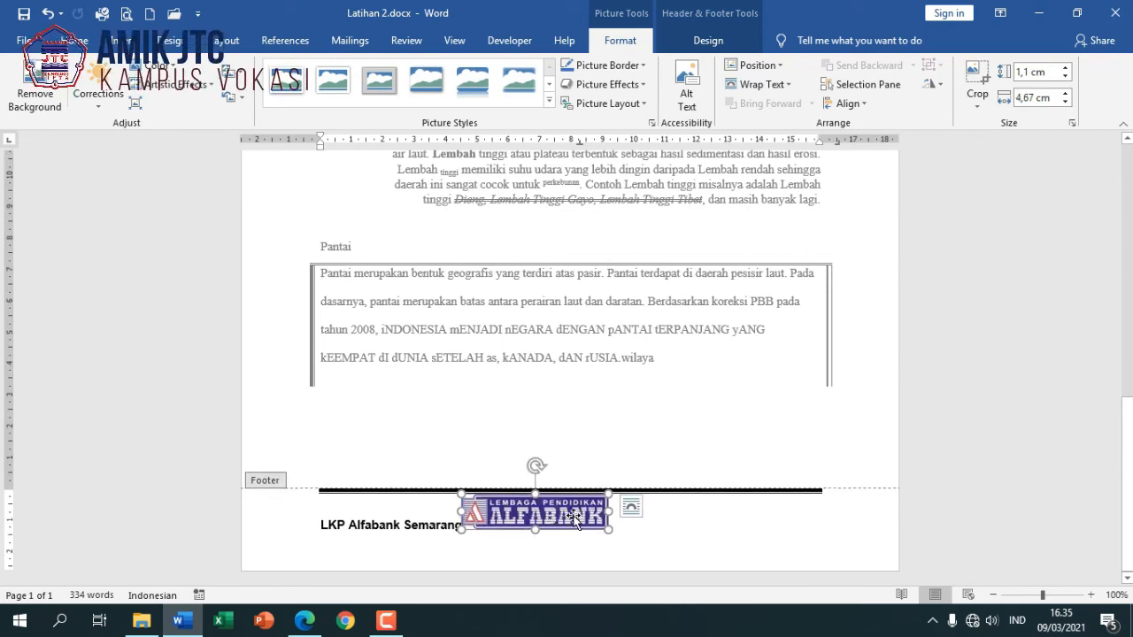
Set the logo's wrapping to In Front of Text, move it below the border at the footer's right margin, and return to the body text
left_click(632, 507)
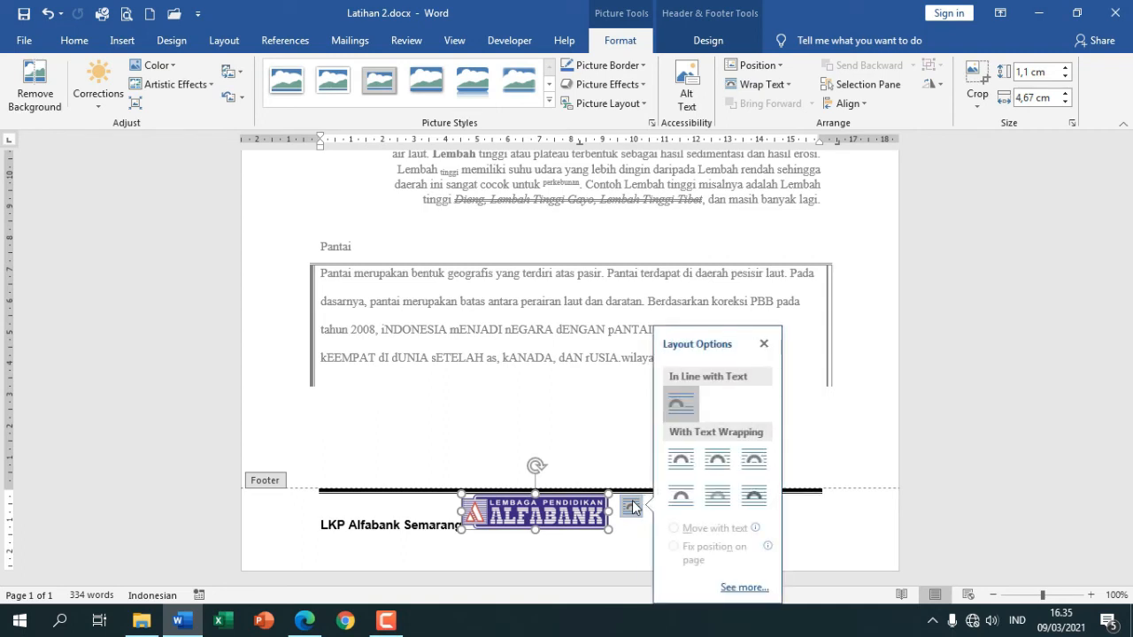
left_click(765, 504)
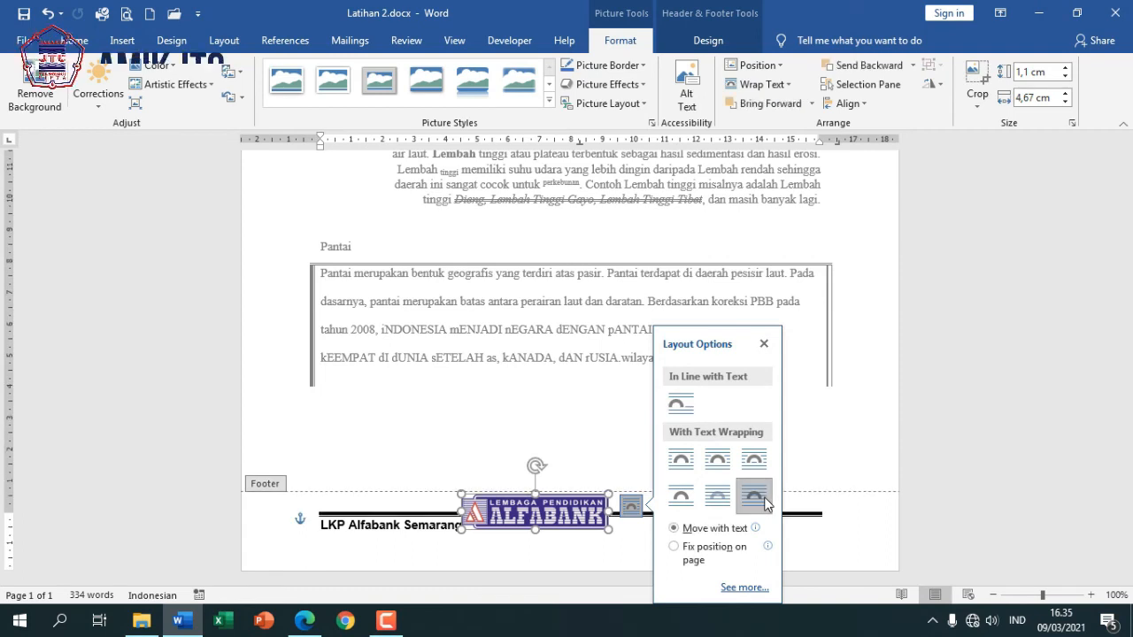
left_click_drag(585, 504, 799, 530)
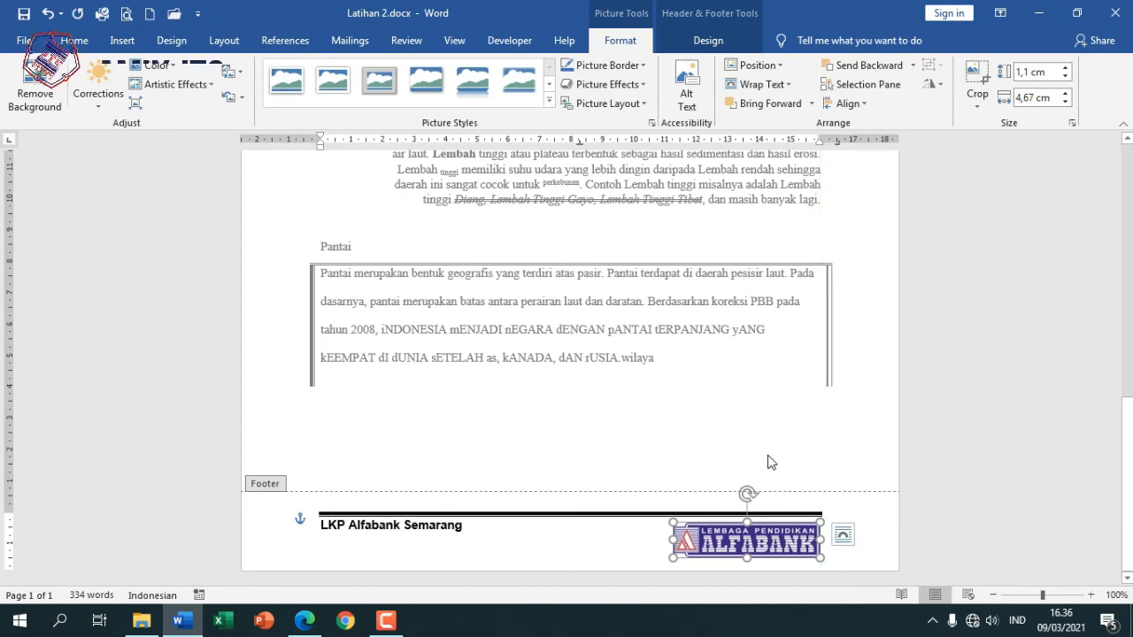
scroll(677, 379, "up", 2)
scroll(676, 372, "up", 2)
scroll(676, 375, "down", 4)
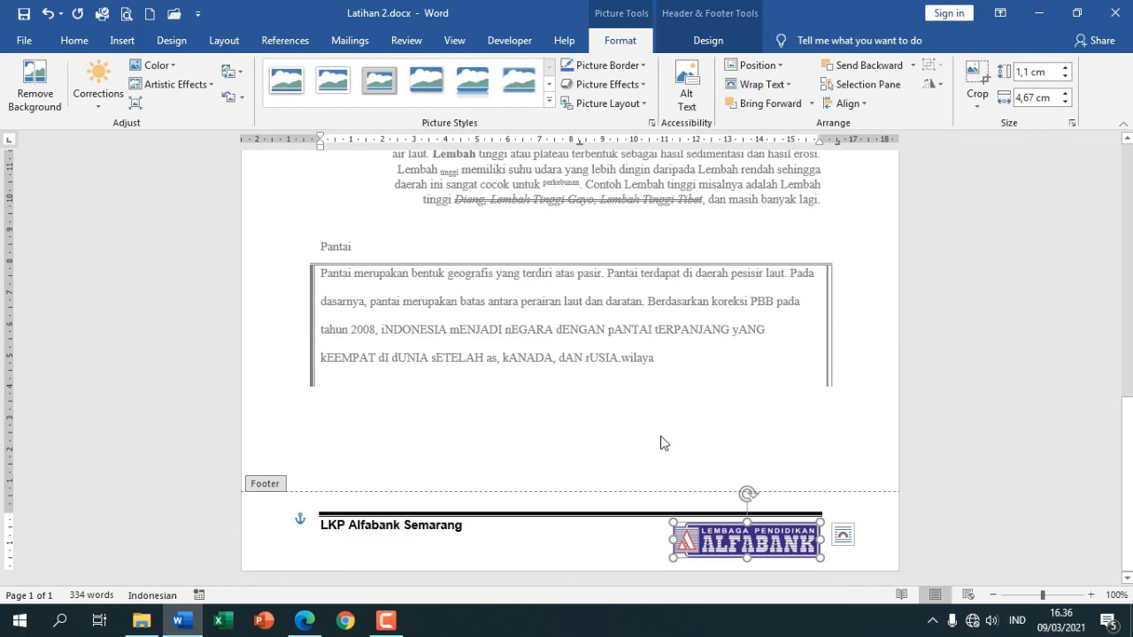
double_click(613, 327)
Review the whole page from the header and title down to the Pantai paragraph and the footer
scroll(724, 355, "up", 5)
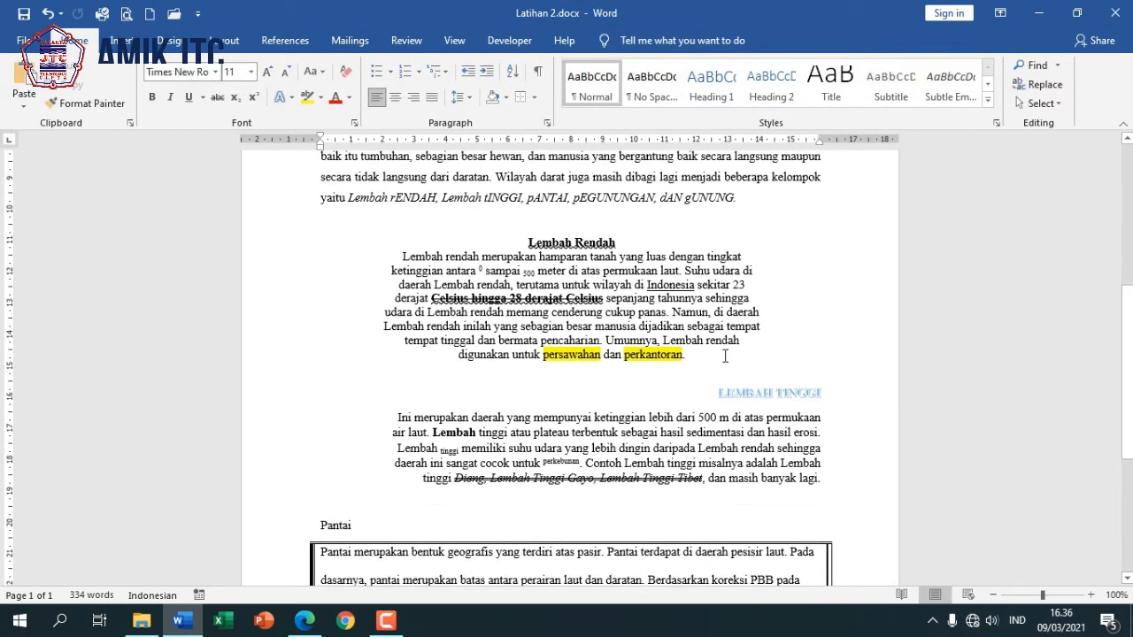
scroll(724, 355, "up", 6)
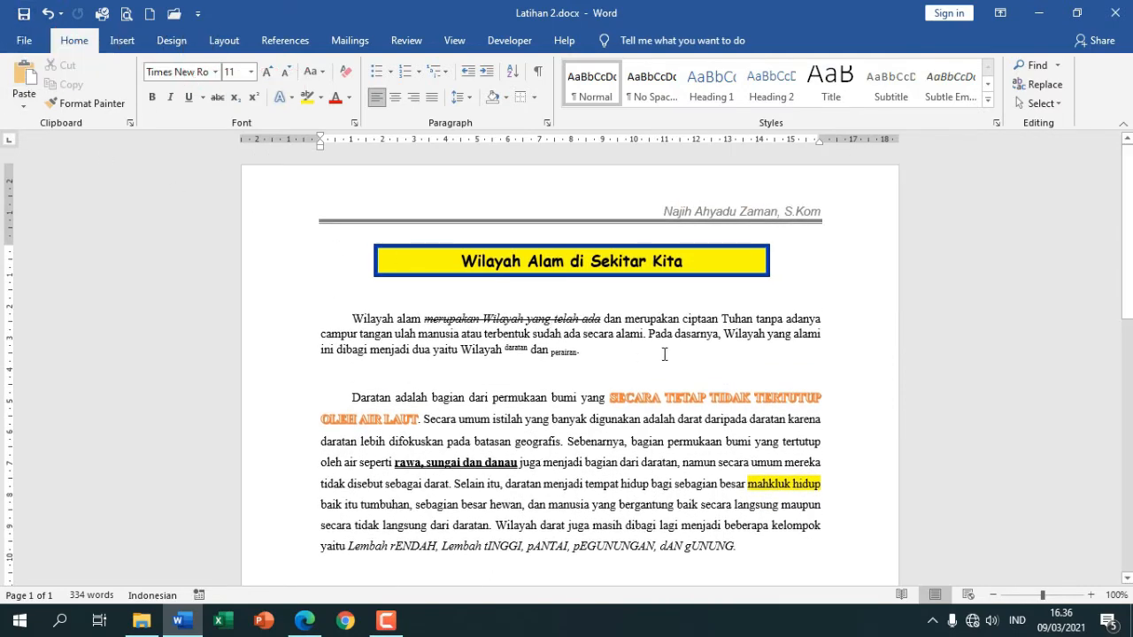
scroll(1127, 252, "down", 6)
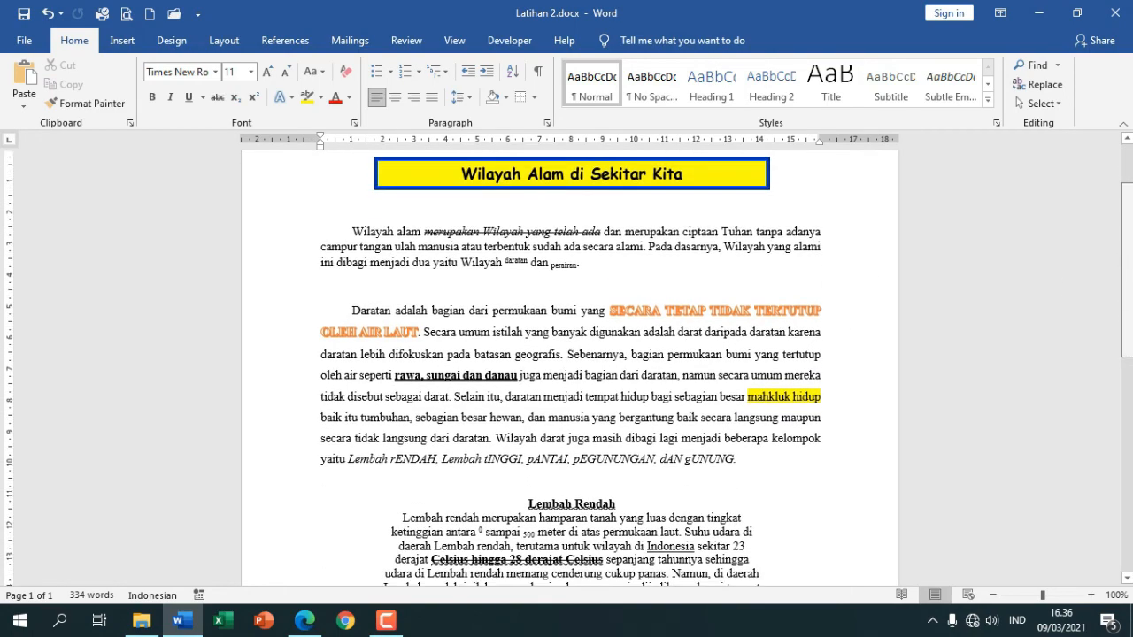
scroll(571, 354, "down", 4)
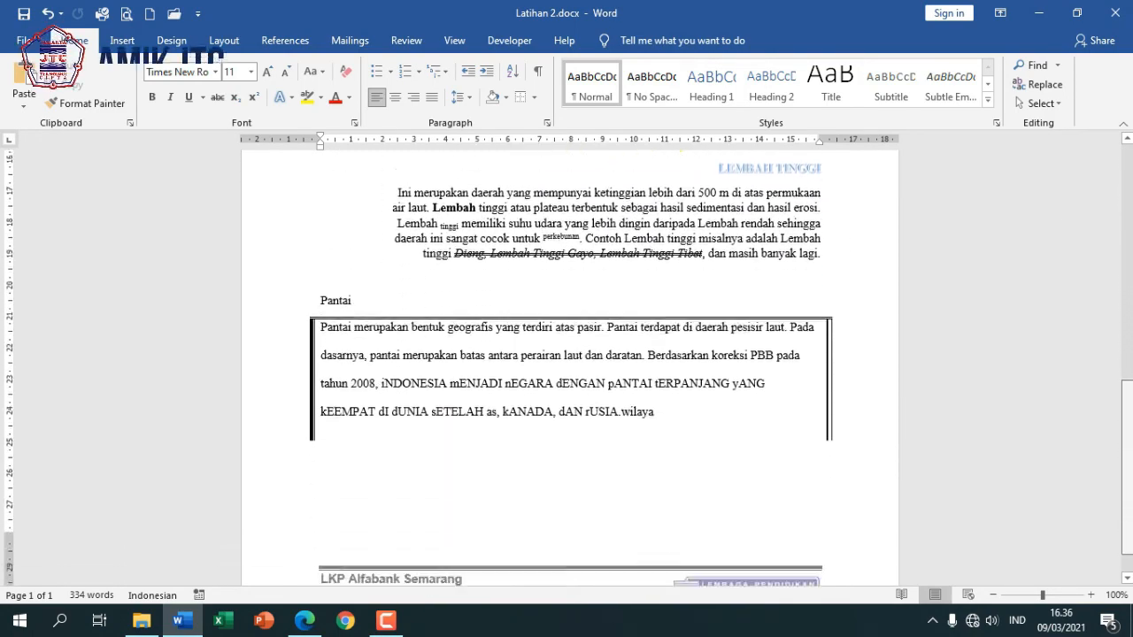
left_click_drag(1128, 560, 1112, 187)
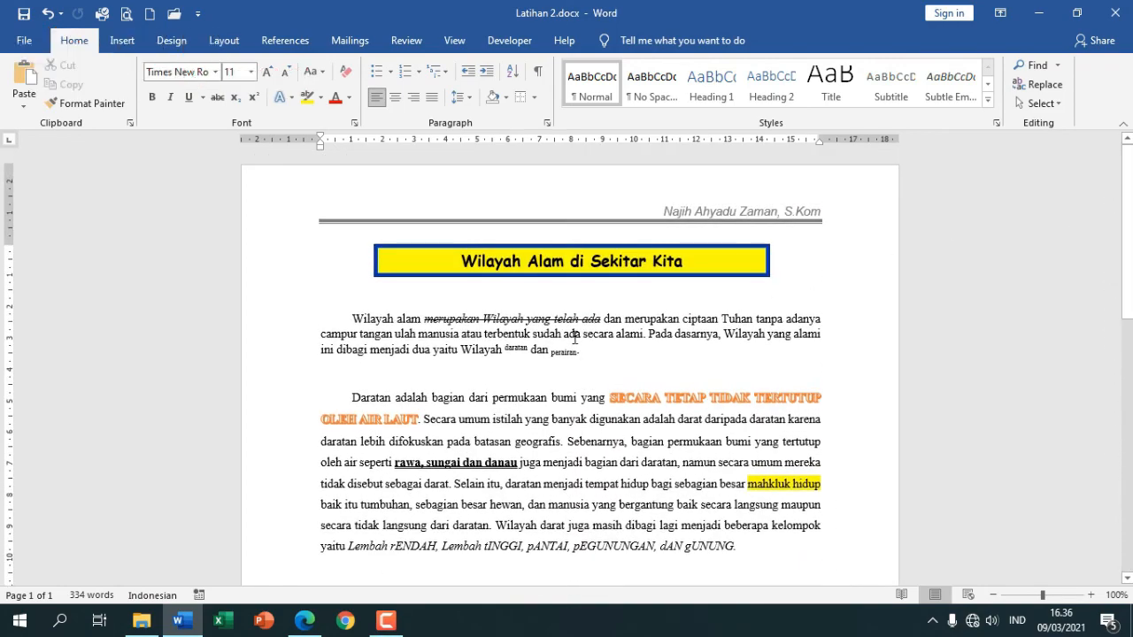
scroll(575, 337, "down", 10)
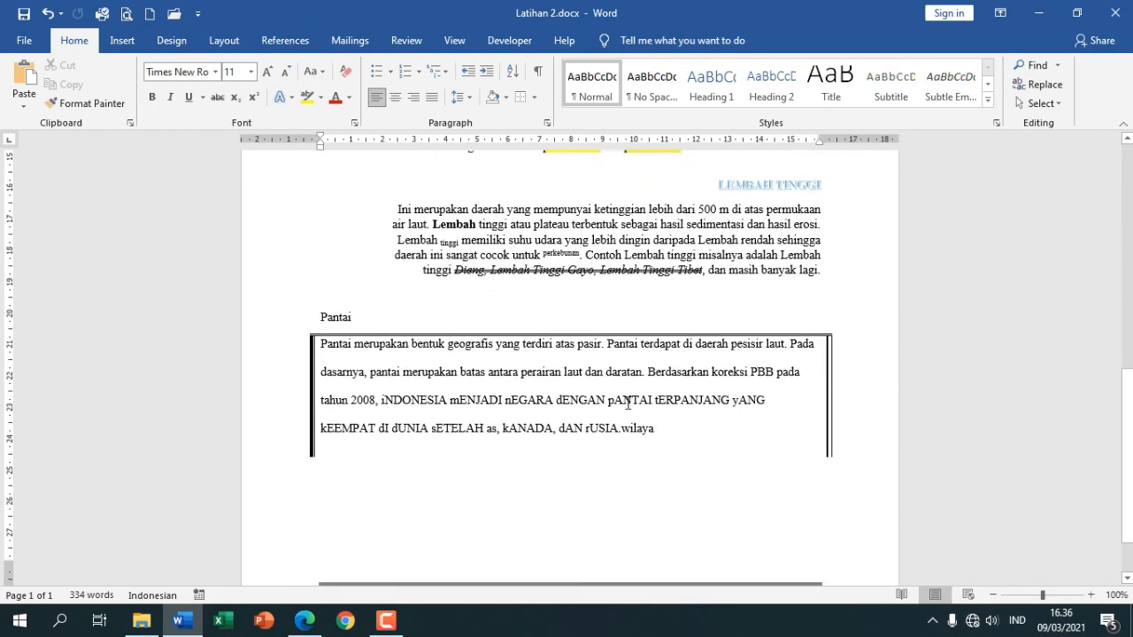